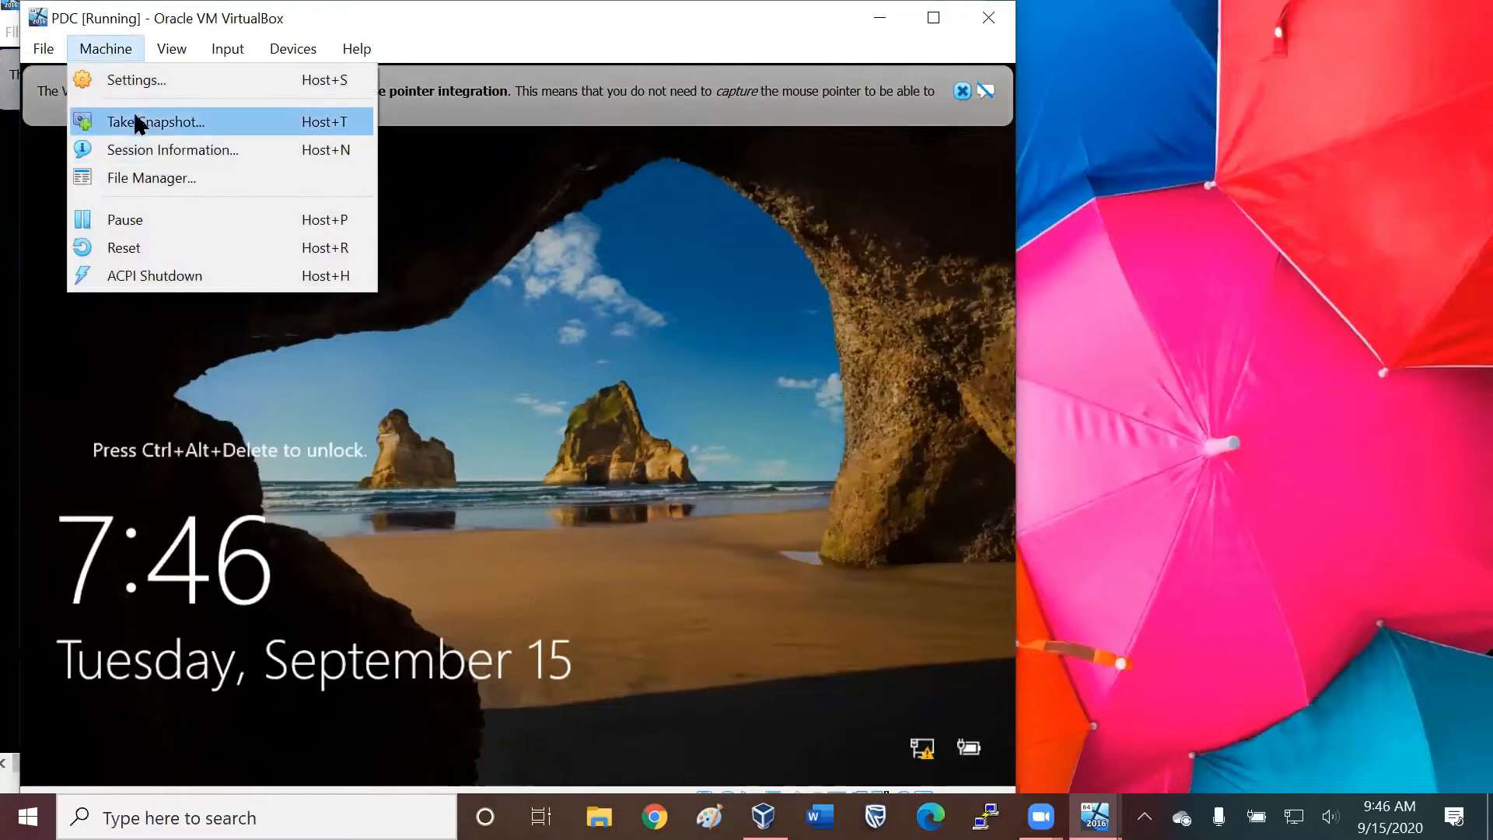
Attach network Adapter 1 of the PDC virtual machine to Host-only Adapter and save the settings.
click(145, 81)
click(123, 307)
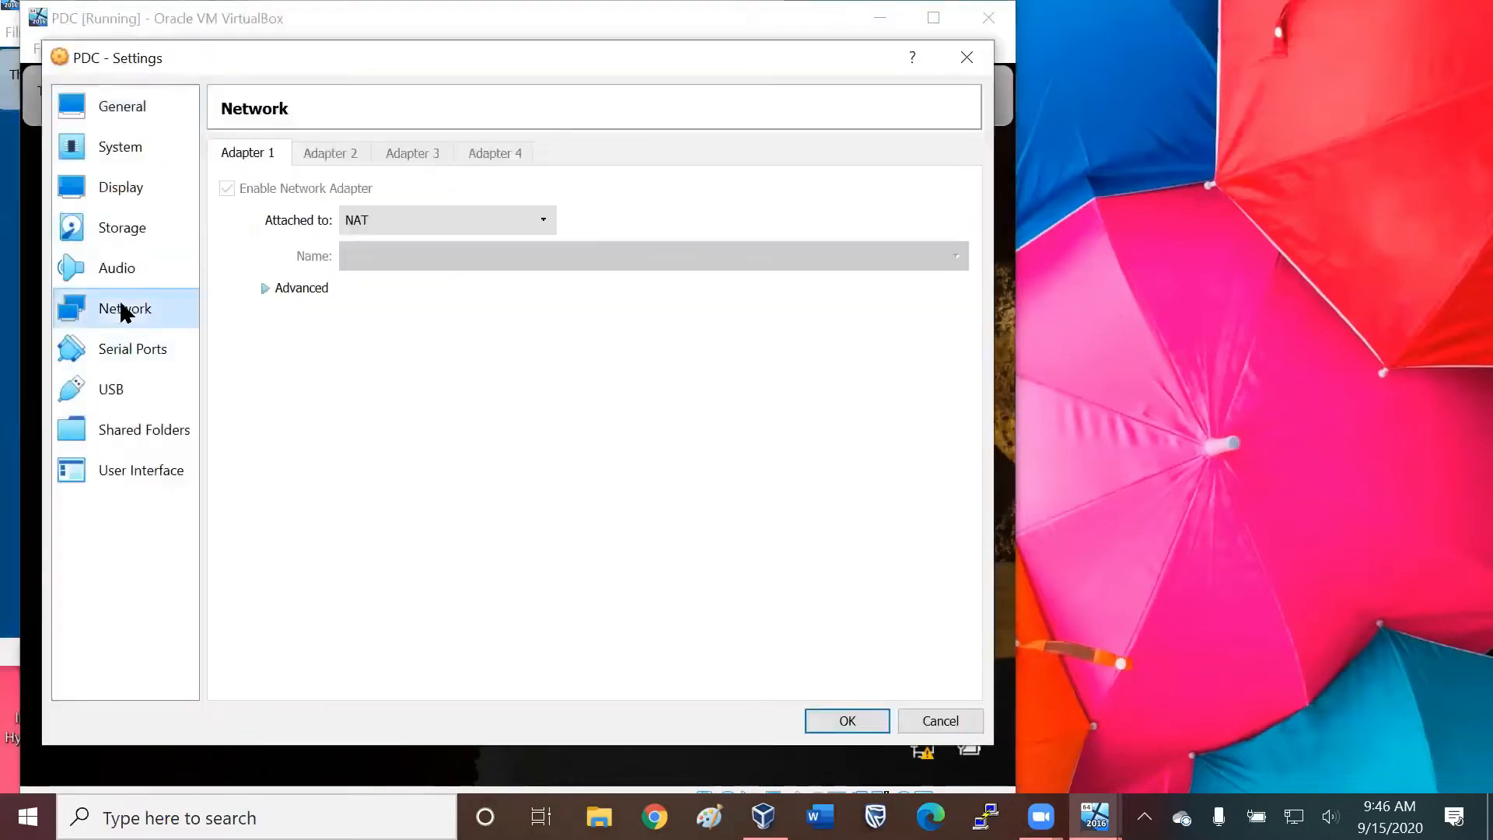
click(388, 214)
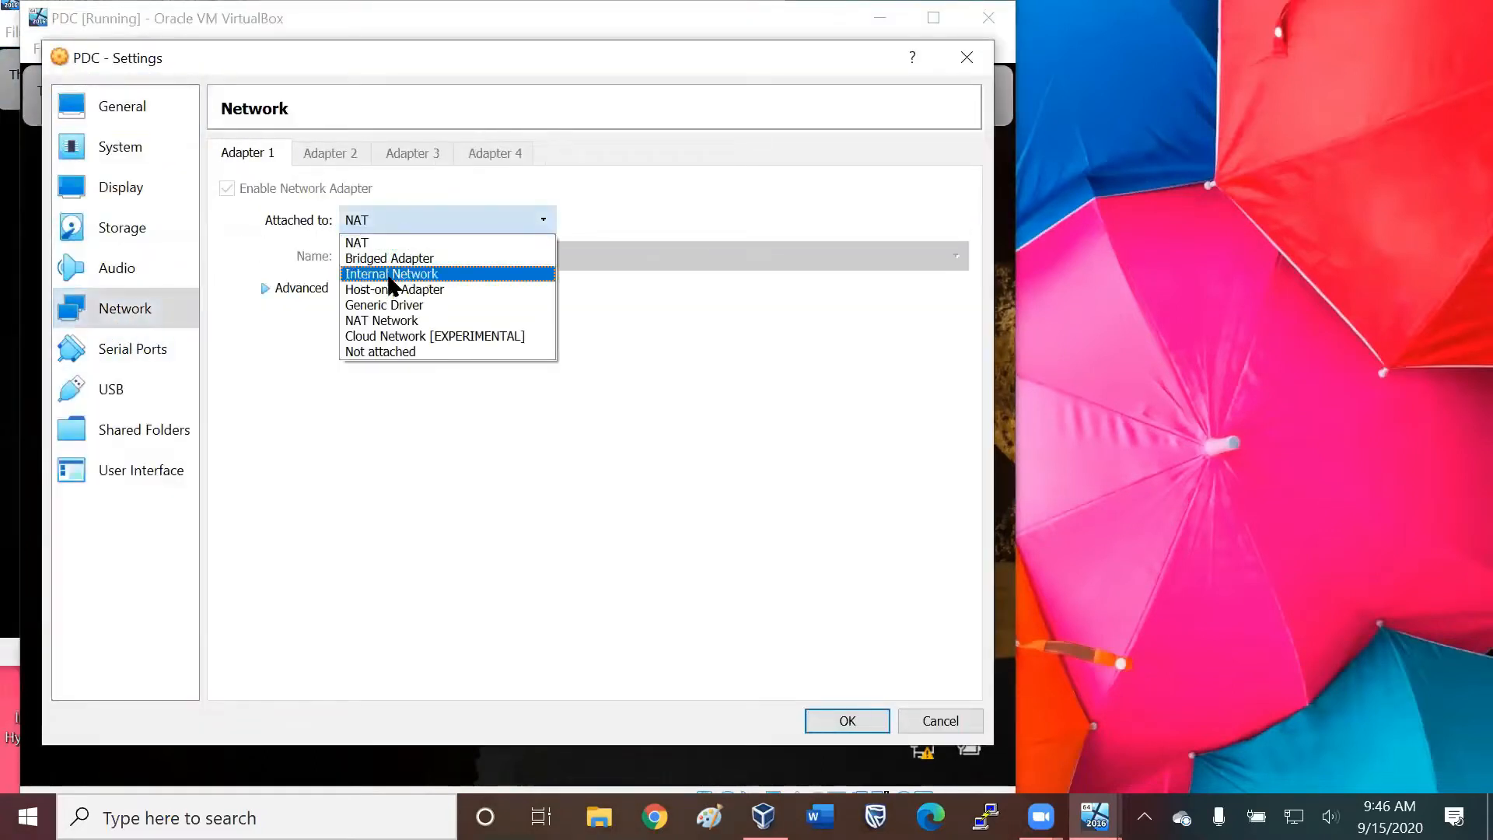
click(392, 287)
click(847, 720)
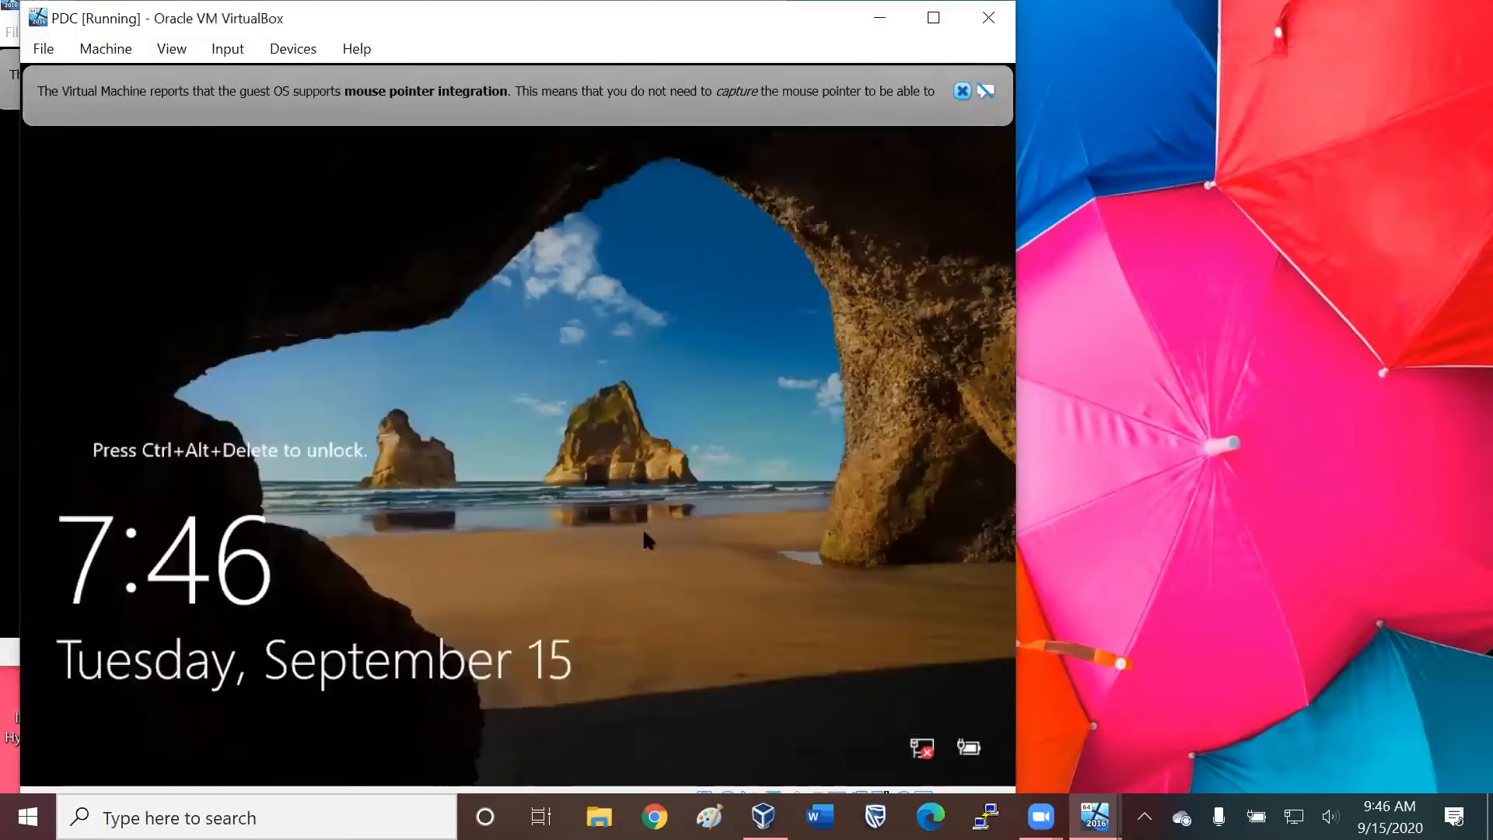
Reopen the PDC network settings and check the advanced options of Adapter 1.
click(103, 50)
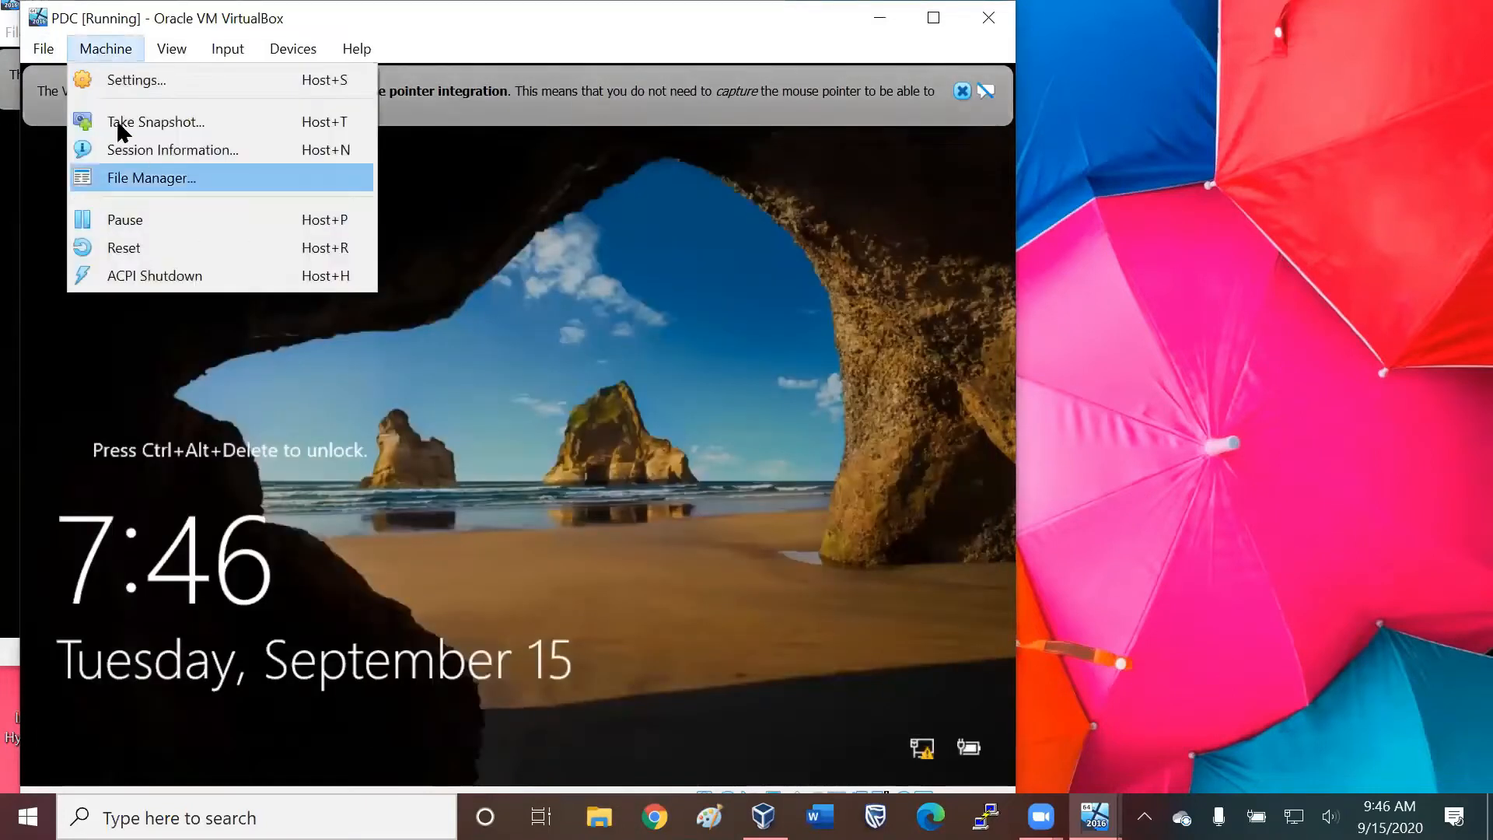
key(Escape)
key(ctrl+s)
click(147, 309)
click(294, 290)
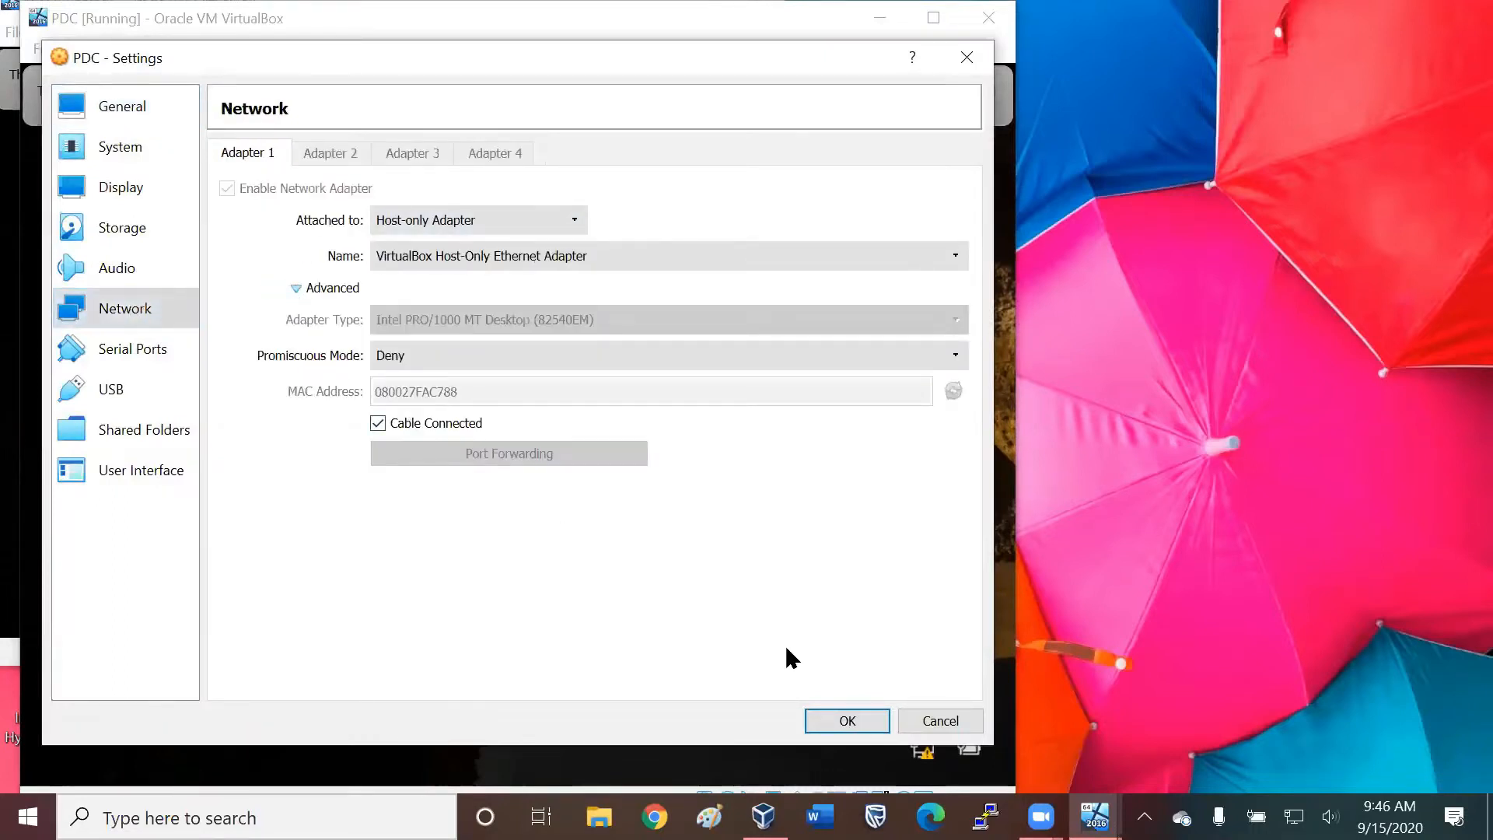
click(847, 720)
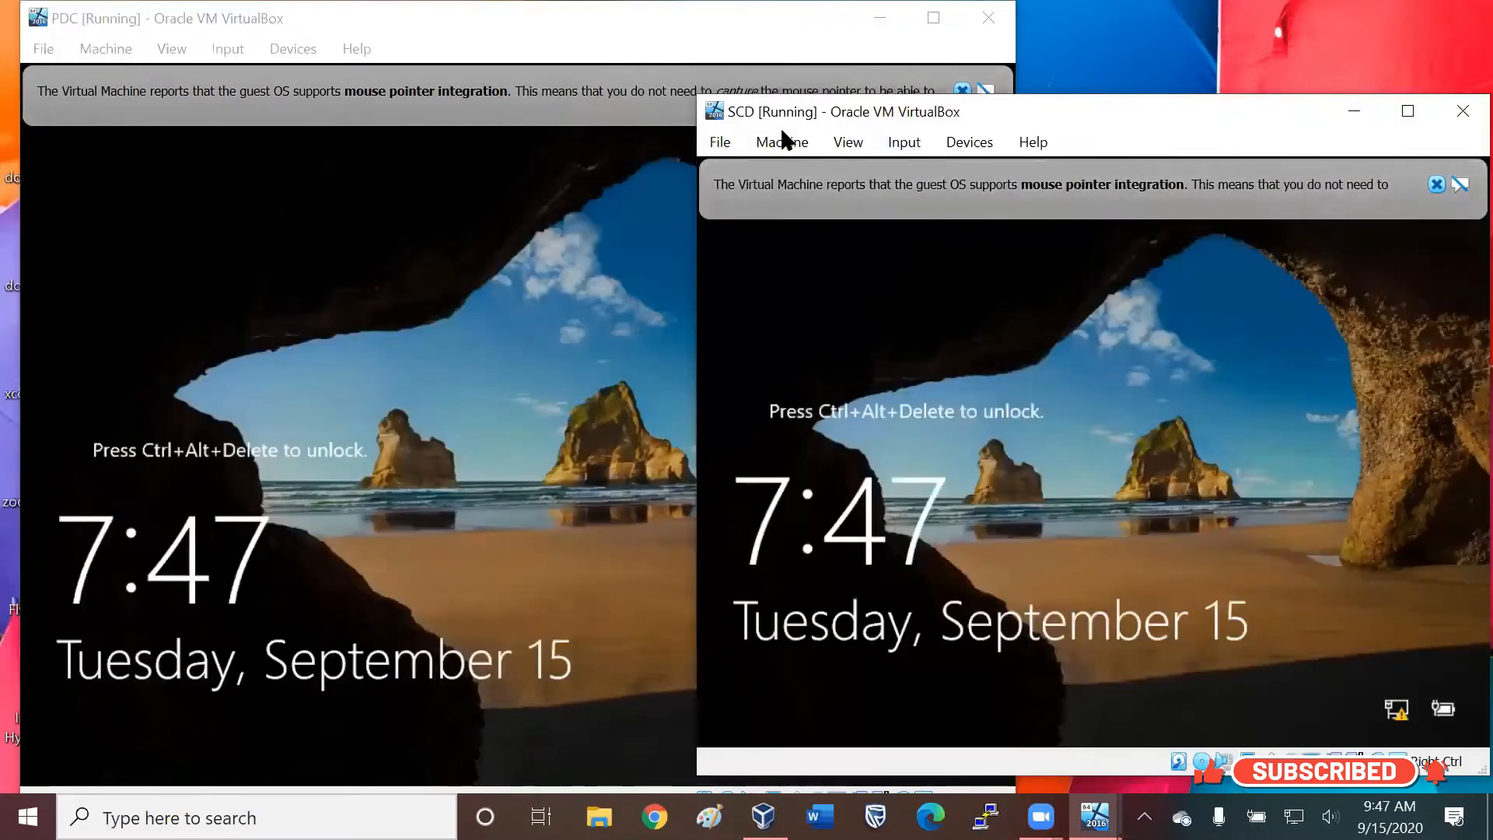
Attach network Adapter 1 of the SCD virtual machine to Host-only Adapter and save the settings.
click(781, 141)
click(809, 170)
click(618, 319)
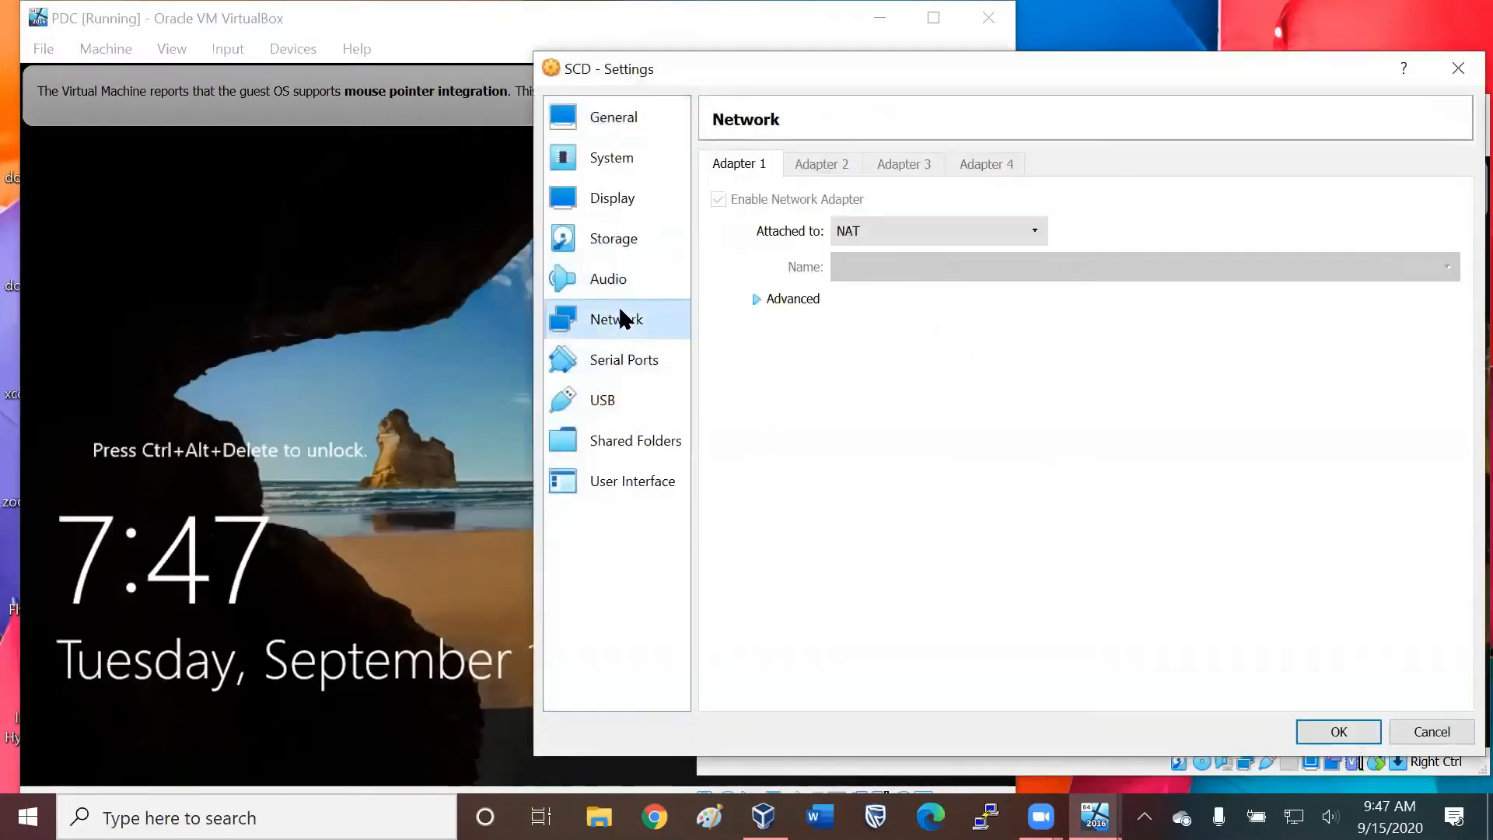
click(896, 230)
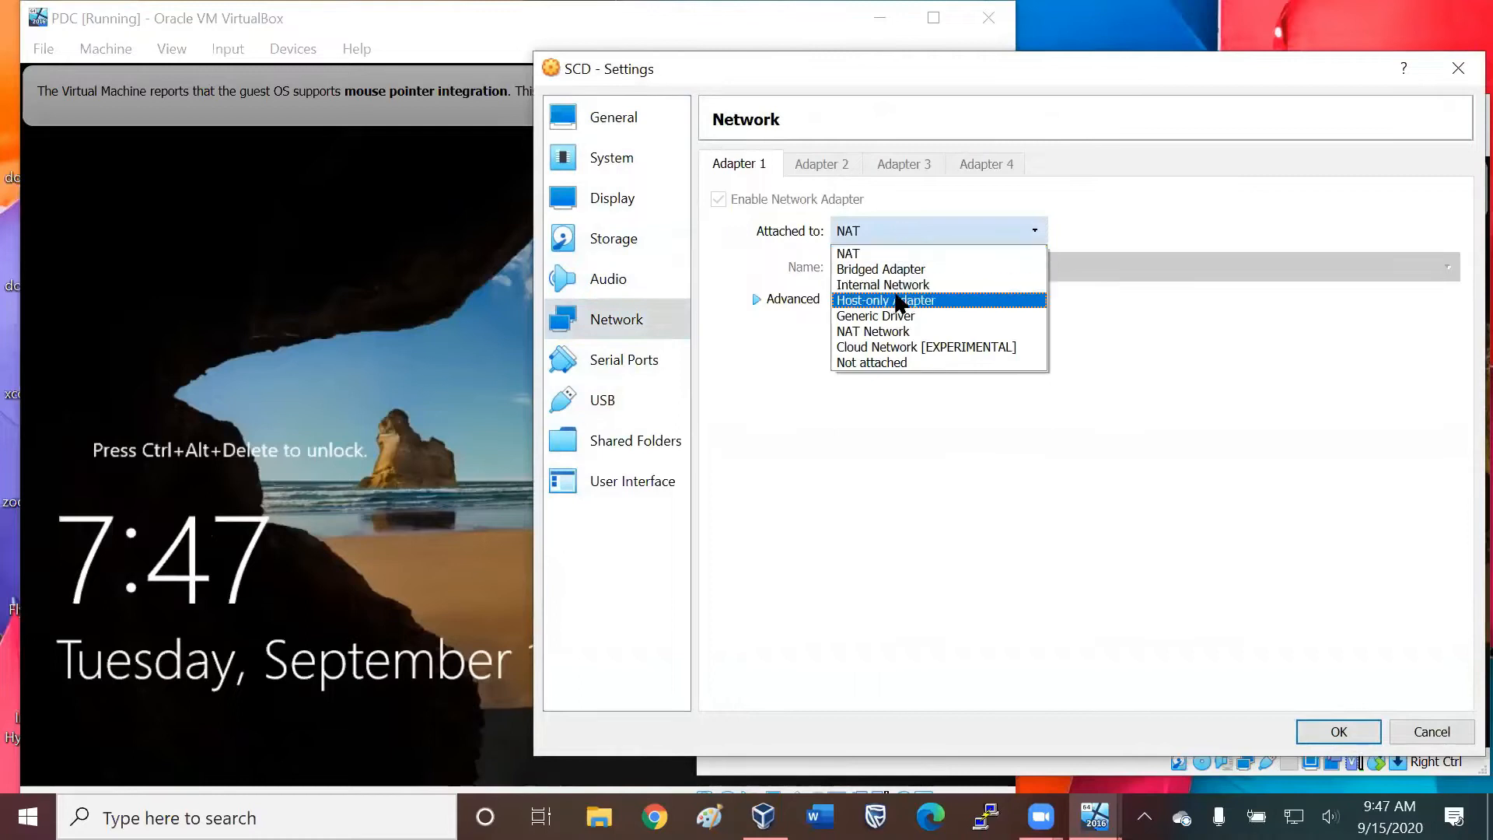
click(892, 300)
click(1338, 732)
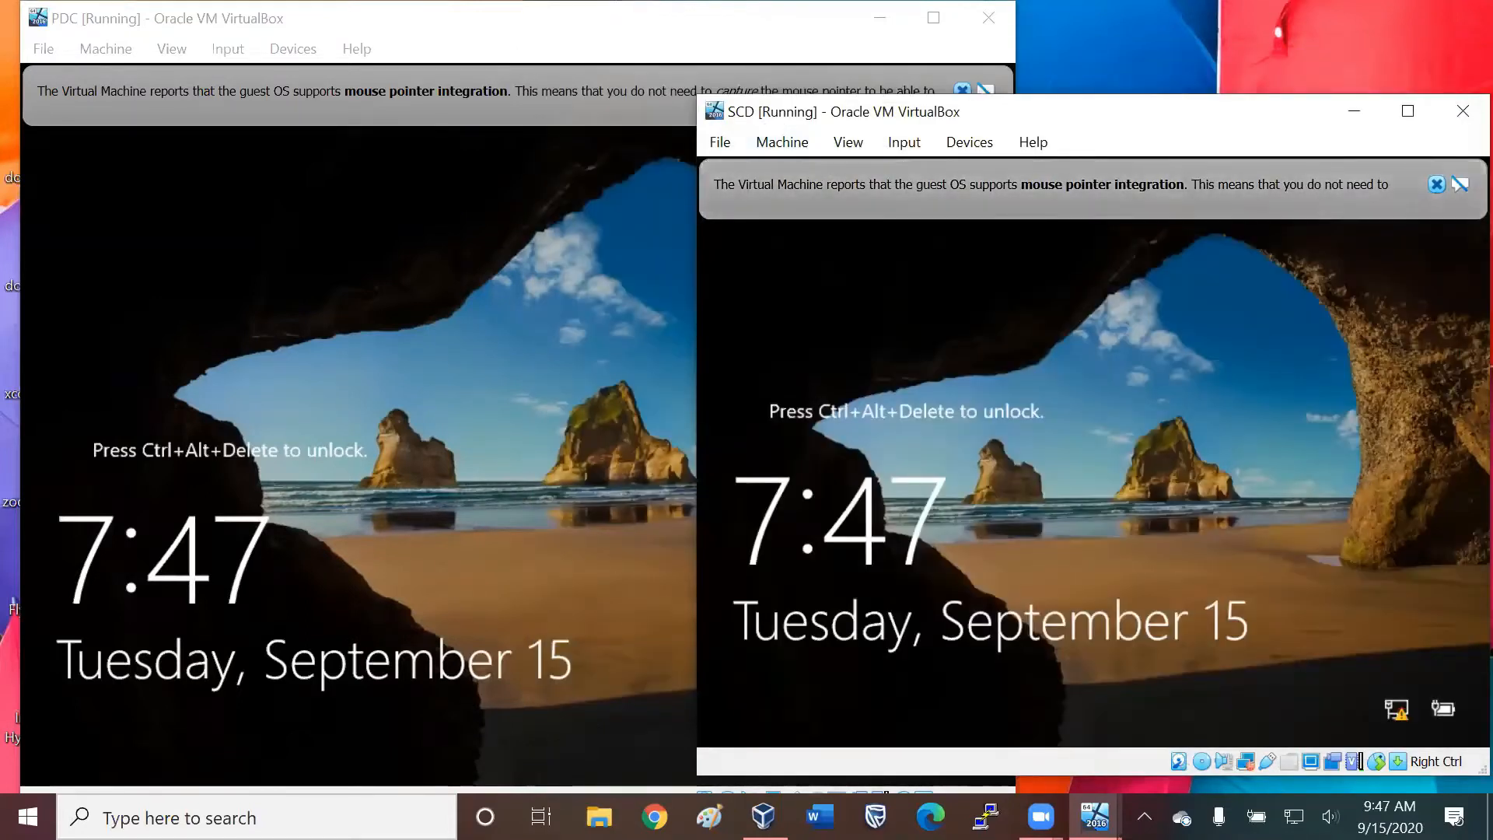
Send Ctrl-Alt-Del to the PDC virtual machine and sign in as Administrator with the account password.
click(506, 253)
click(227, 48)
mouse_move(268, 79)
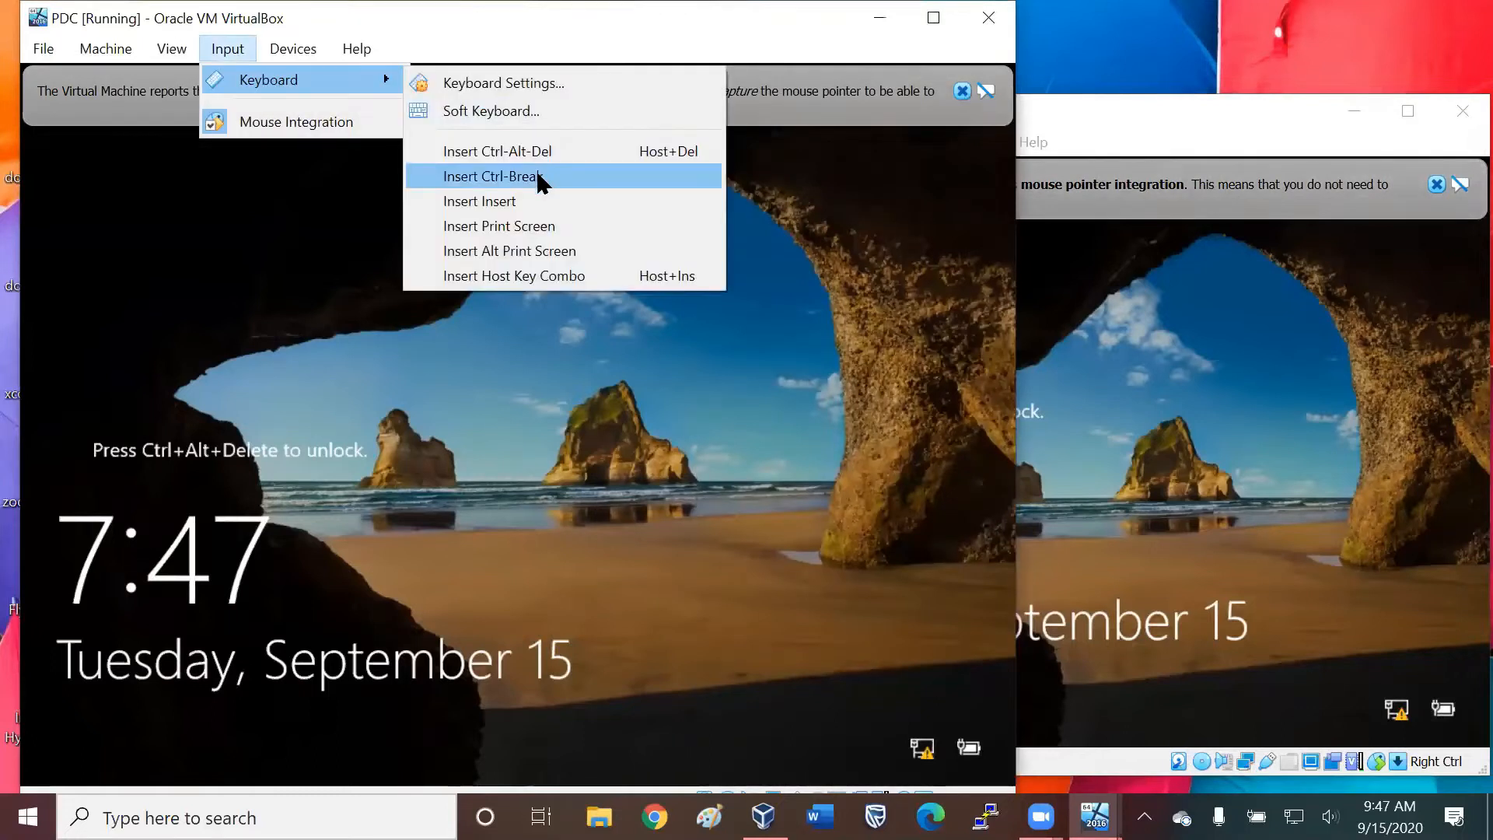
click(537, 153)
text(••••••)
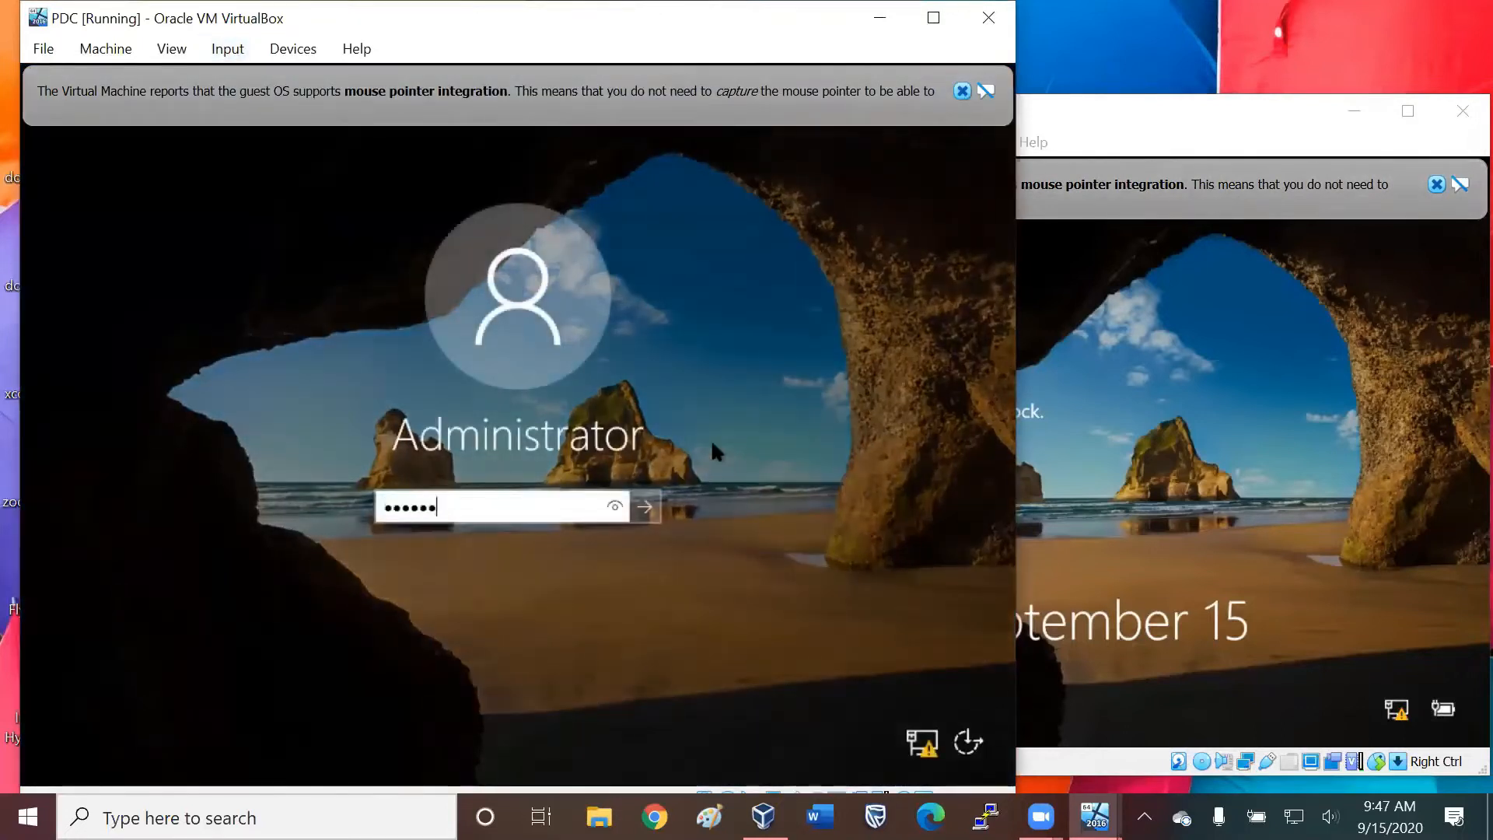
text(•)
key(Return)
Dismiss the notification on the SCD virtual machine, unlock it and sign in as Administrator with the account password.
click(1436, 185)
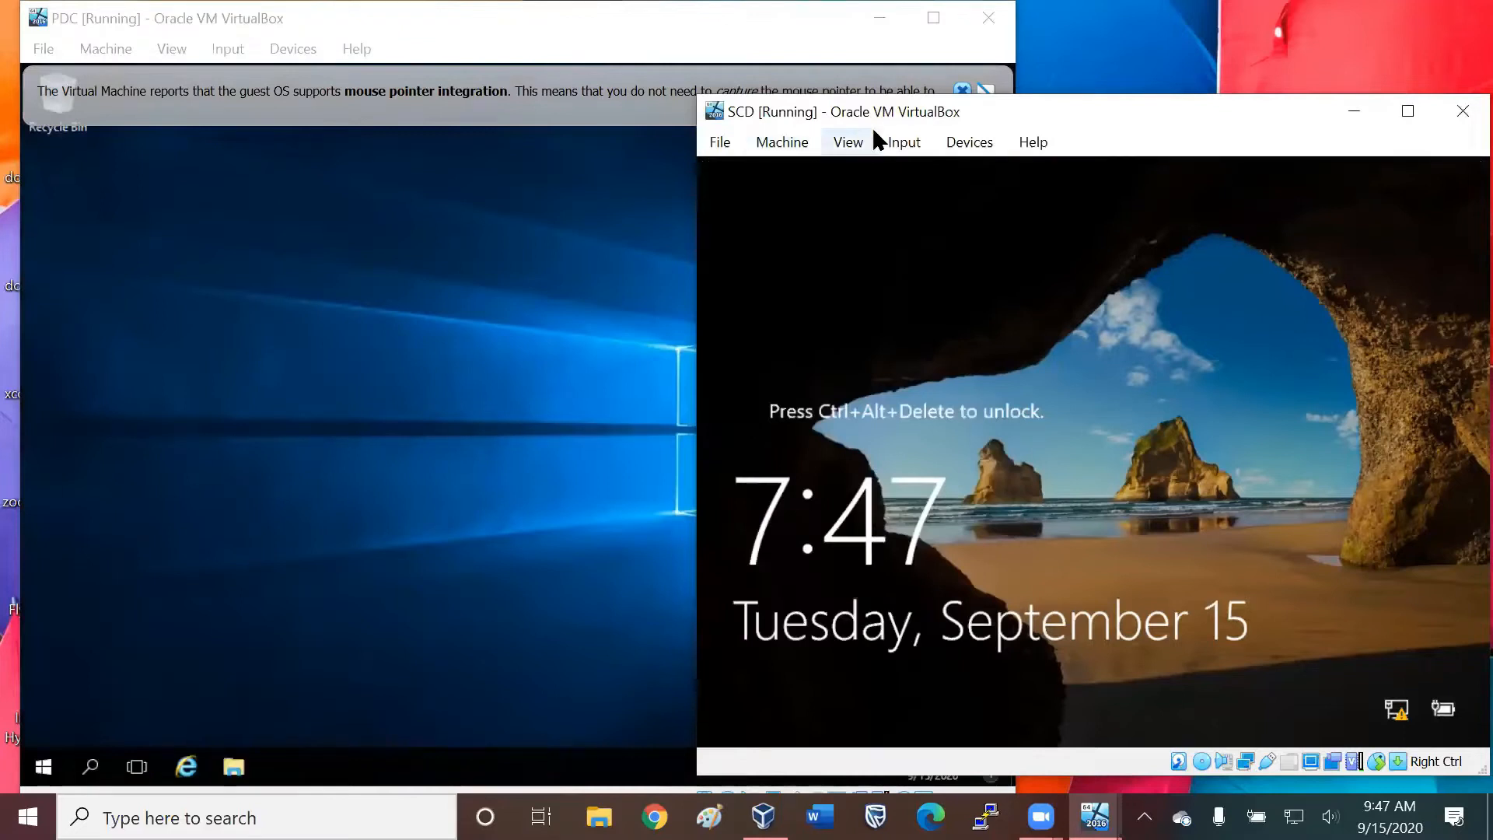
click(901, 142)
mouse_move(1003, 170)
click(1181, 247)
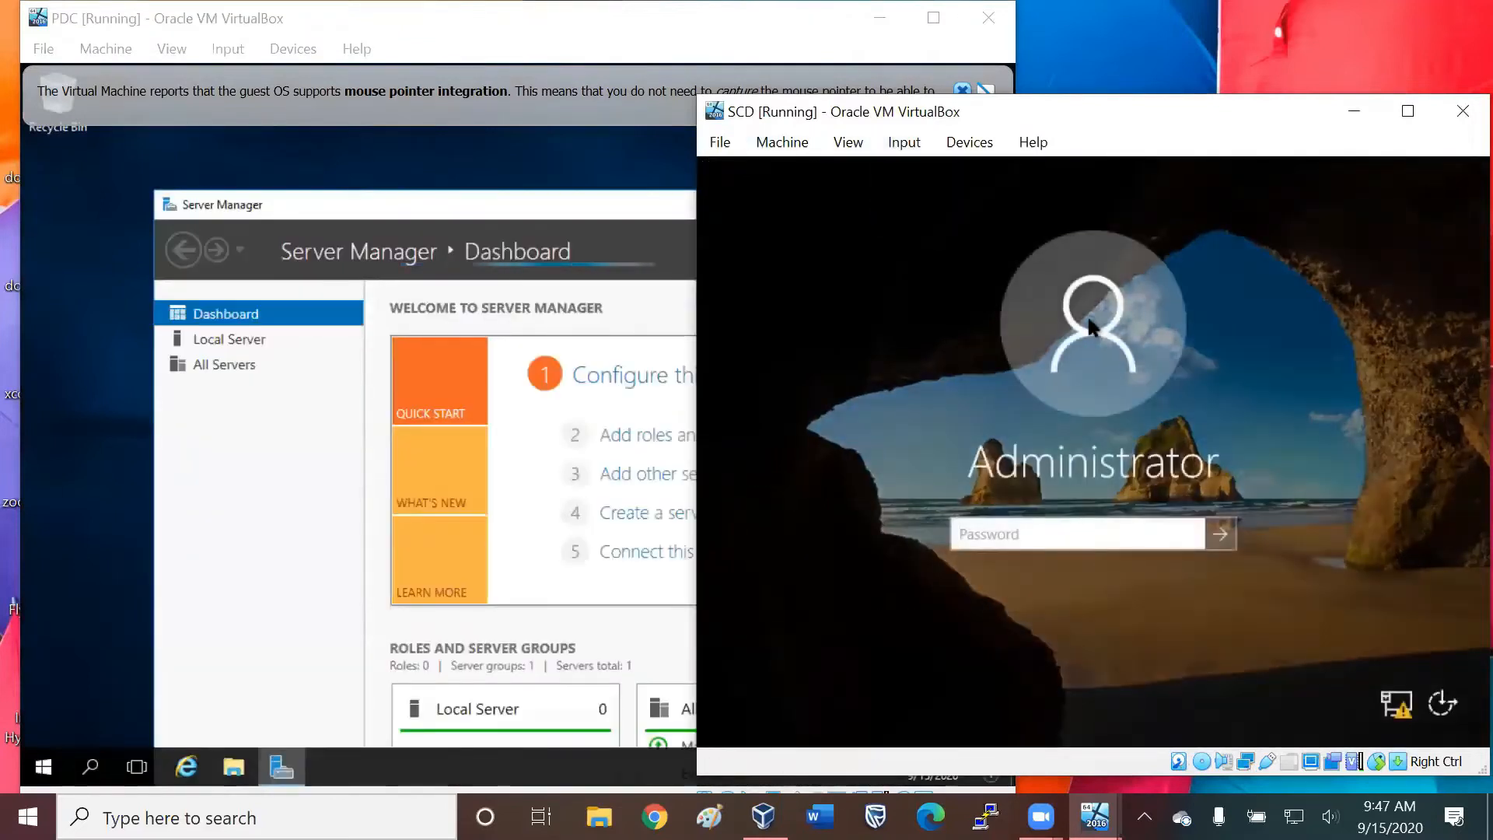
text(••••••••)
key(Return)
Decline network discovery for Network 2 on SCD and dismiss the mouse pointer integration notification on PDC.
click(305, 471)
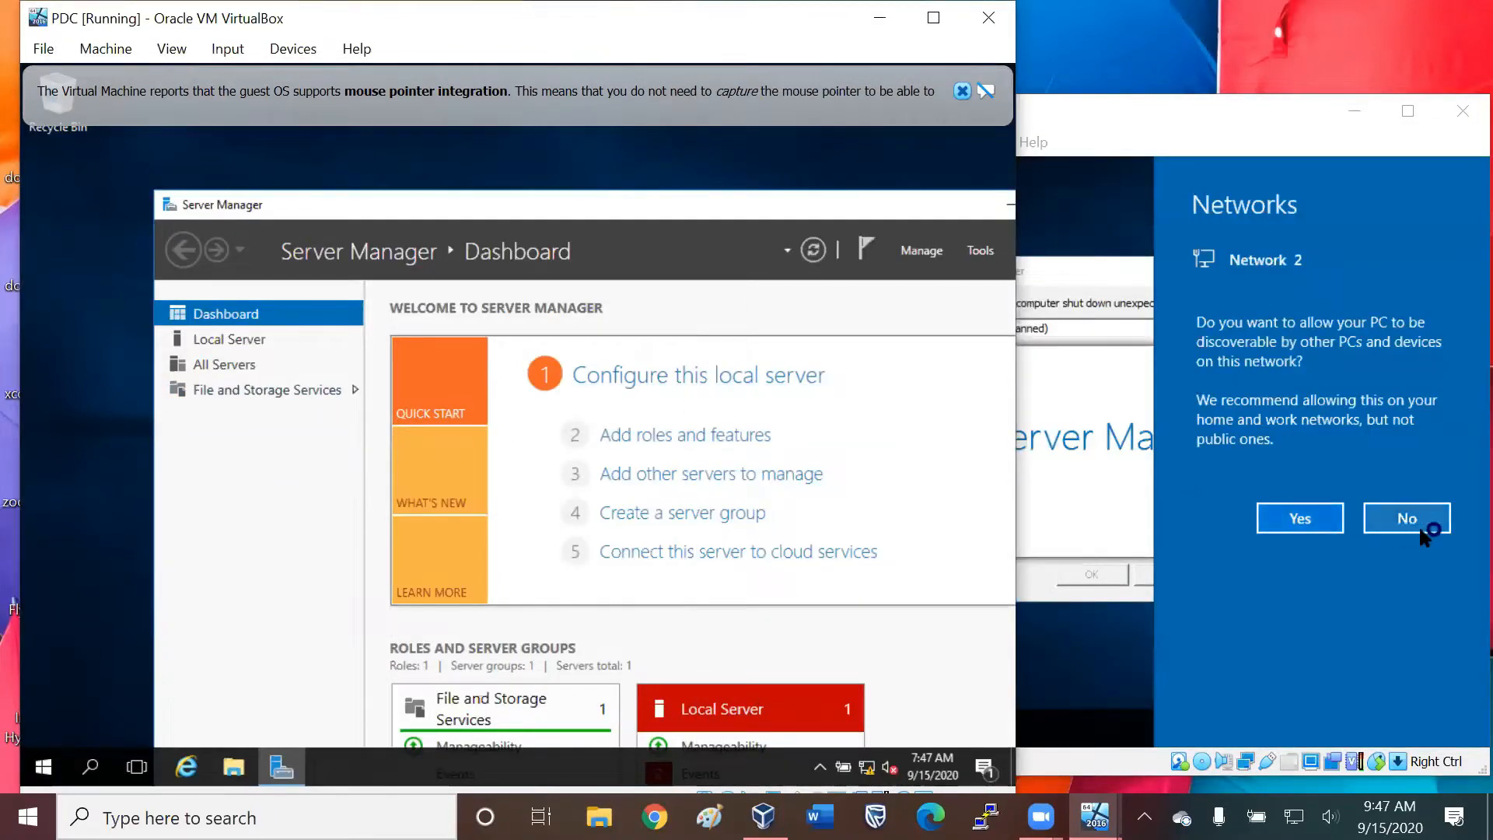
click(1407, 518)
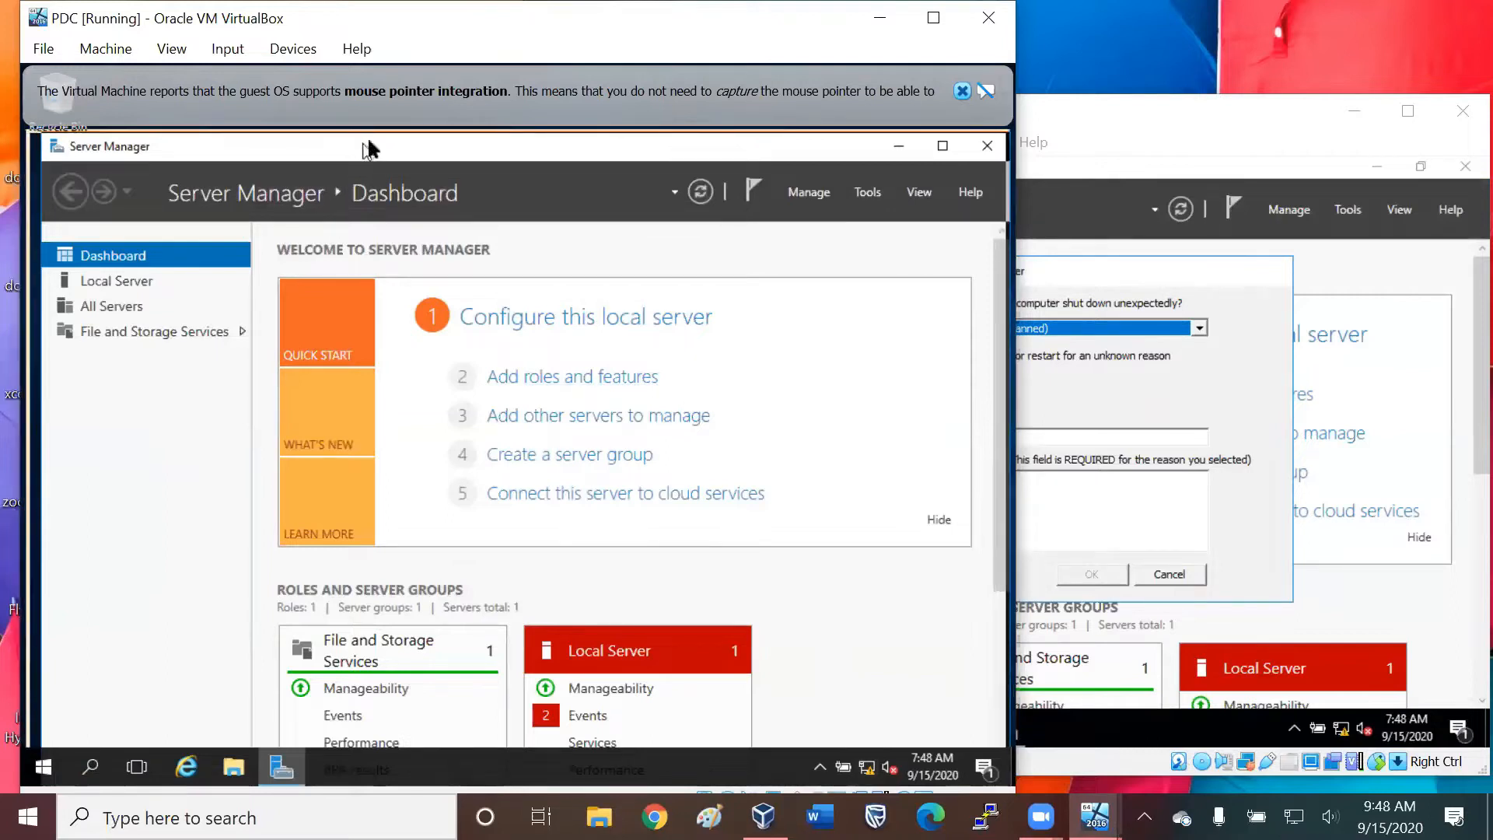
click(963, 92)
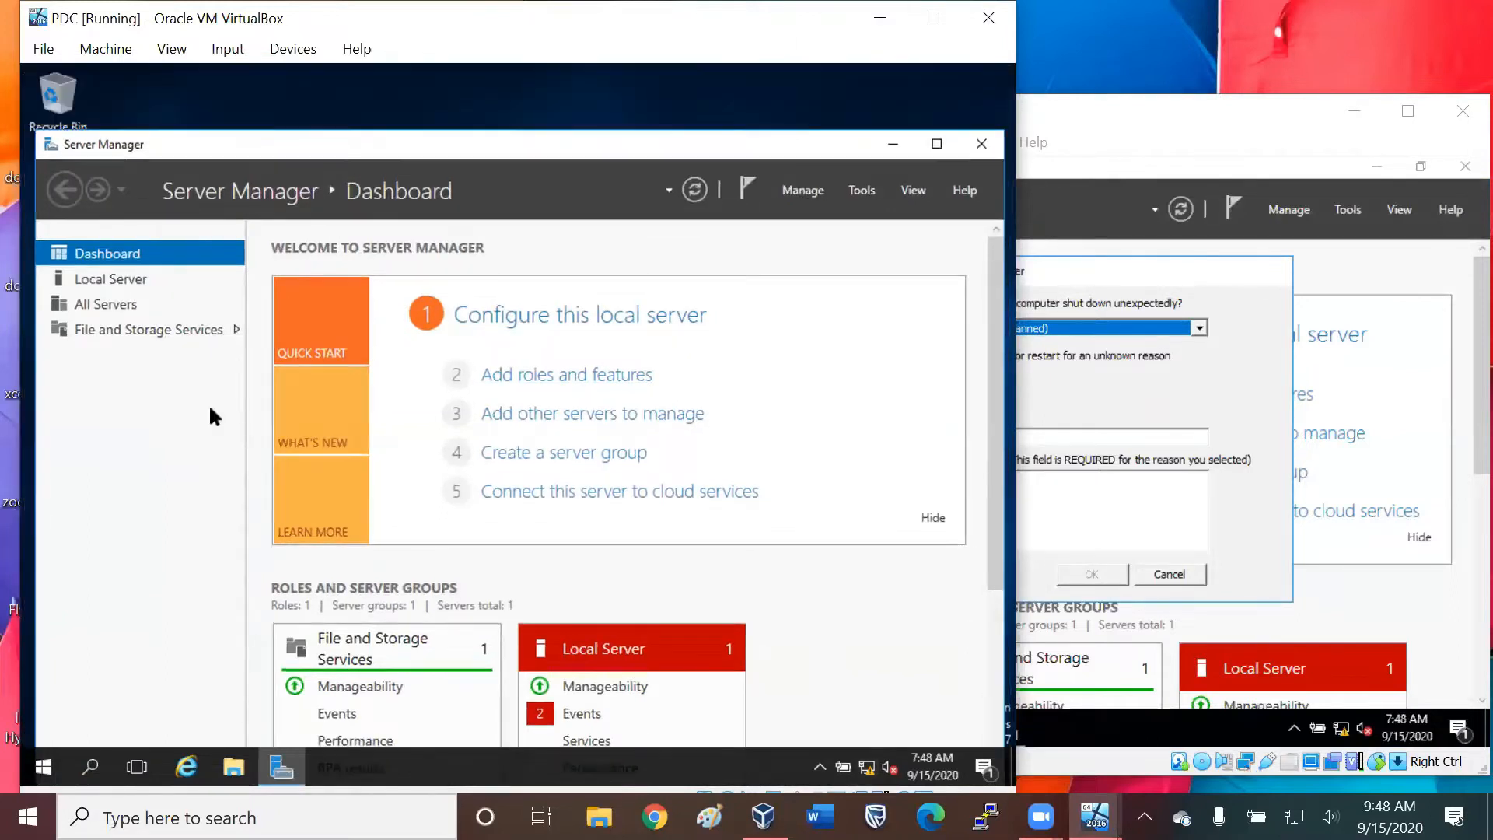
Review the local server properties on PDC and view the status of its Ethernet connection.
click(116, 277)
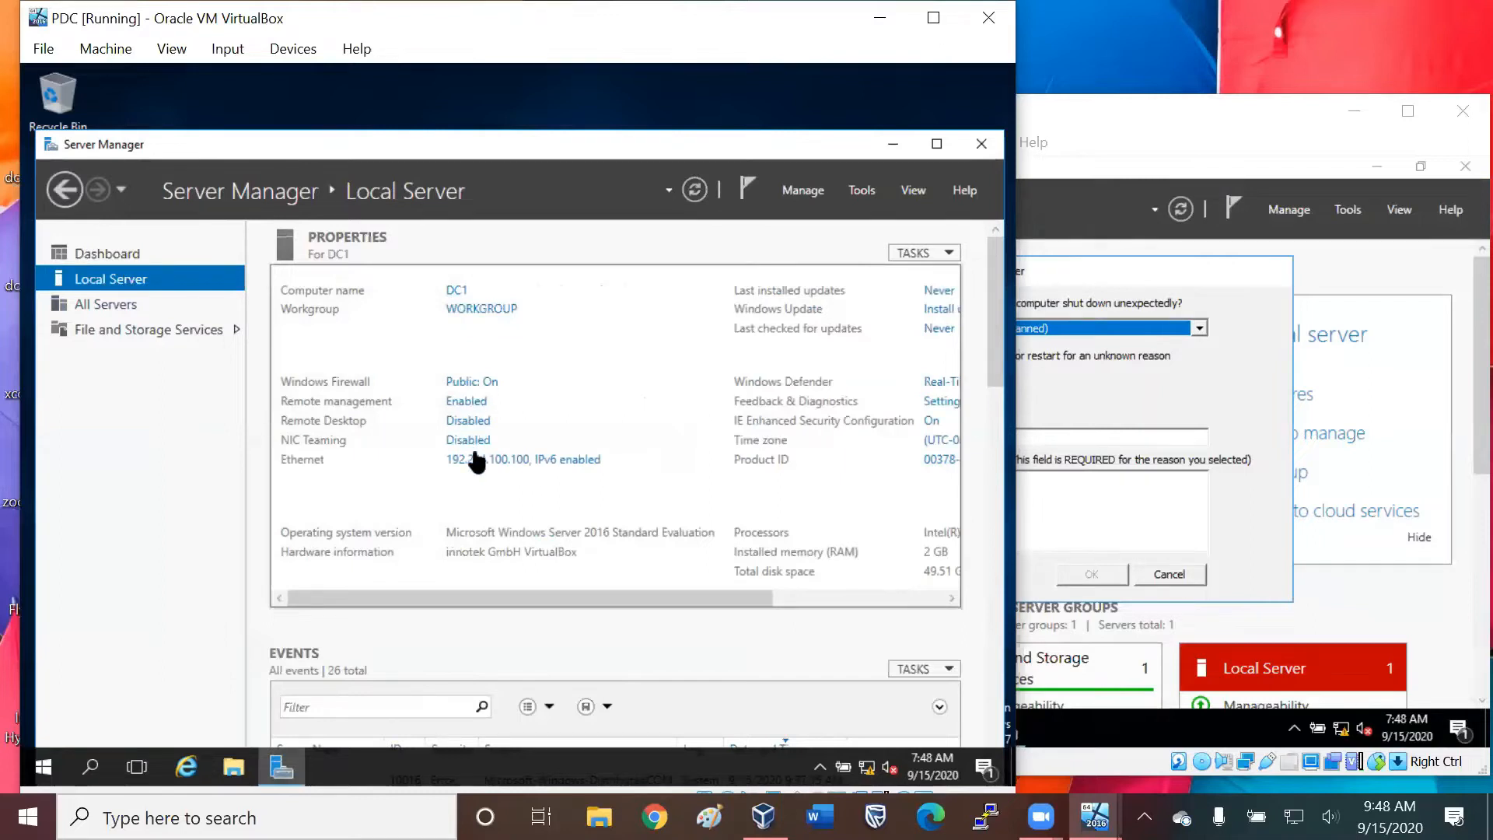
drag(670, 597, 788, 599)
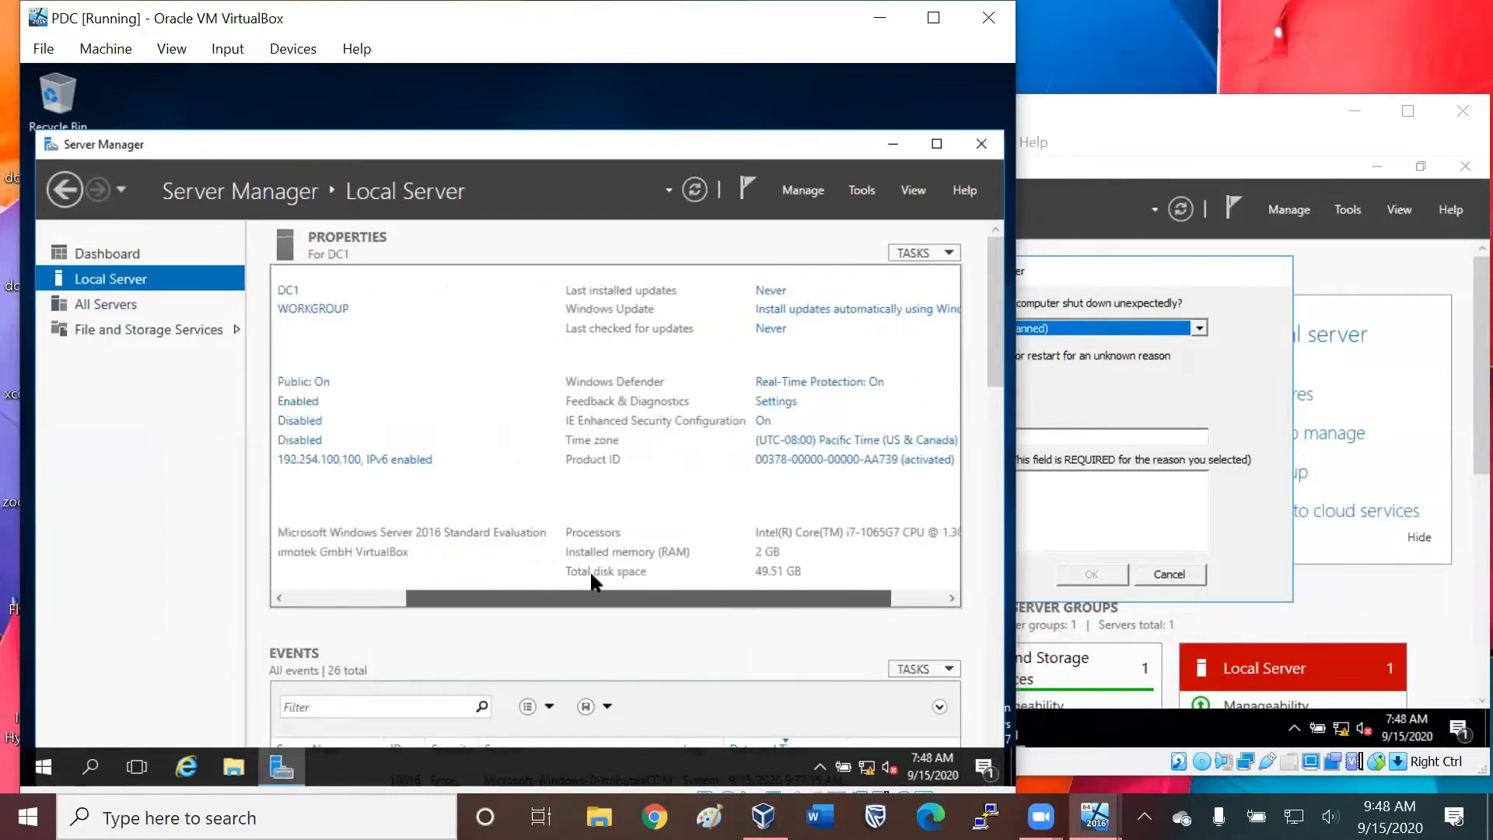
drag(590, 573, 542, 557)
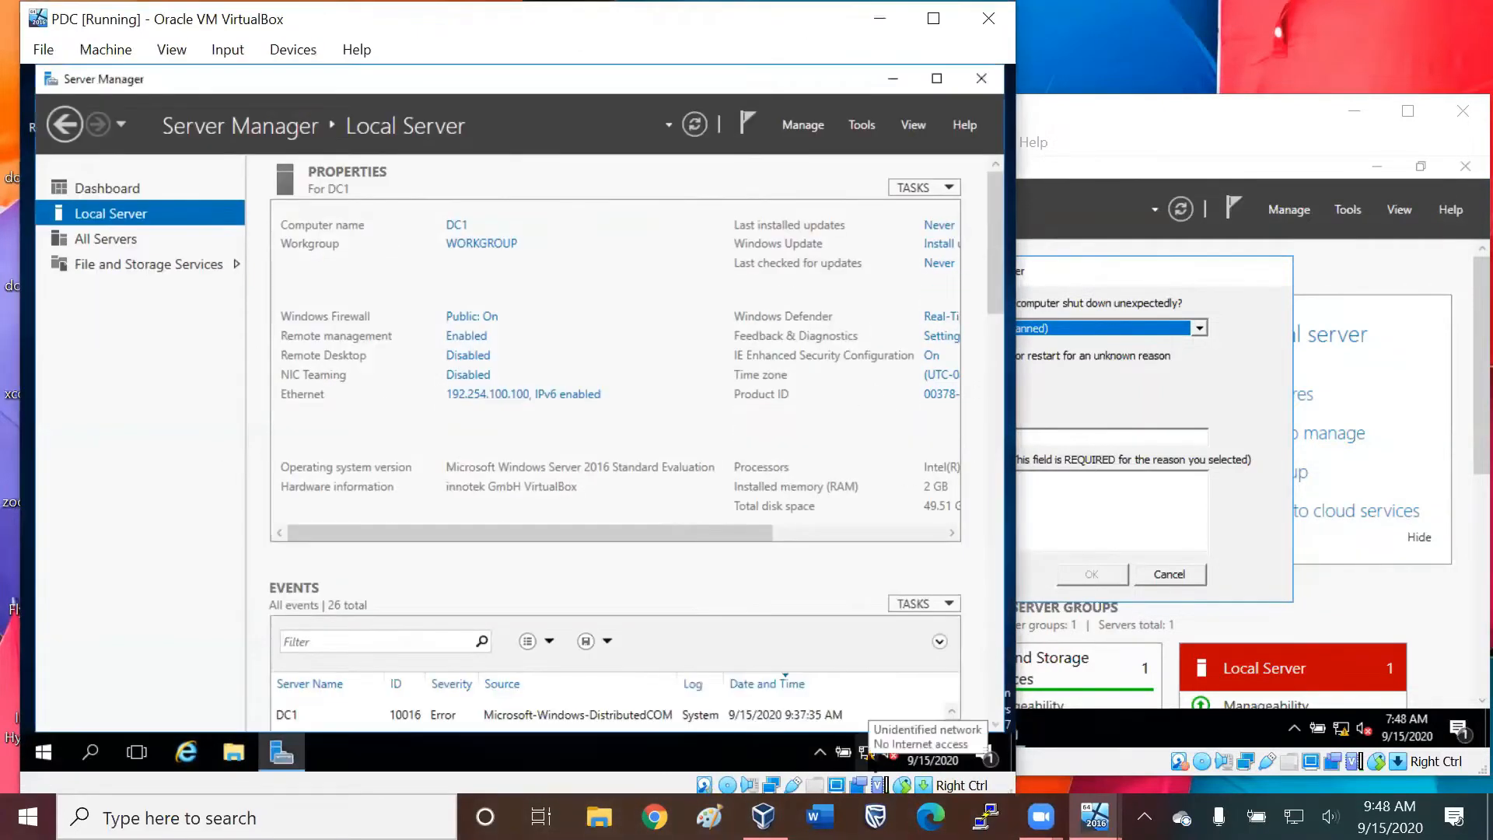
click(493, 395)
right_click(291, 247)
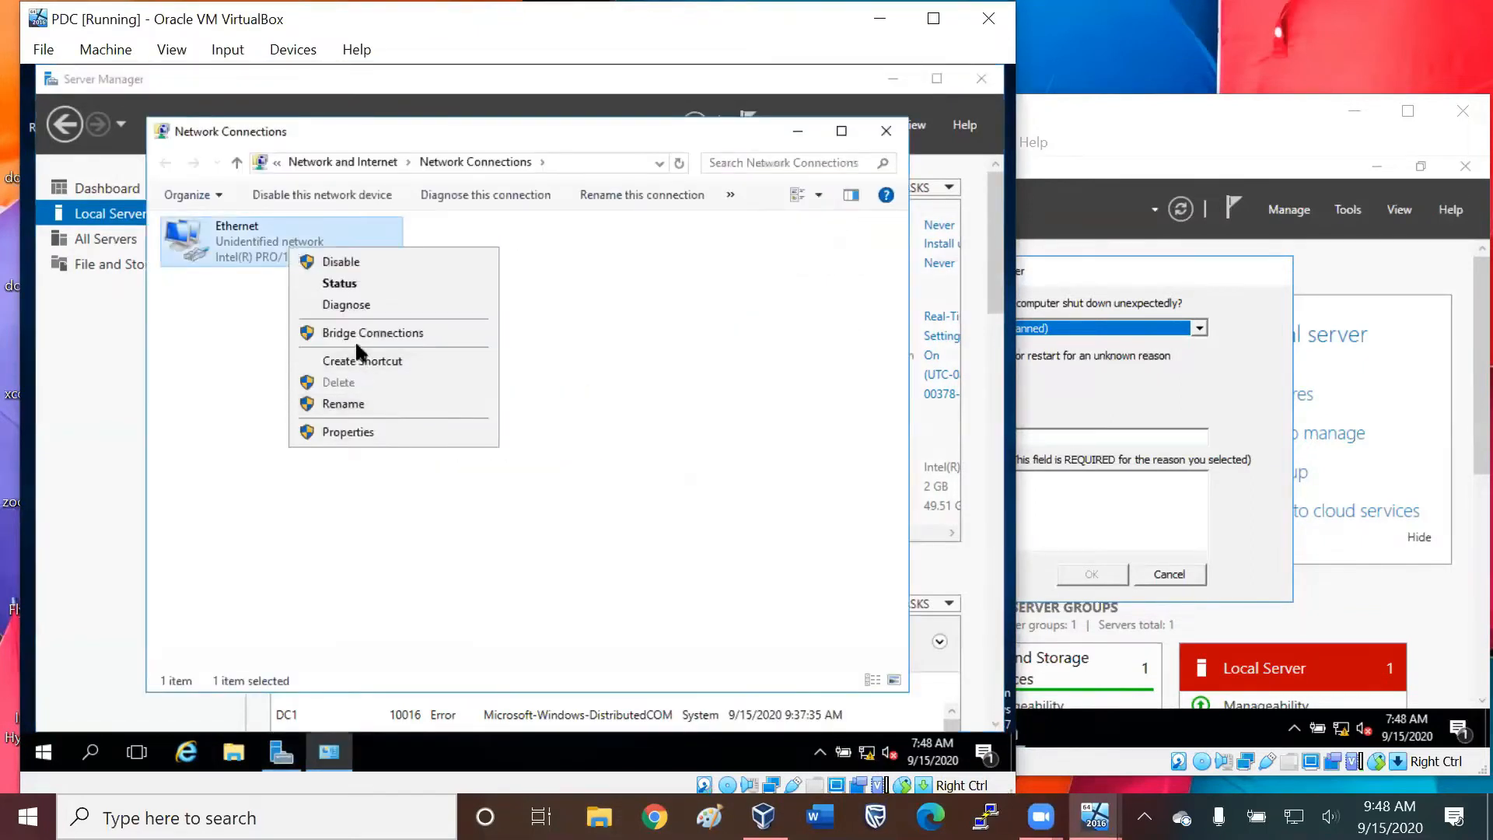
click(343, 283)
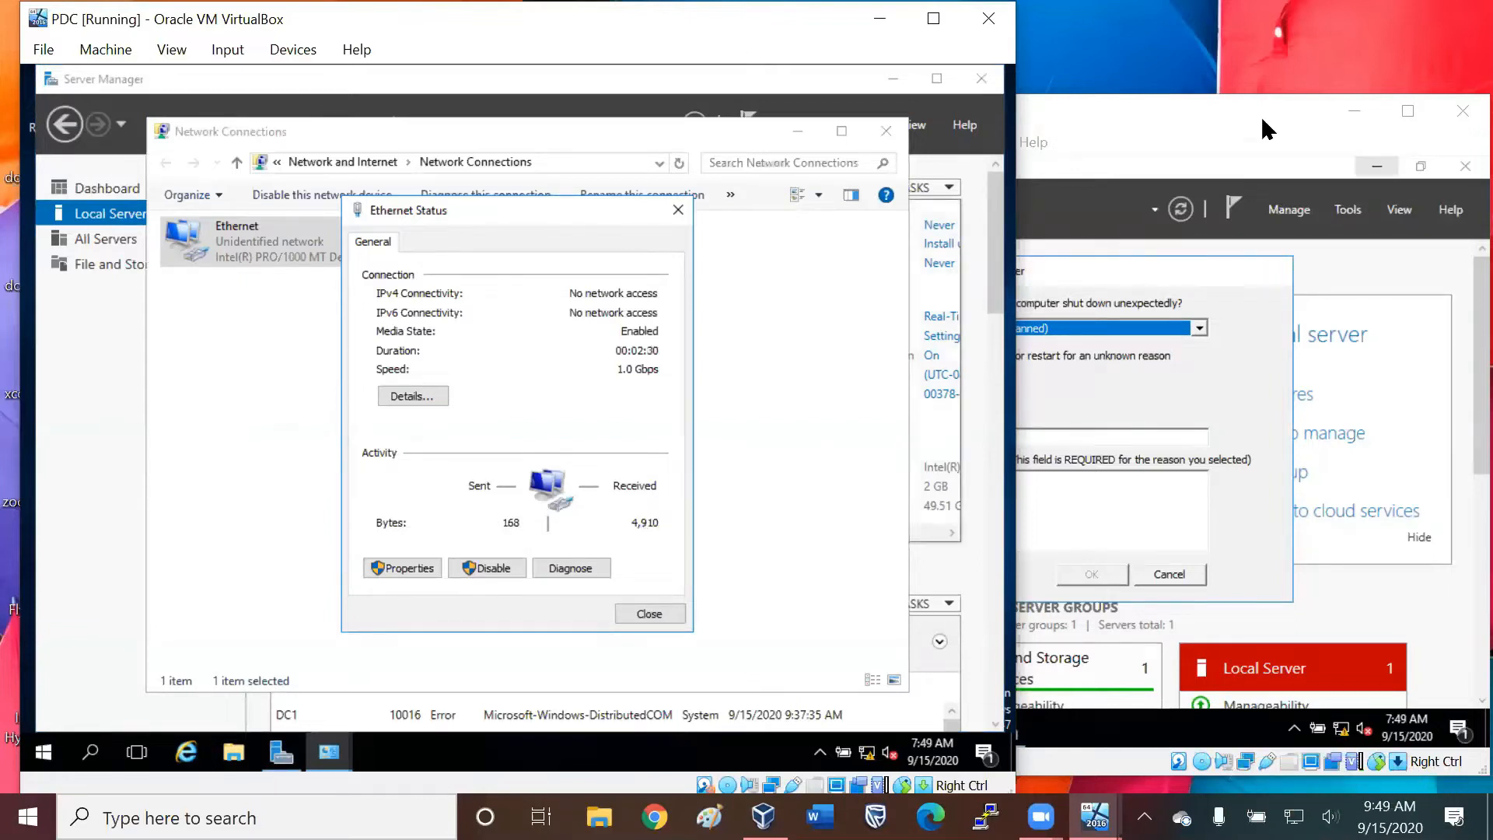
Cancel the Shutdown Event Tracker on SCD and view the Ethernet connection's status through the local server properties.
click(1211, 206)
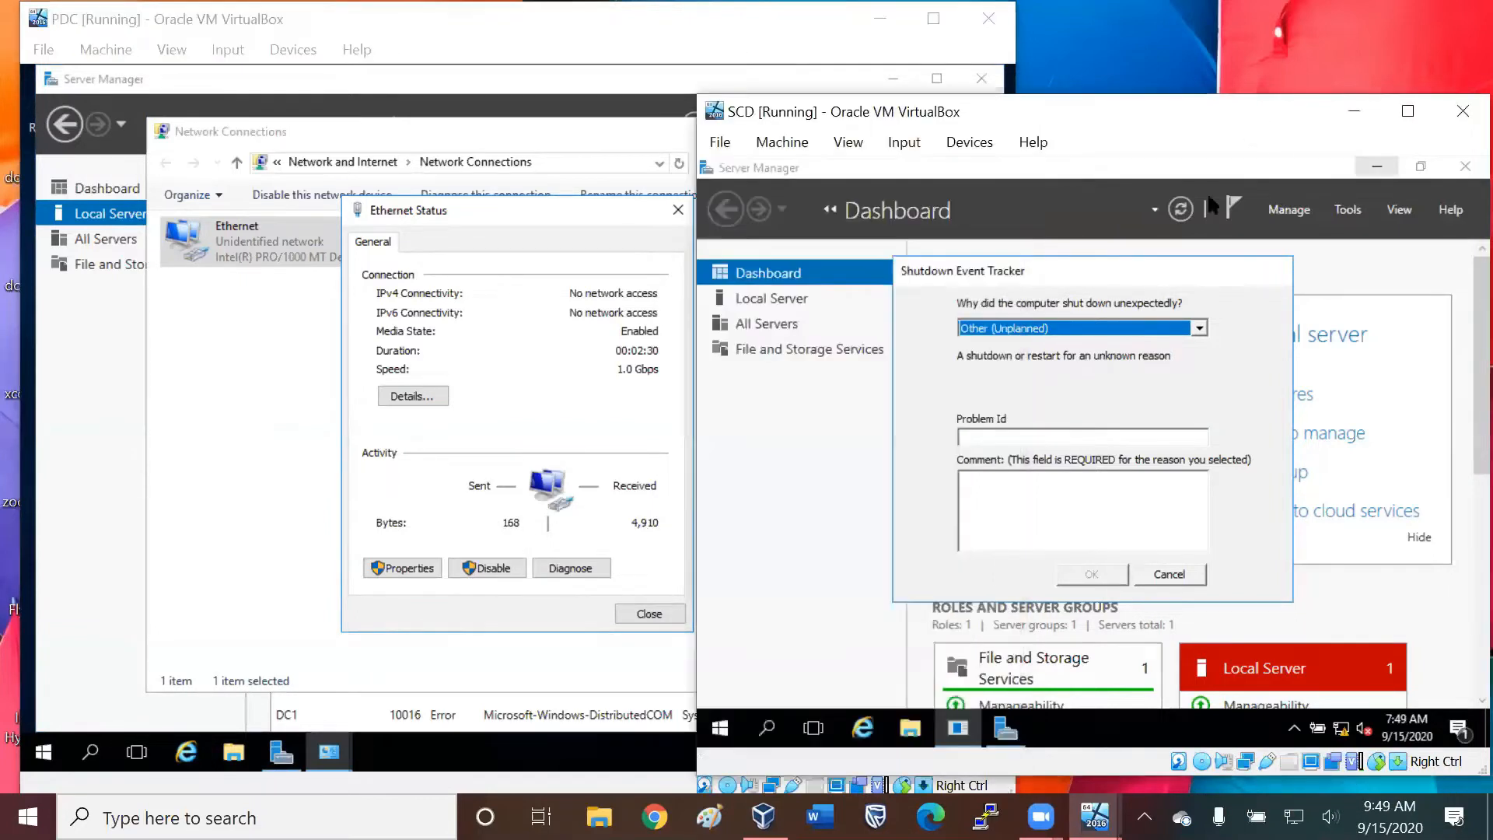
click(1170, 574)
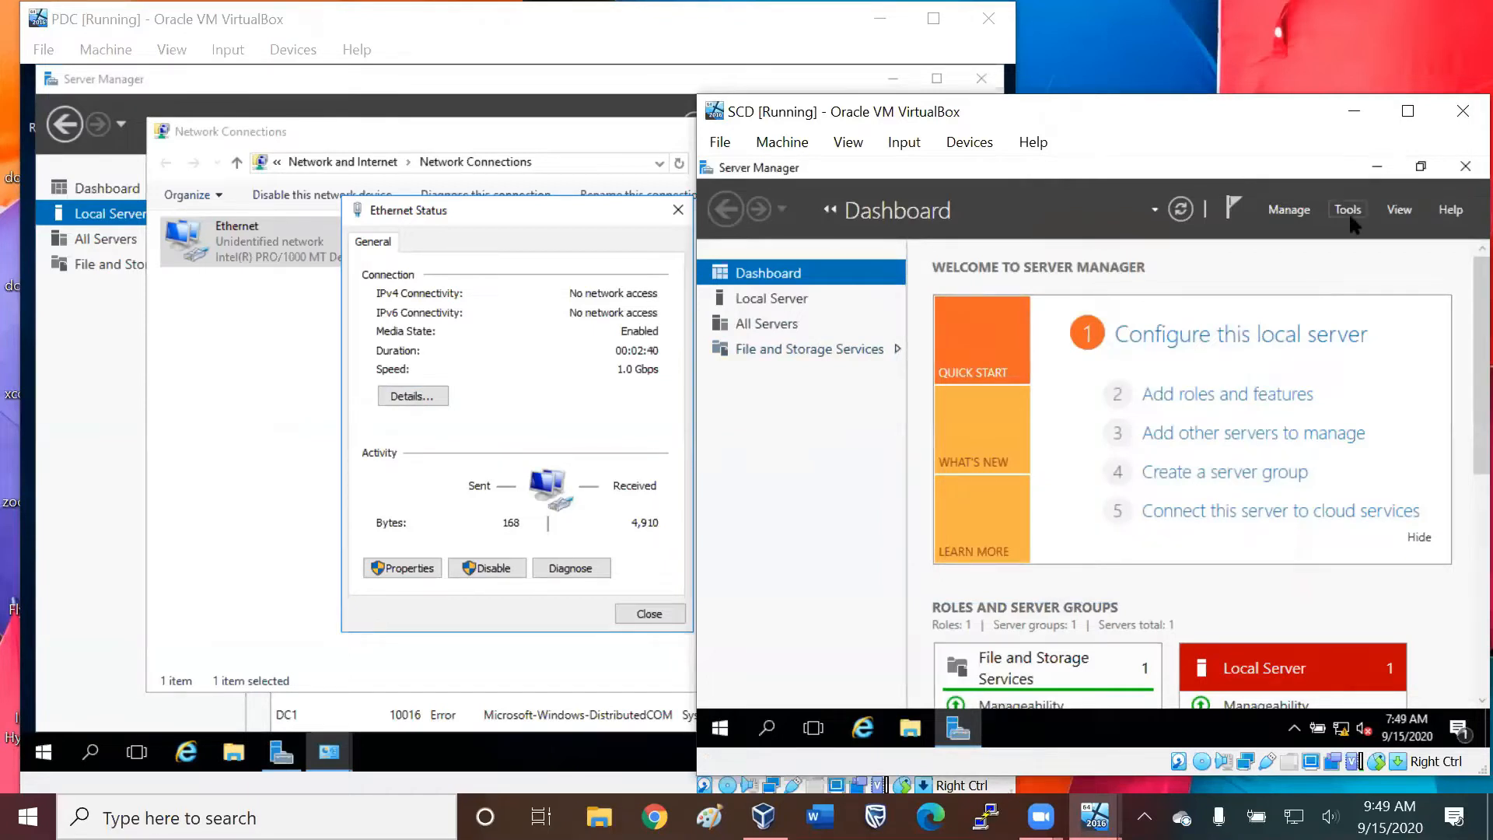
click(777, 295)
click(1077, 467)
right_click(807, 274)
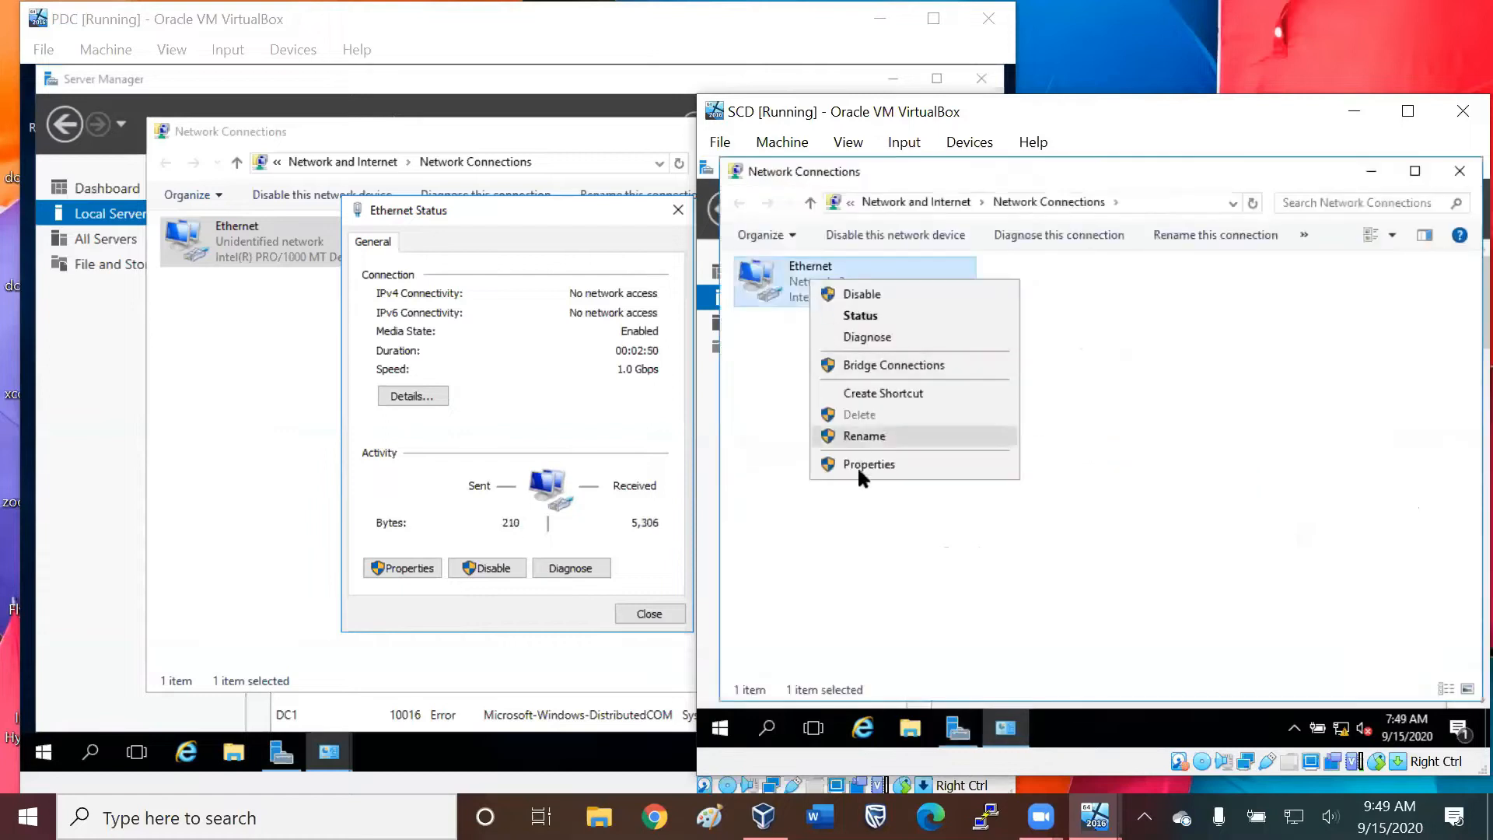
click(861, 316)
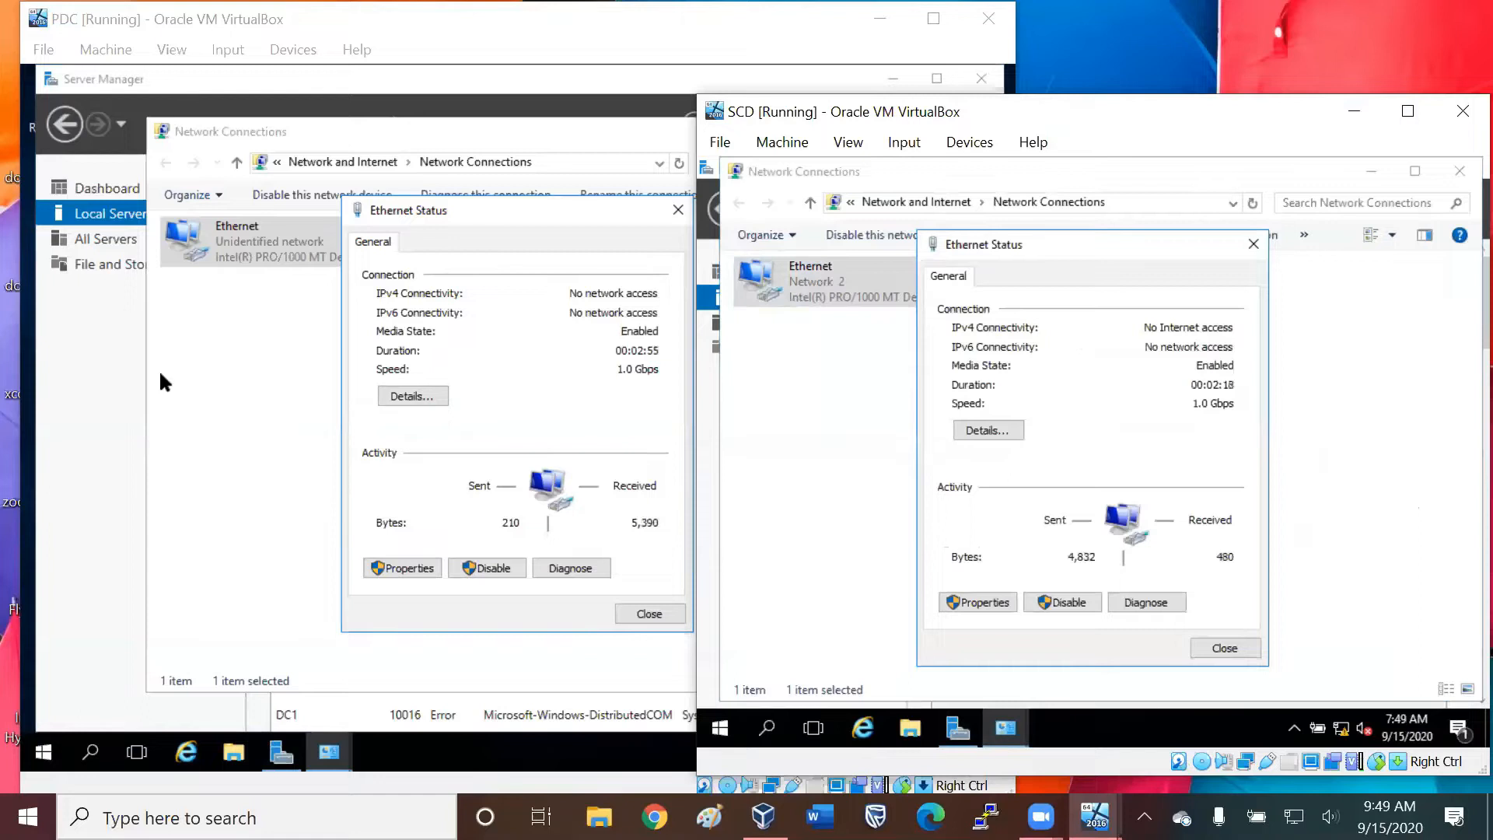
Close Network Connections on SCD, and close Server Manager, Network Connections and Ethernet Status on PDC.
click(1459, 171)
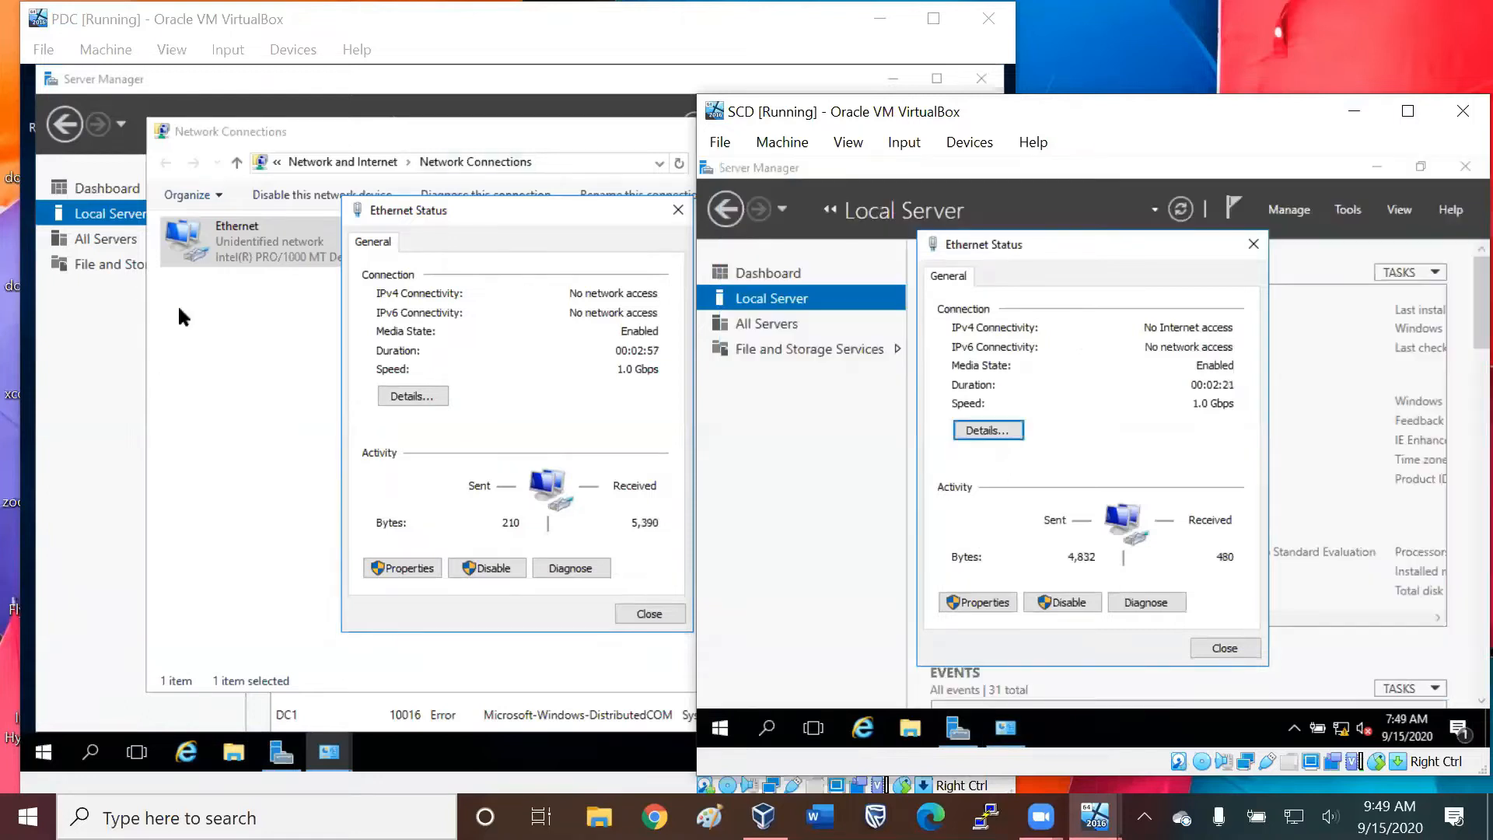
click(78, 319)
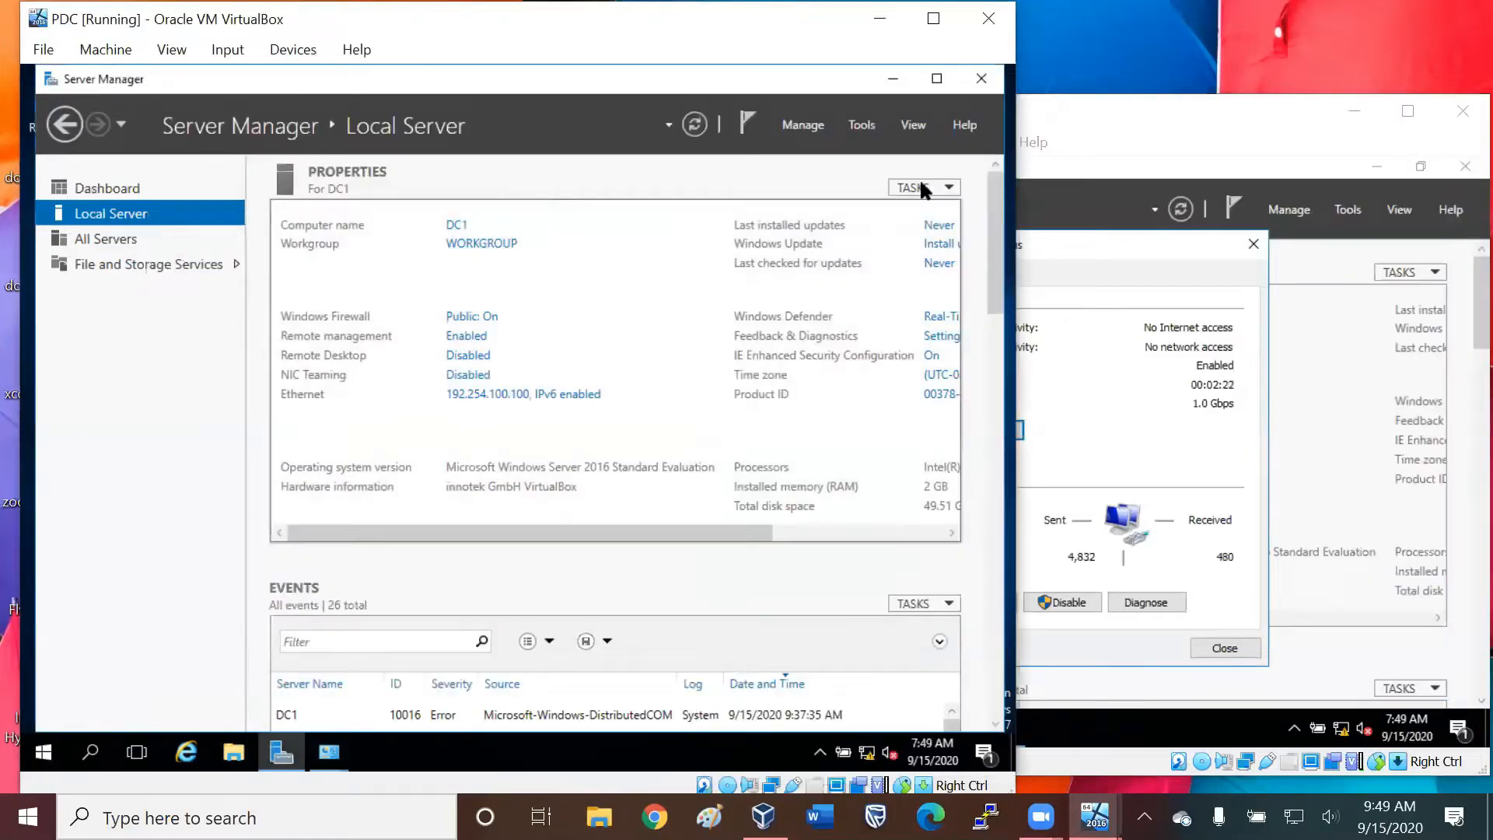
click(981, 78)
click(749, 316)
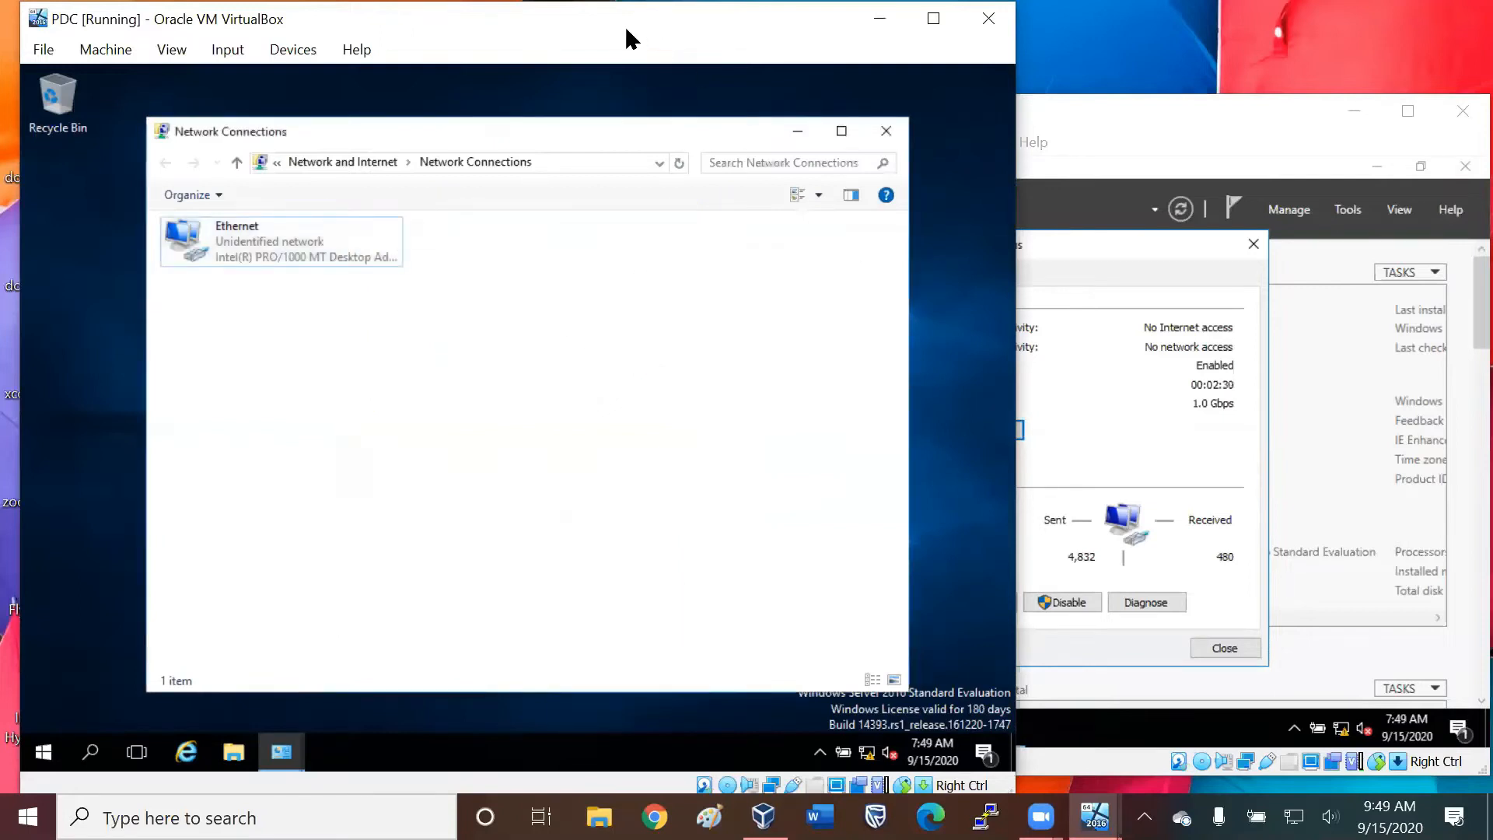
click(887, 134)
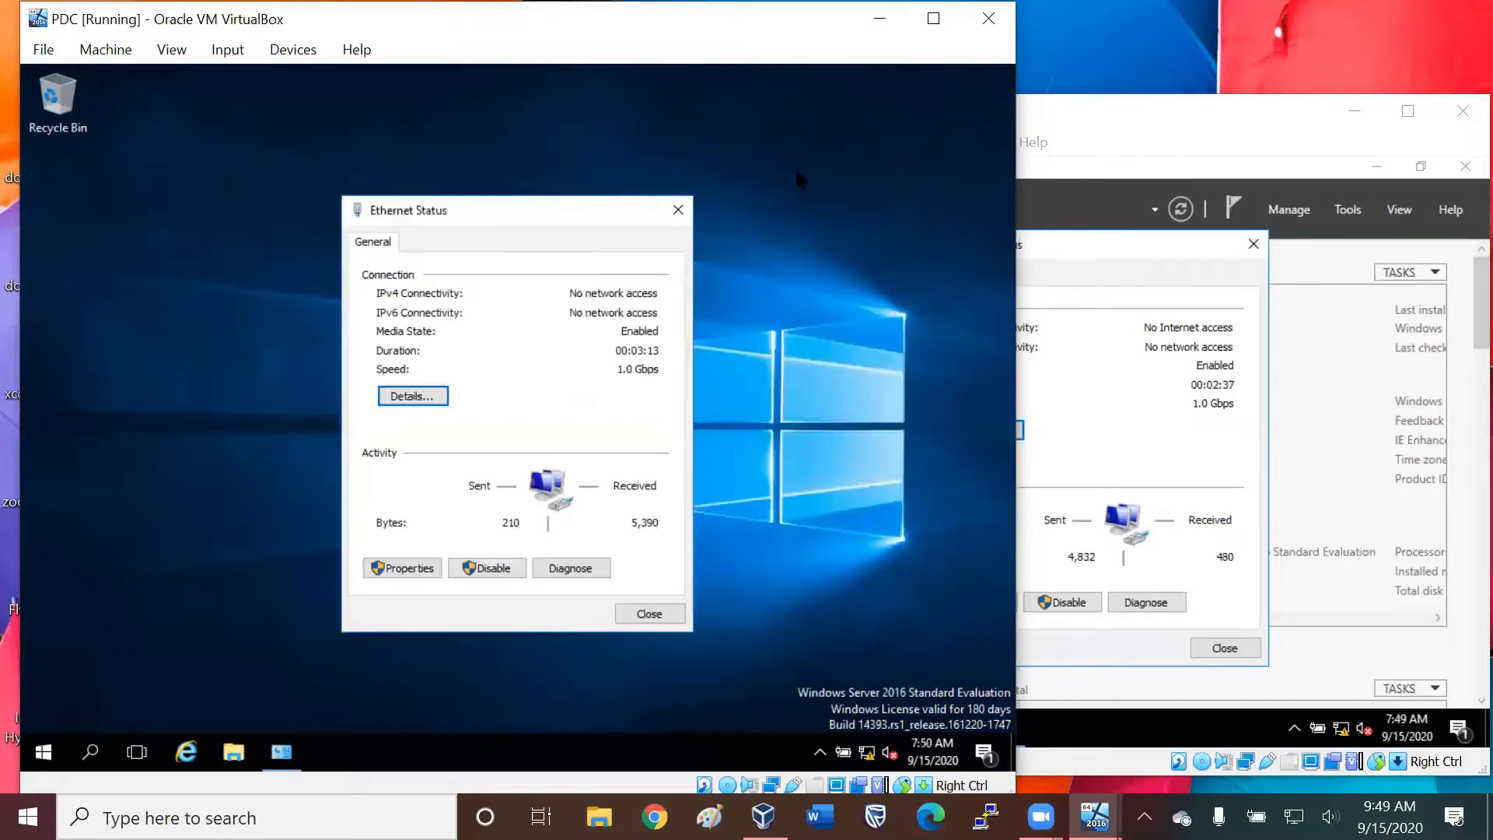
click(678, 206)
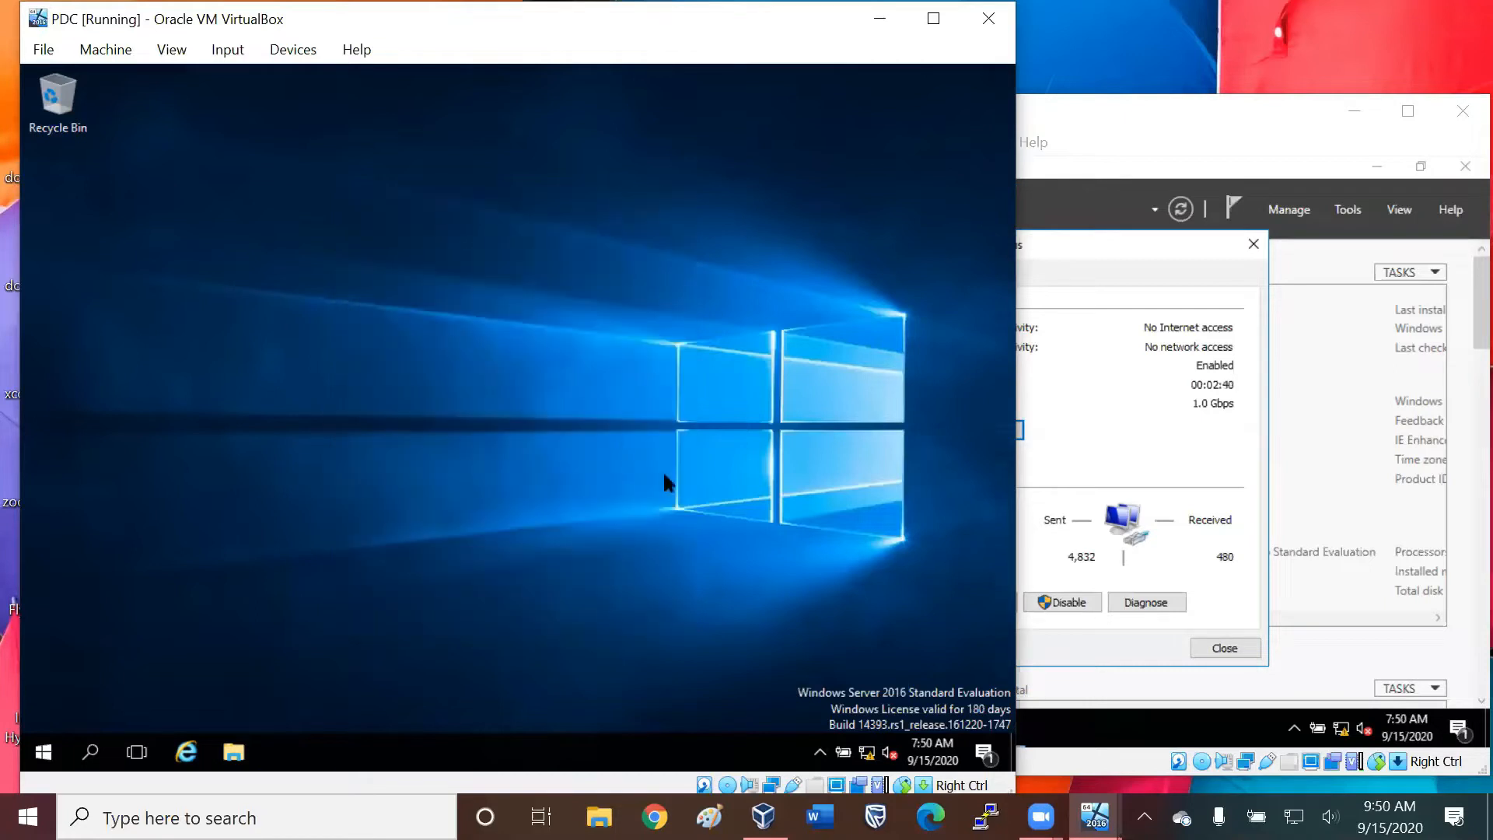
Start adding roles and features on PDC with a role-based installation targeting DC1, up to the server roles selection.
click(43, 751)
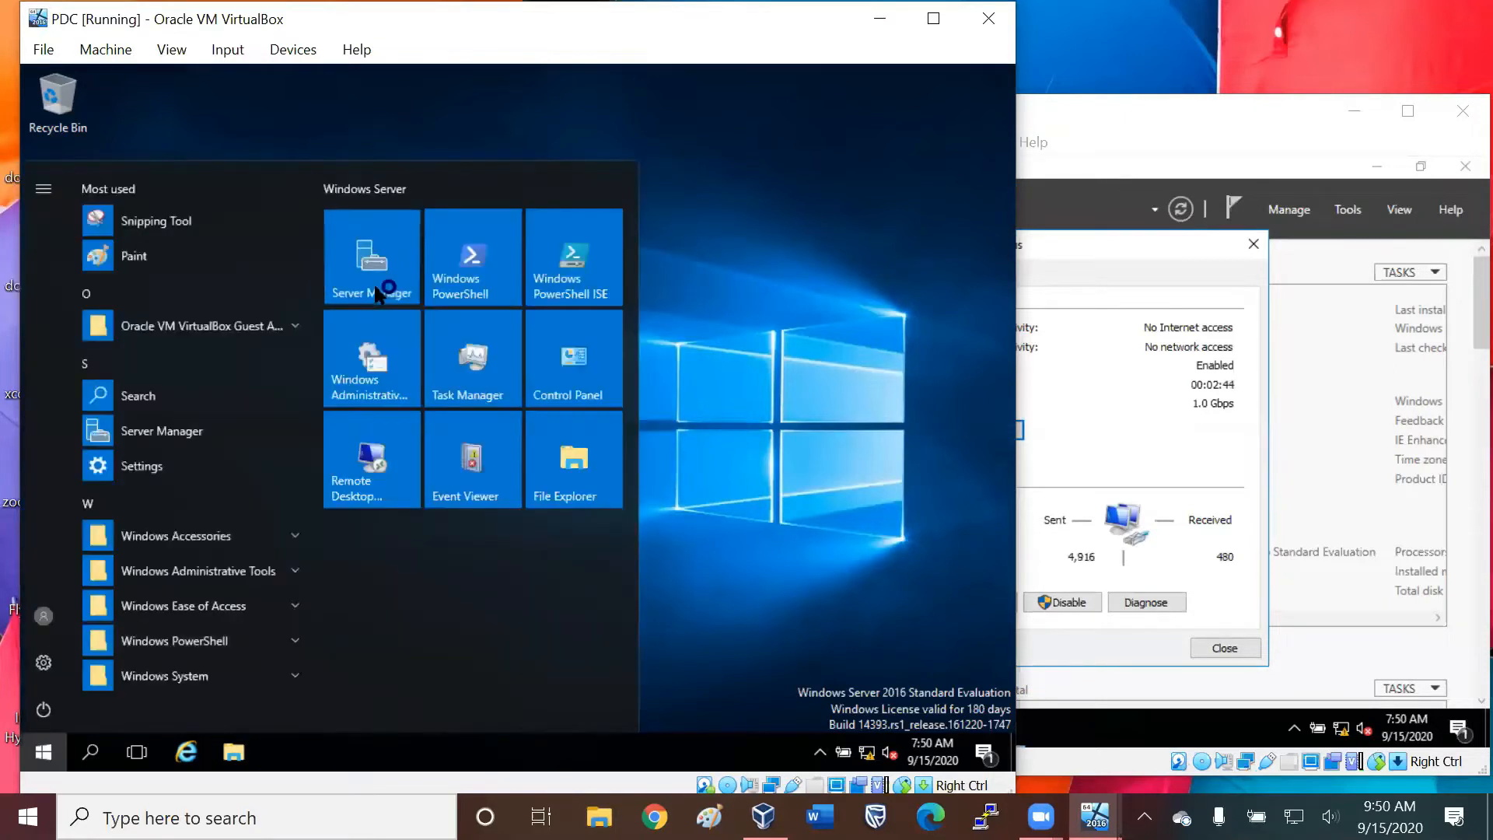
click(373, 282)
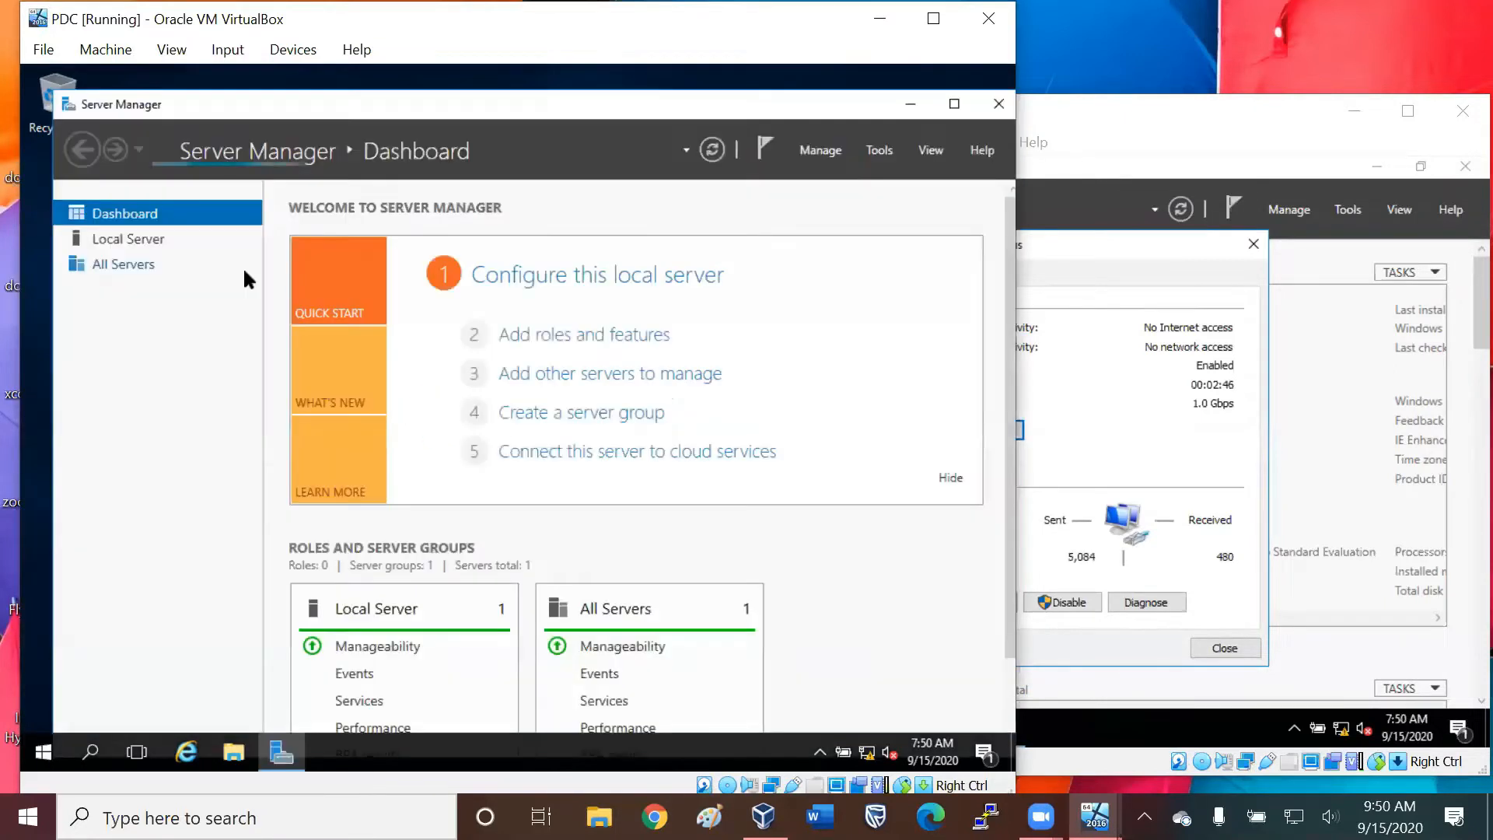
click(571, 336)
click(598, 637)
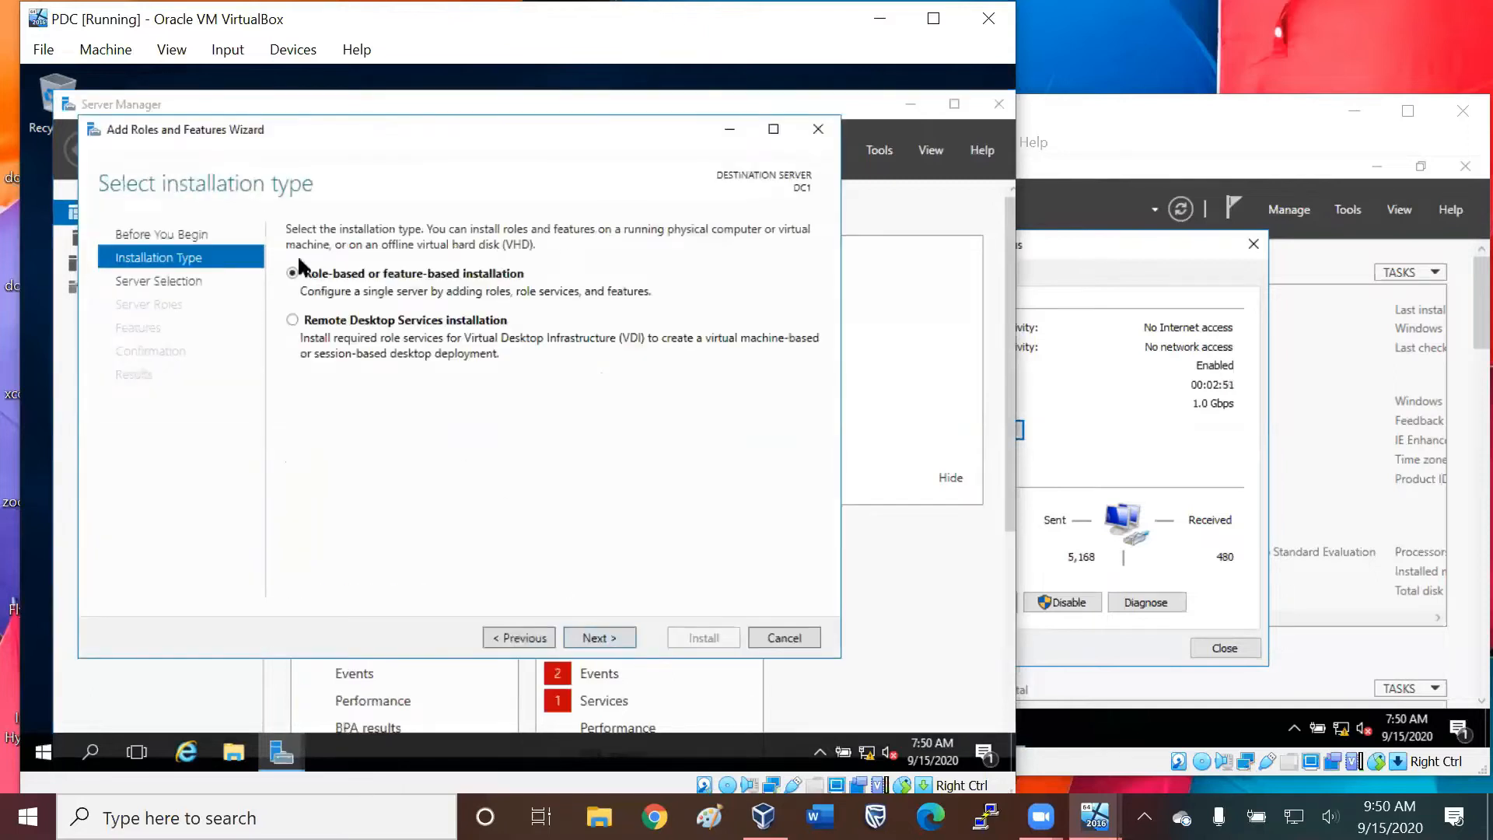
click(587, 634)
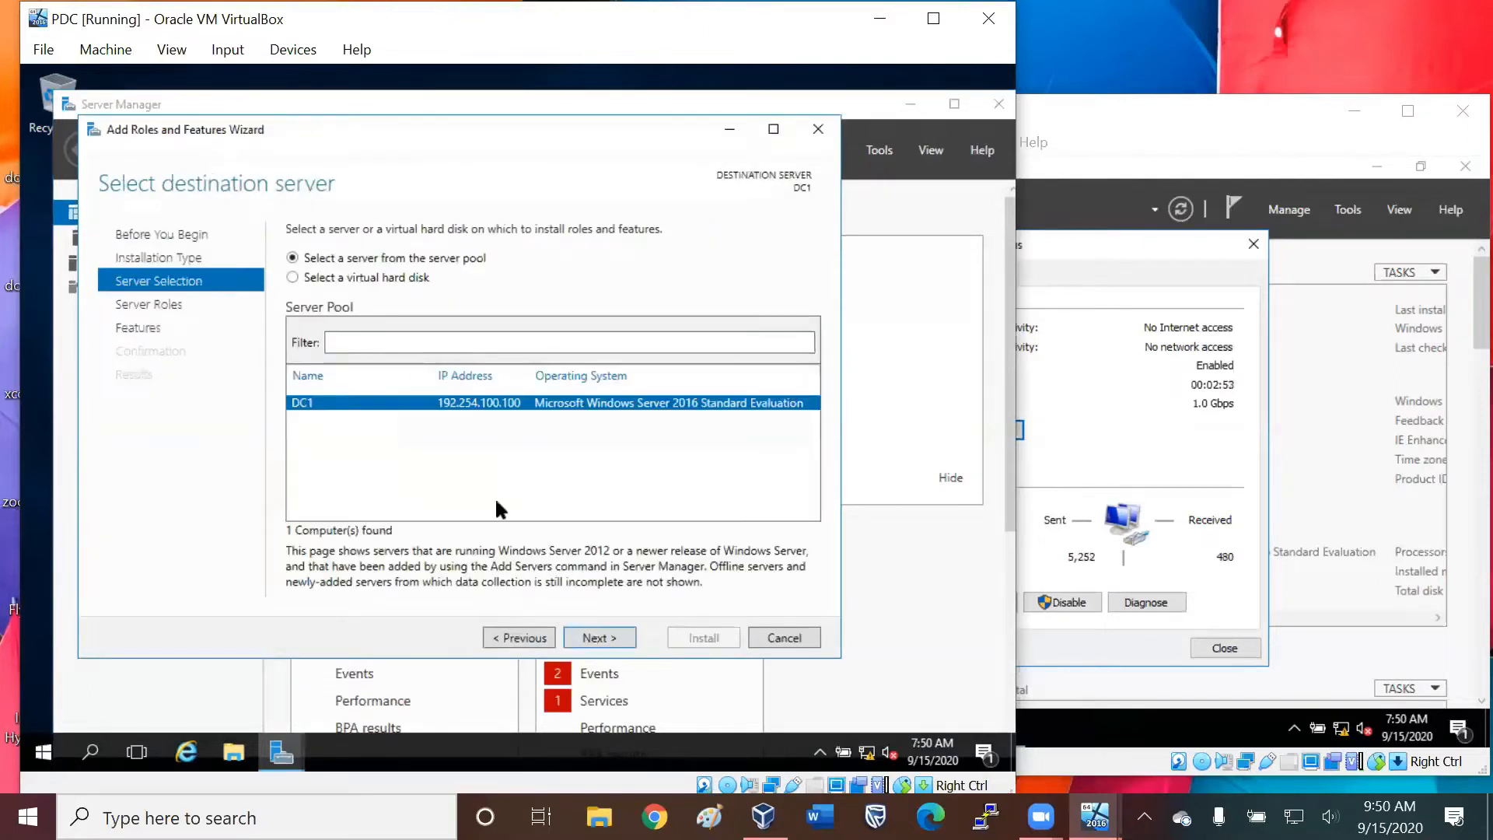
click(597, 636)
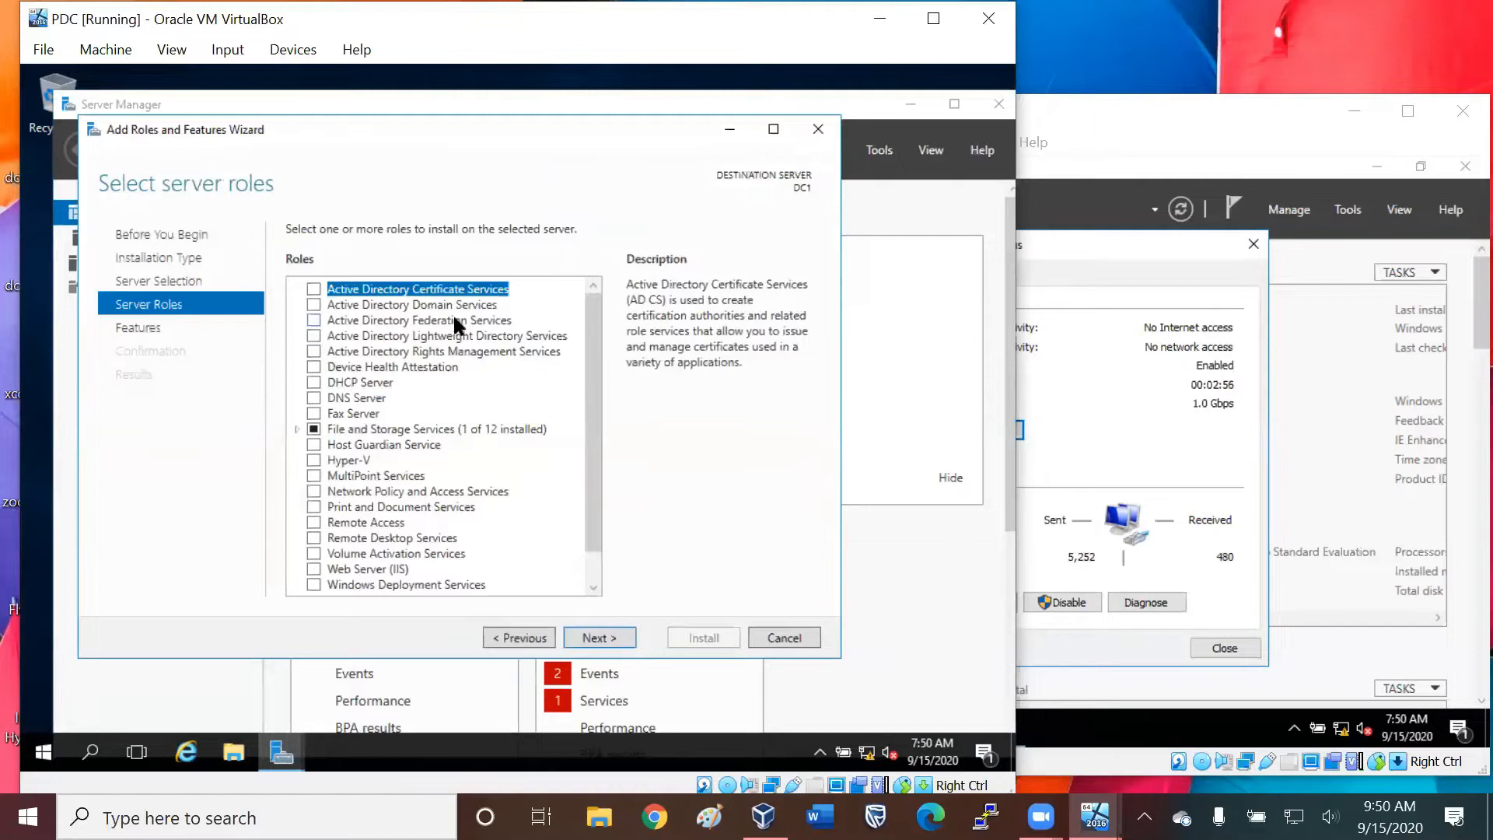
click(313, 320)
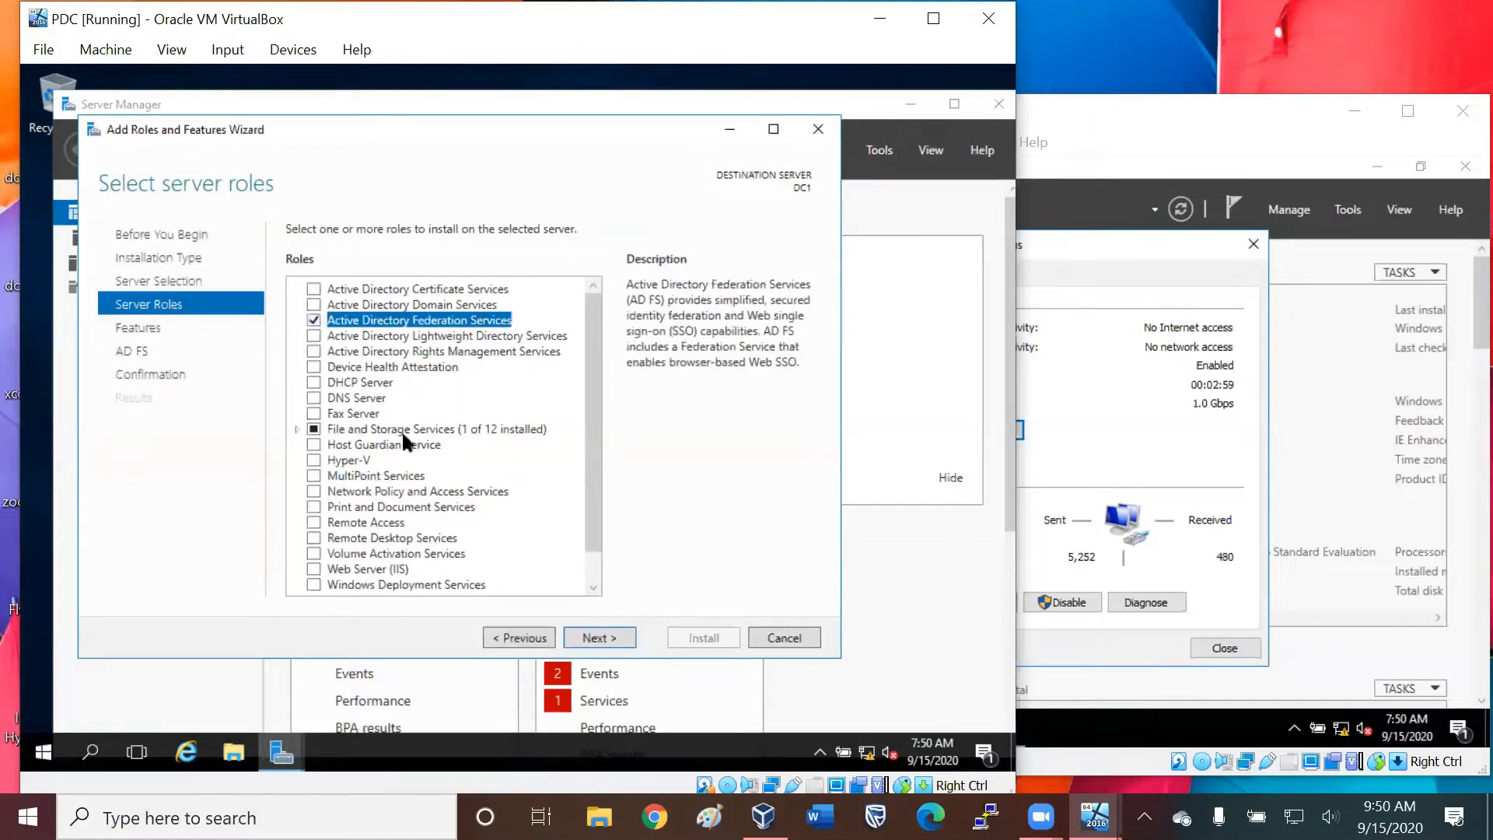
click(596, 639)
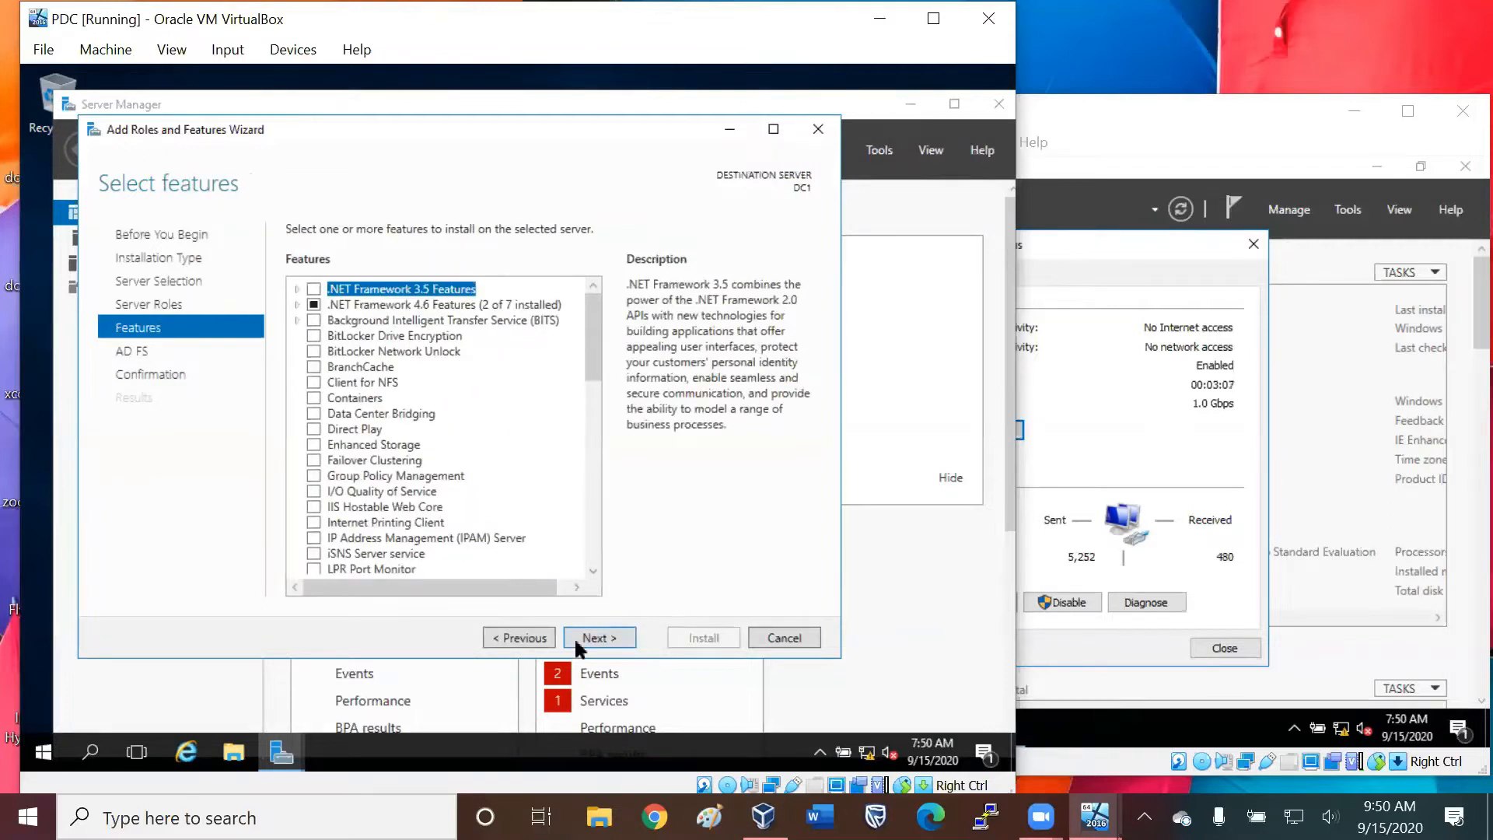
click(532, 636)
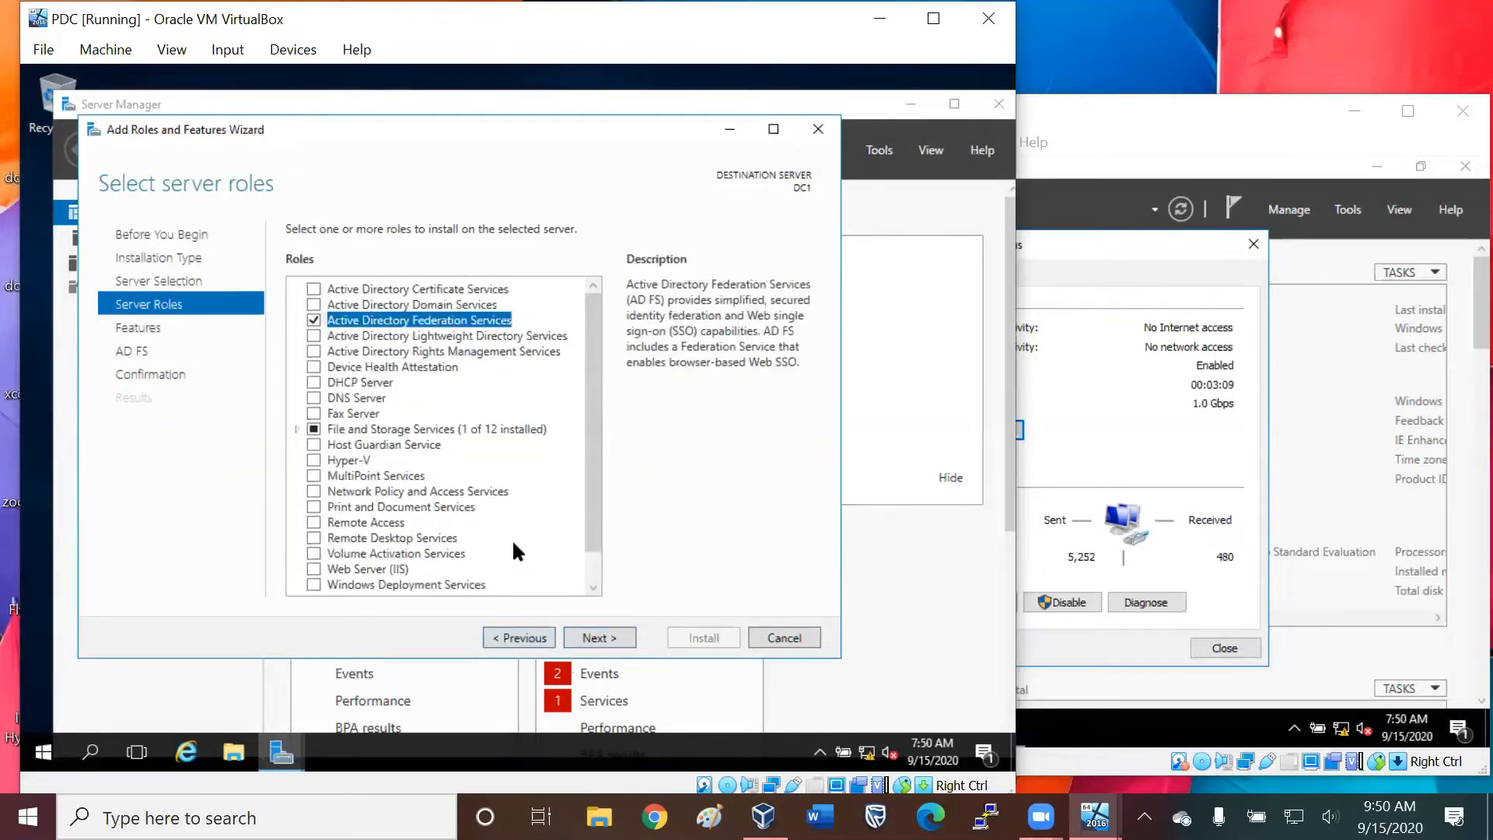
click(314, 320)
Select the Active Directory Domain Services, DHCP Server and DNS Server roles for DC1, including the features they require.
click(312, 302)
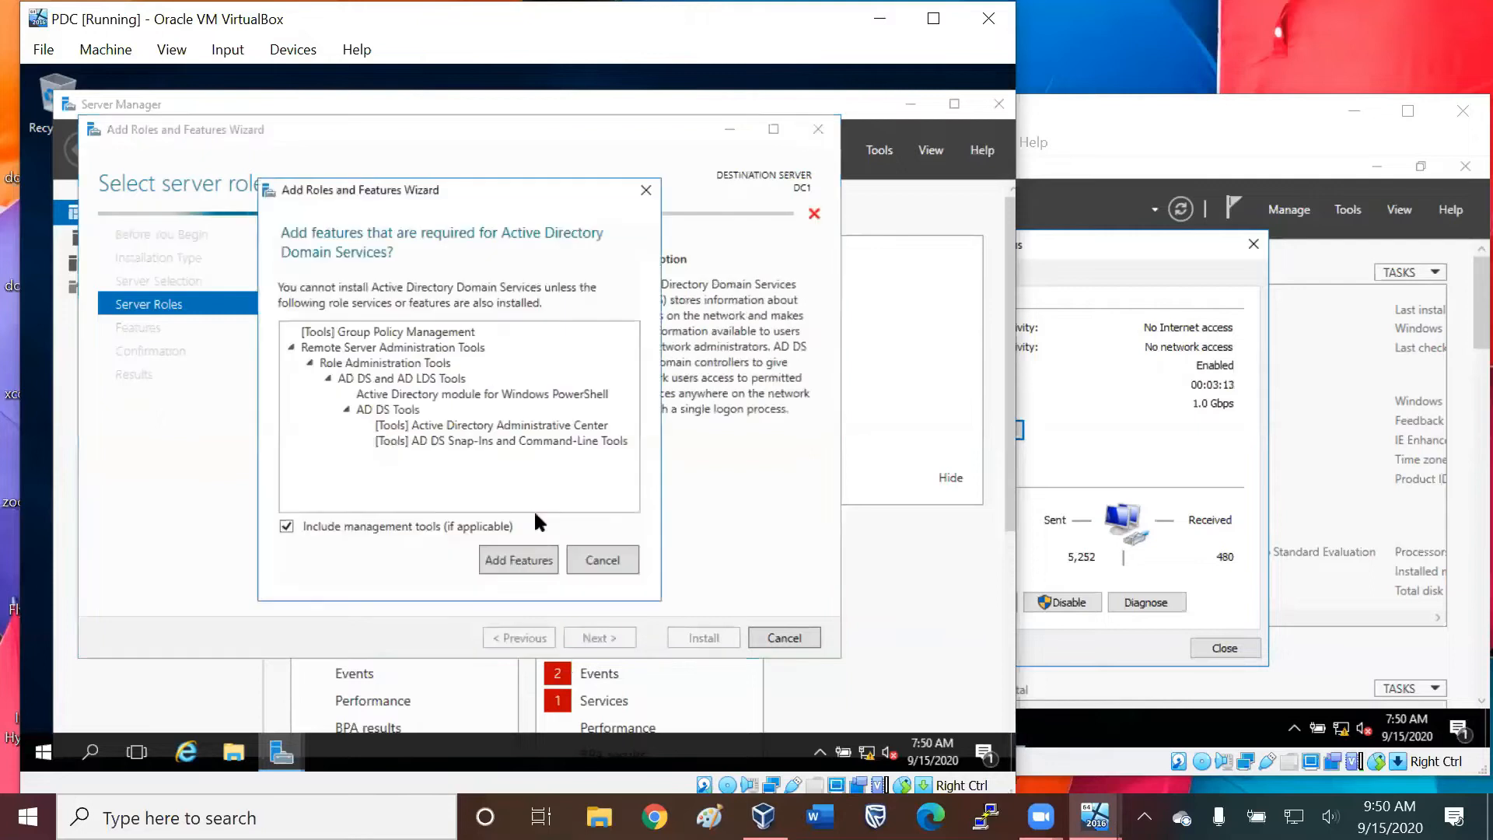
click(527, 557)
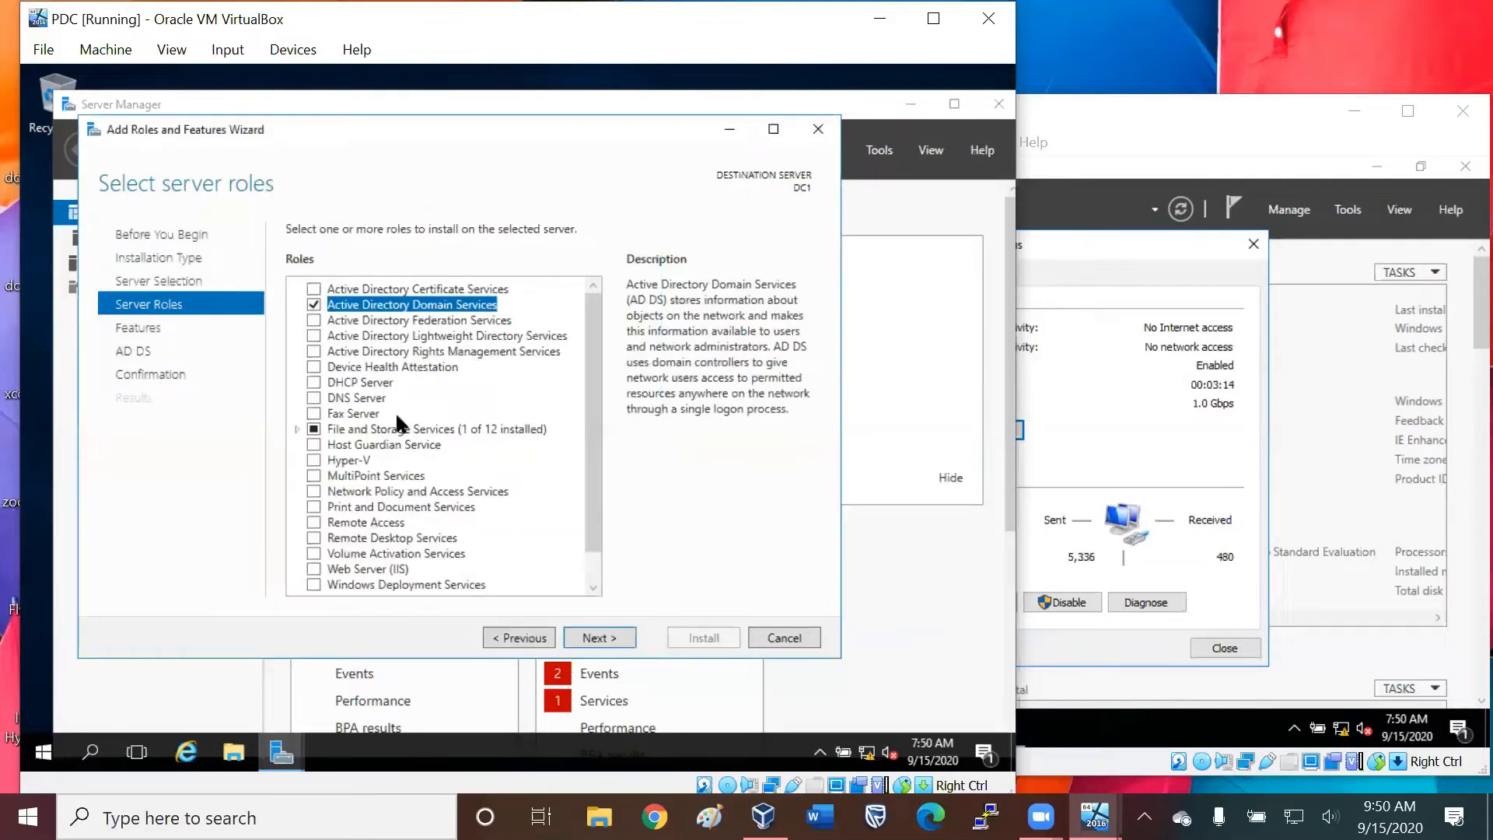
click(314, 377)
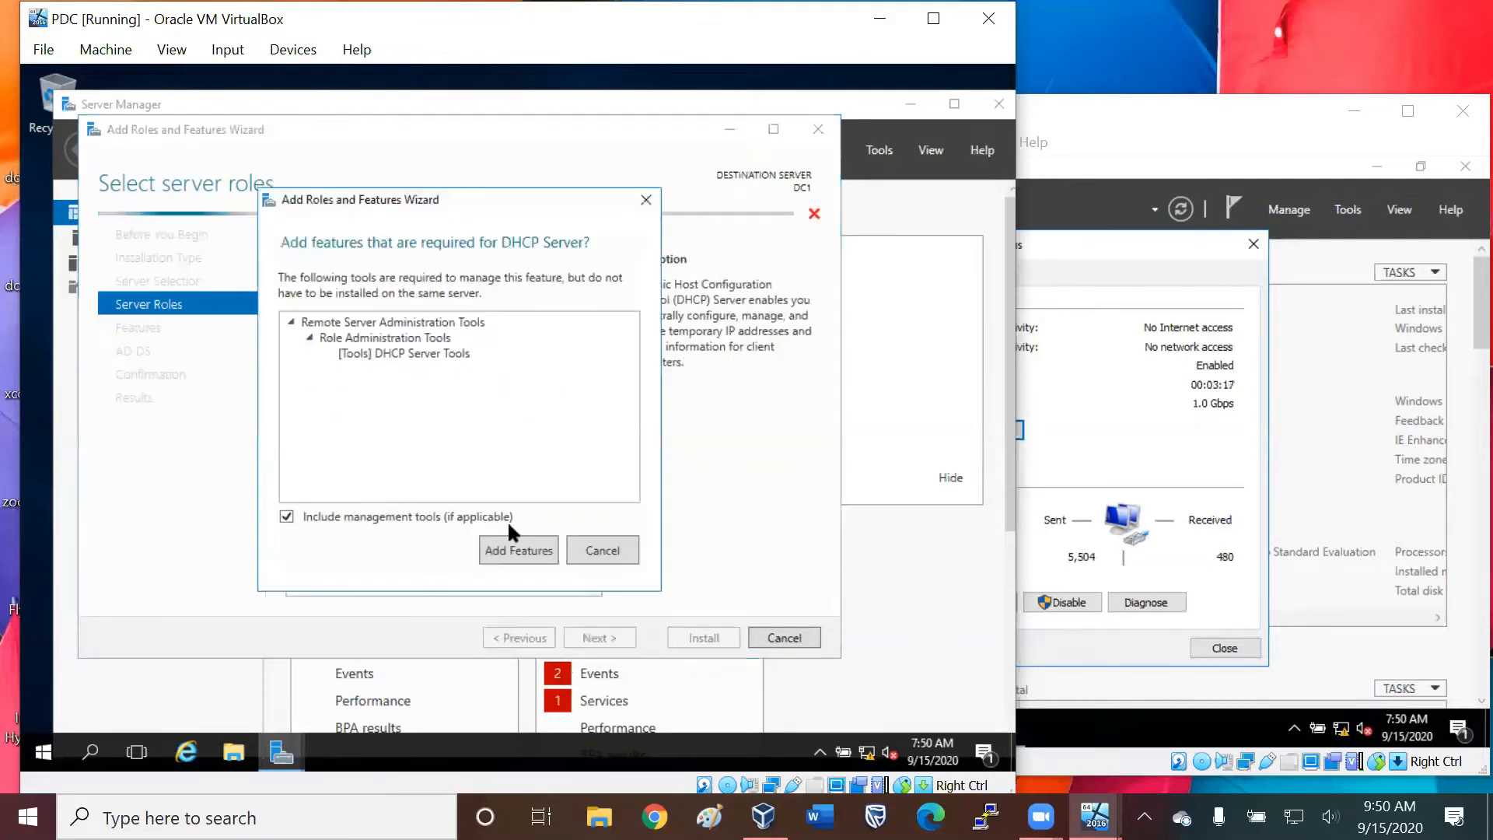
click(516, 549)
click(314, 397)
click(495, 546)
Keep the default features and role settings and start installing the selected roles on DC1.
click(617, 633)
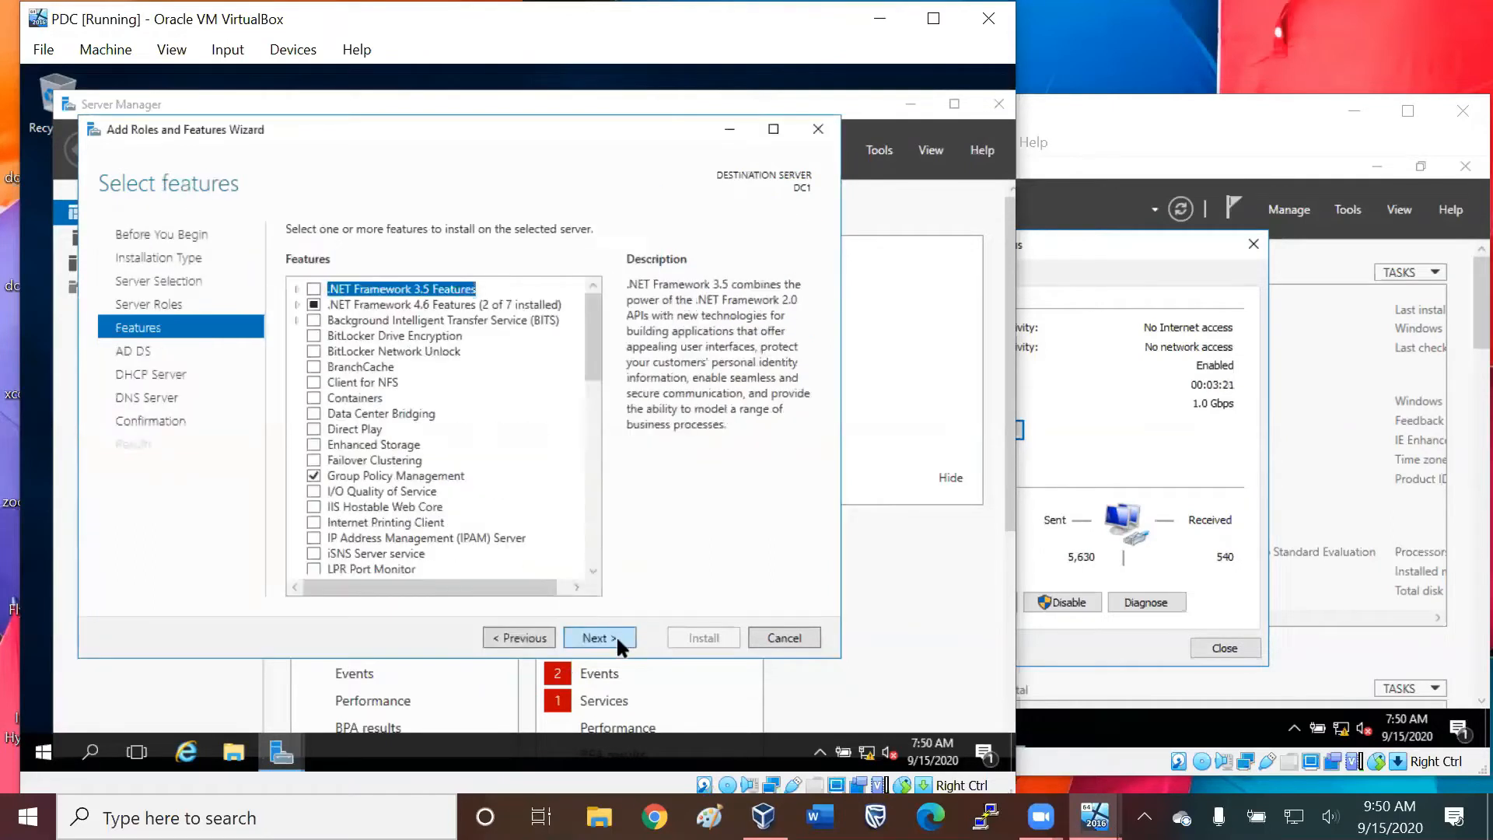
click(616, 635)
click(616, 635)
click(616, 635)
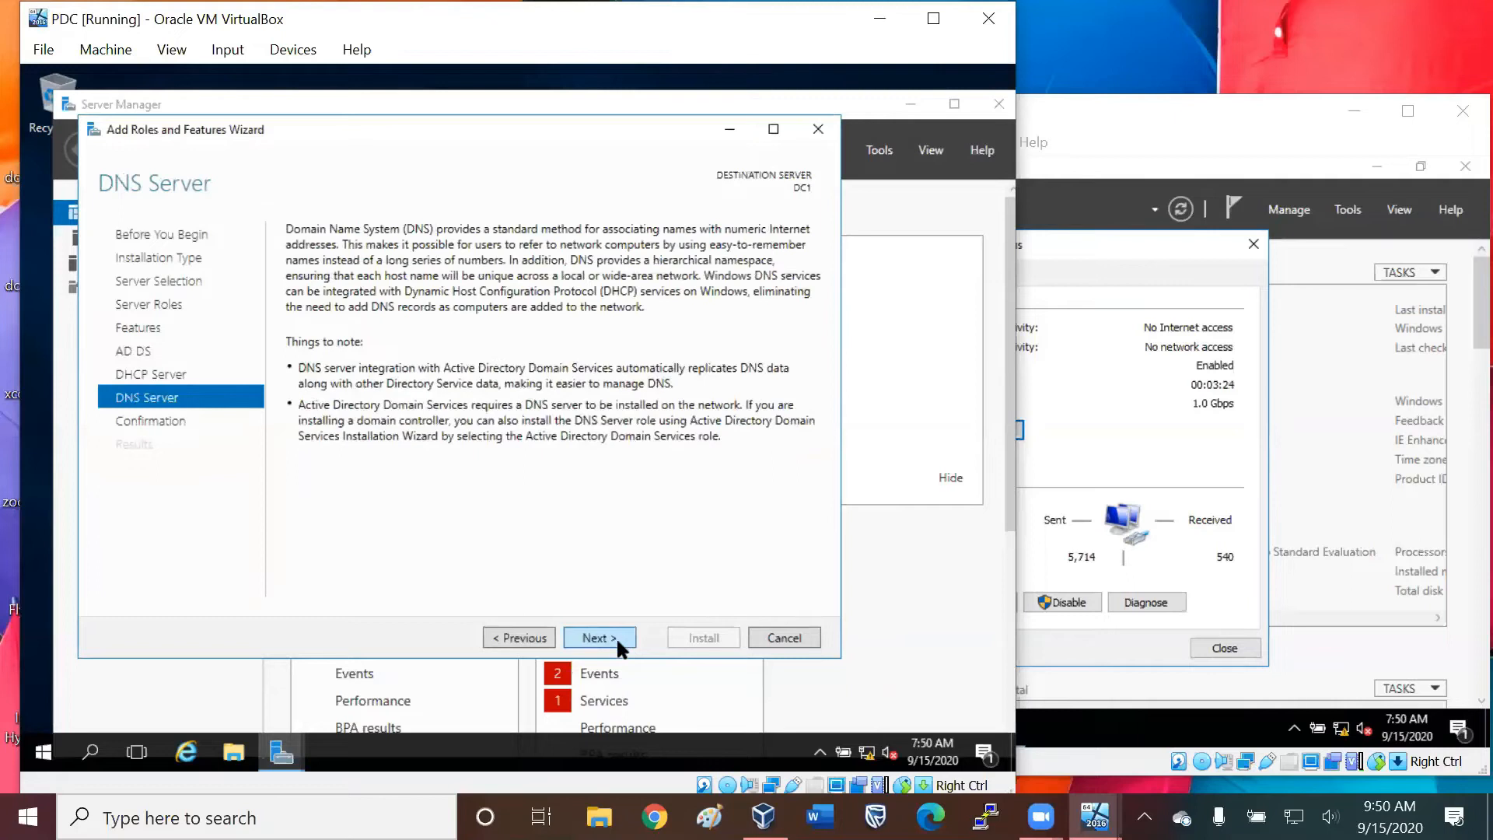
click(616, 636)
click(715, 637)
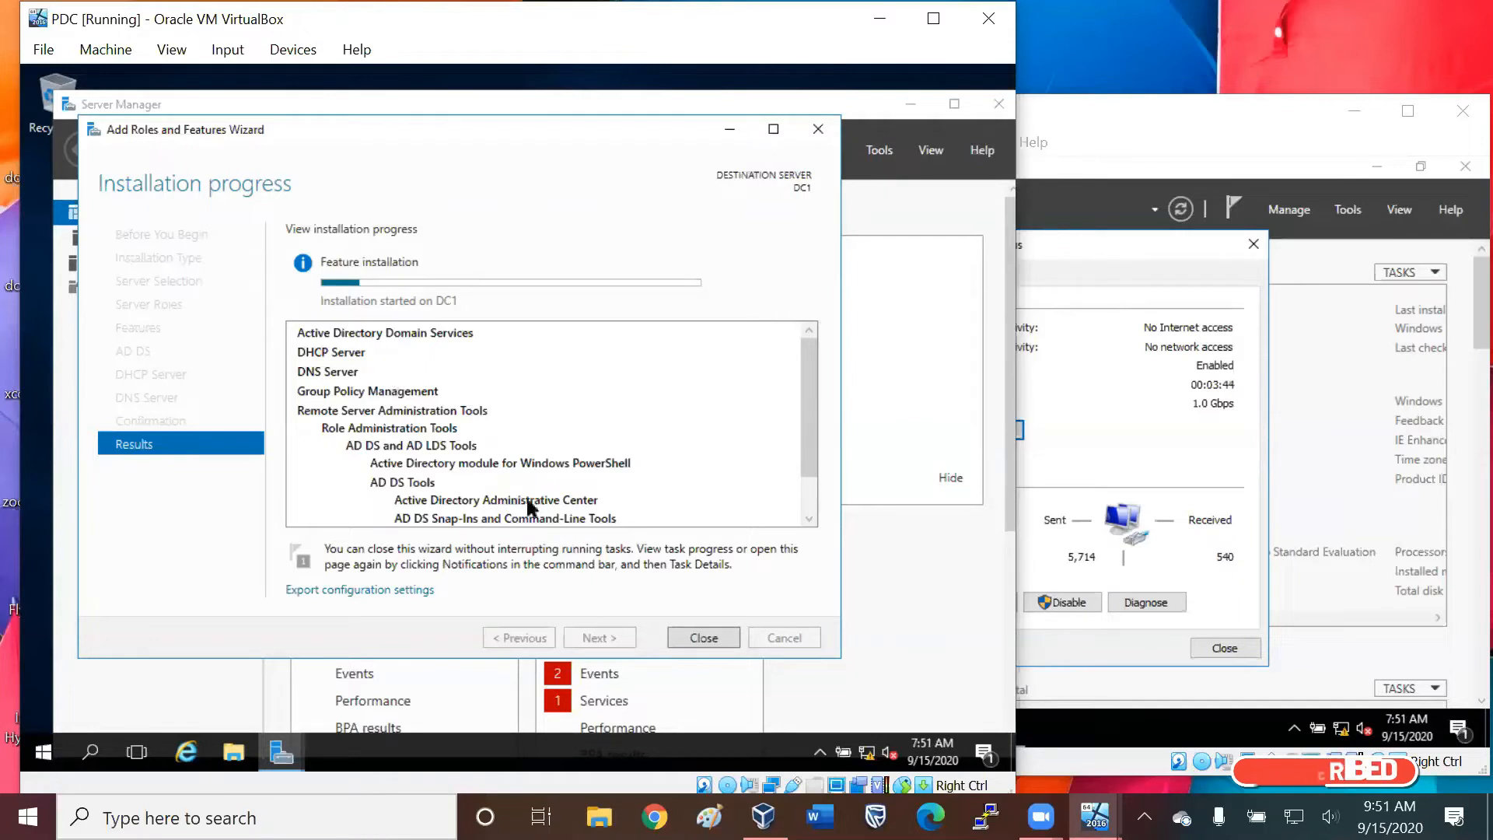
Close Ethernet Status on SCD and the Add Roles and Features Wizard on PDC.
click(1133, 107)
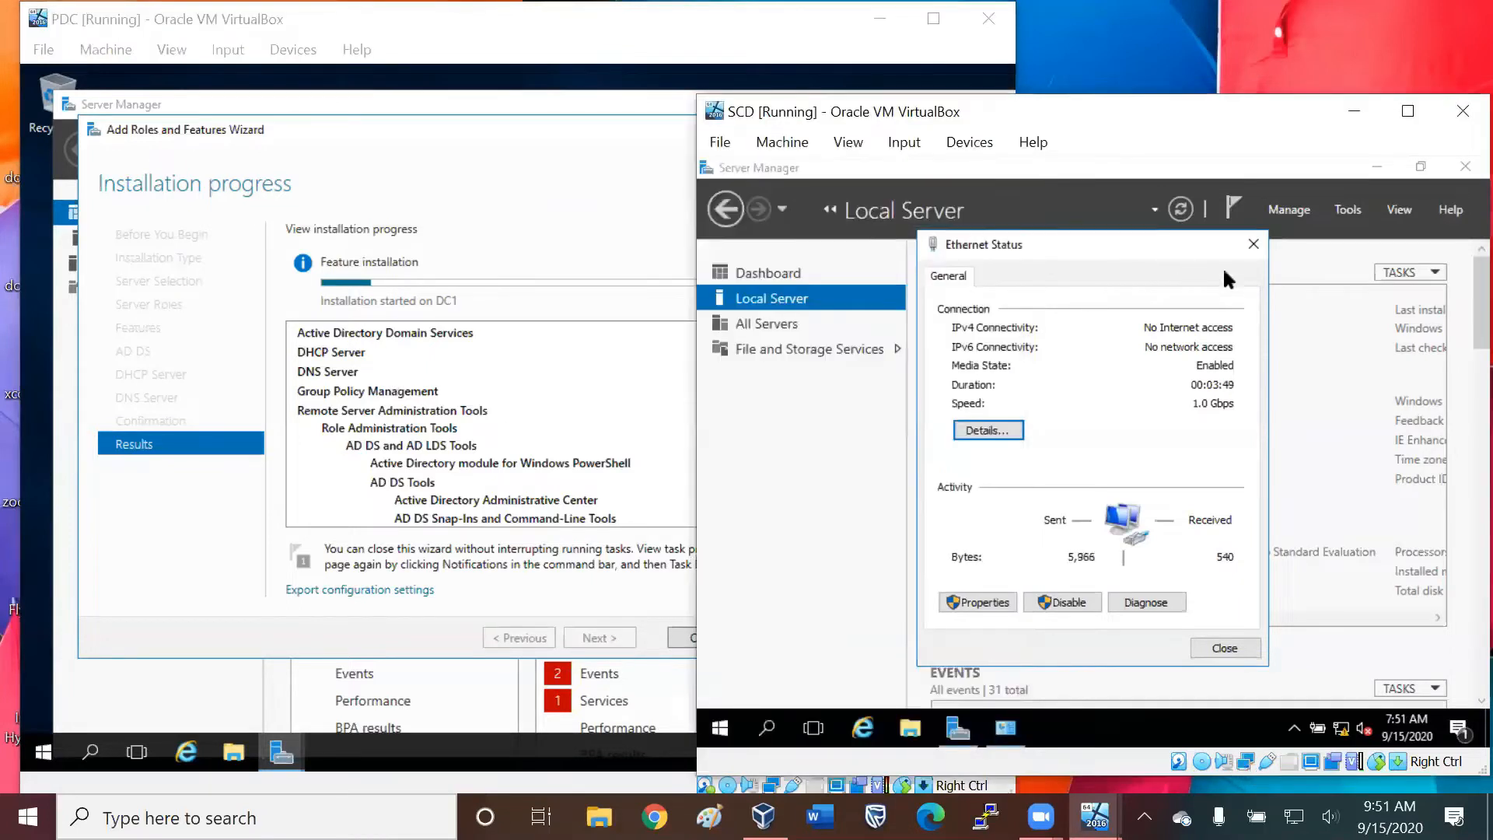
click(1253, 243)
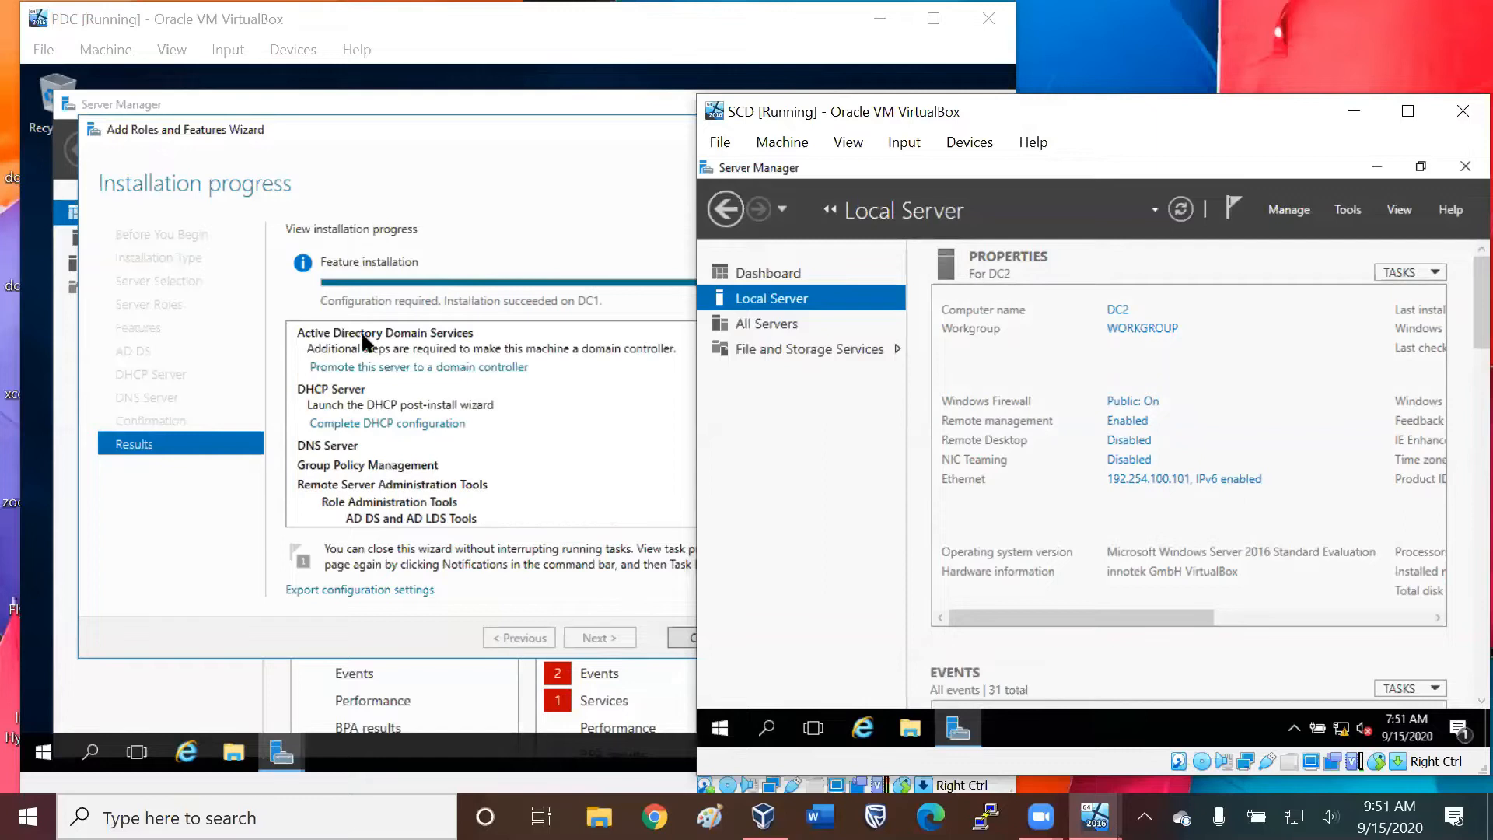
click(563, 213)
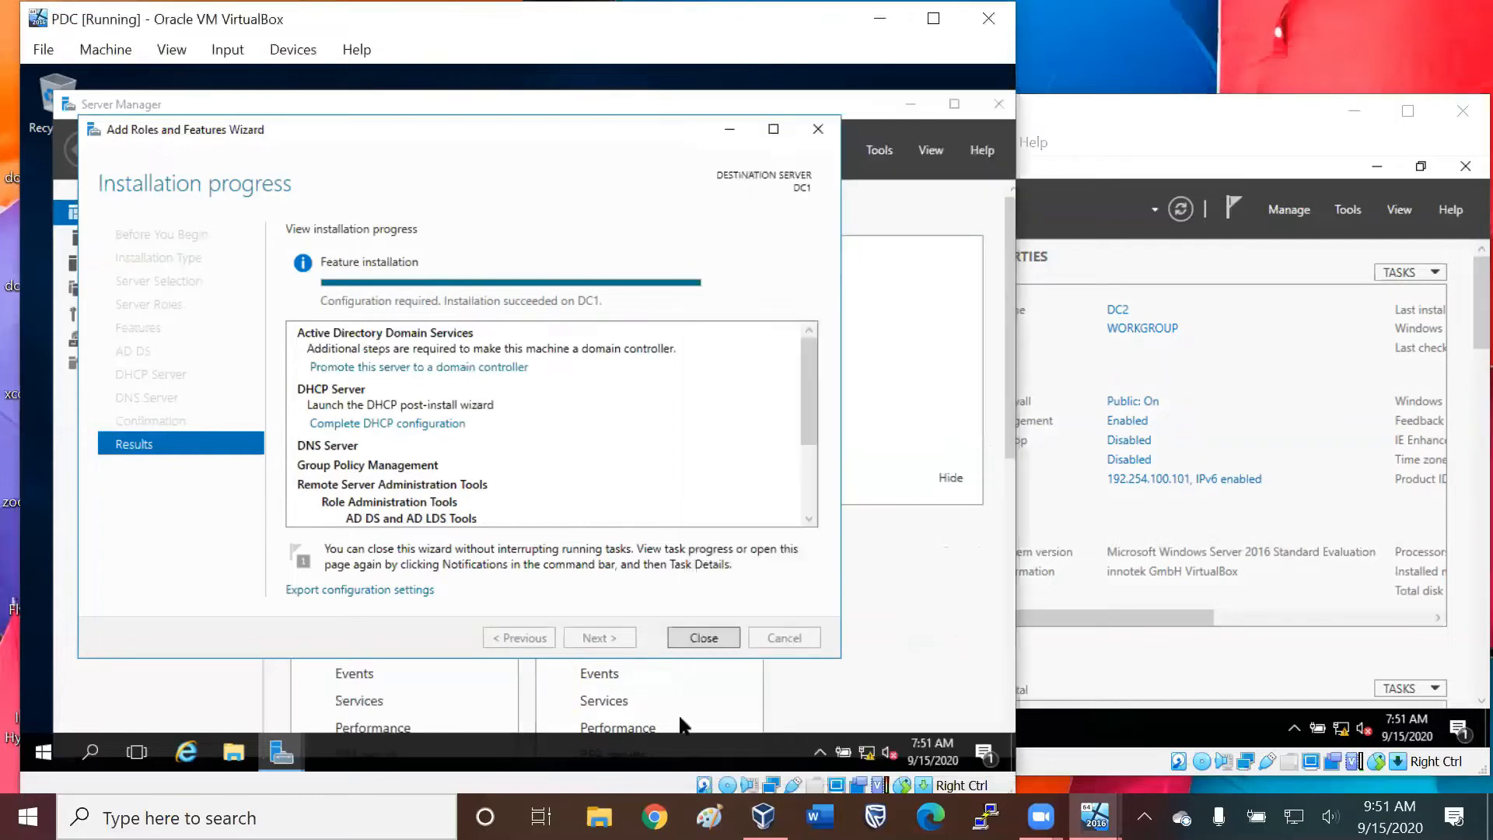
click(700, 632)
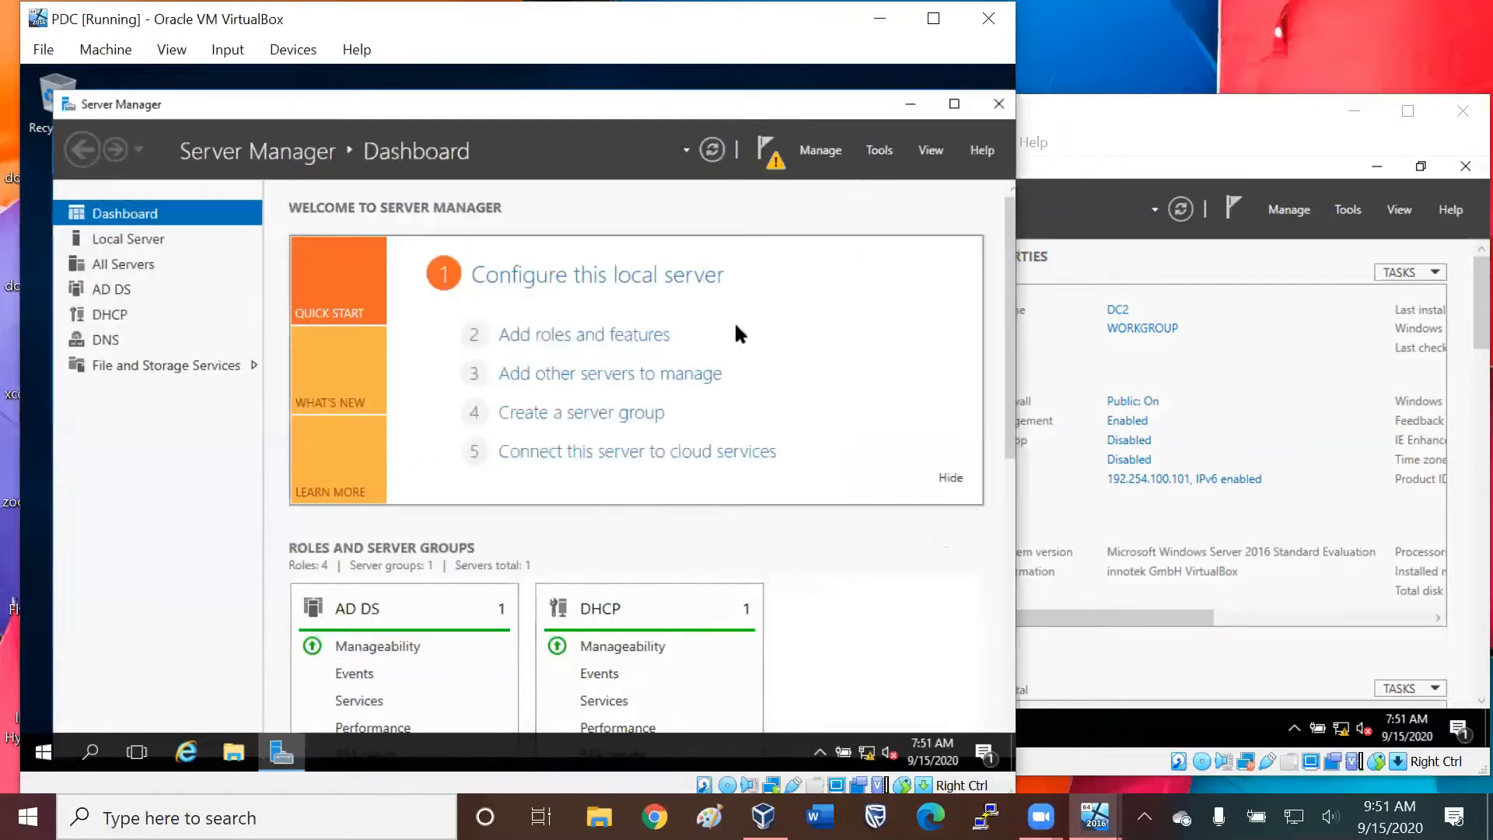
Complete the DHCP post-install configuration on DC1 by committing the creation of its security groups.
click(765, 151)
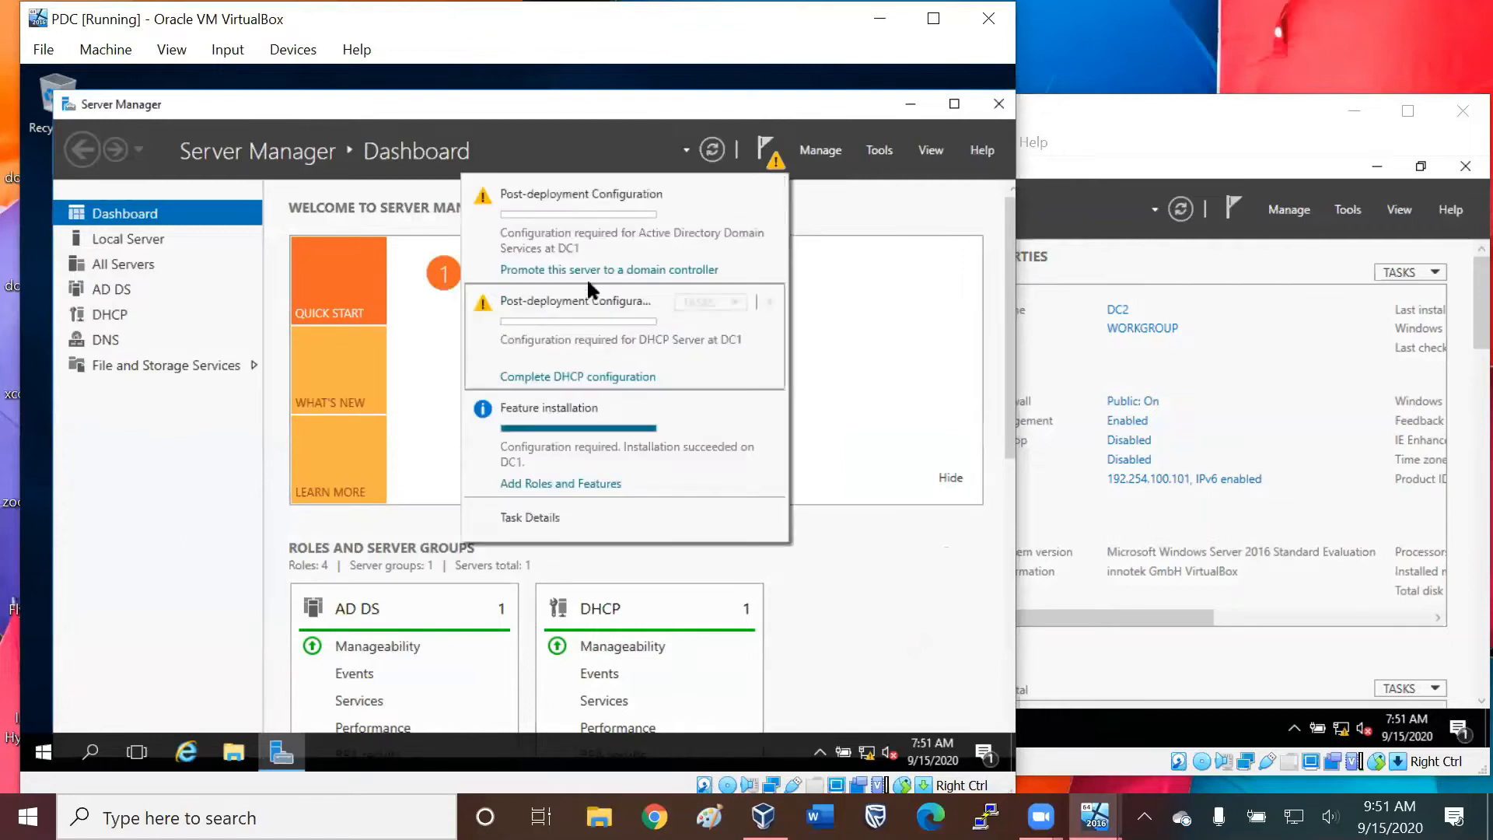
click(597, 378)
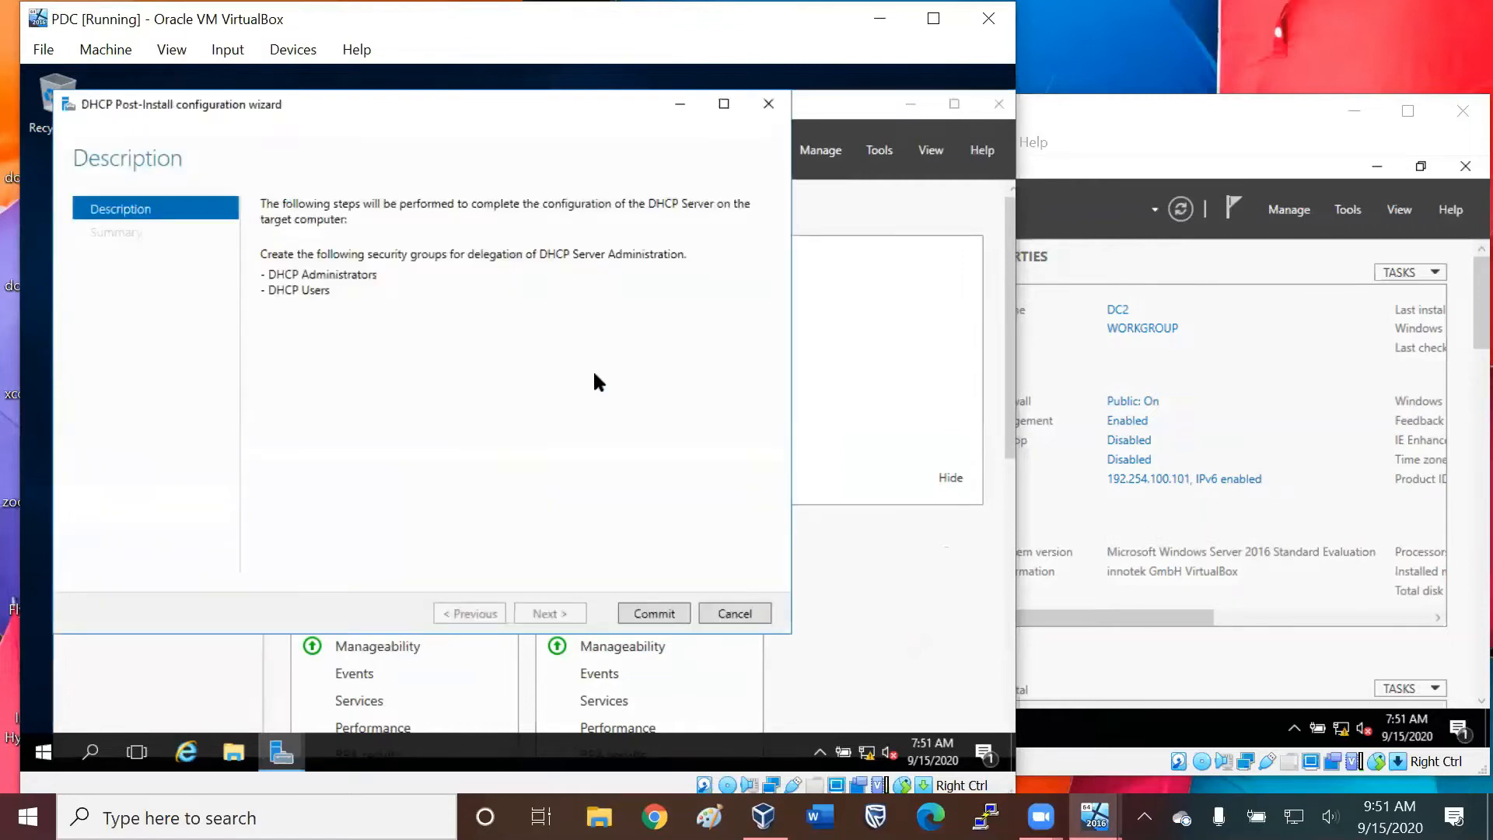
click(643, 613)
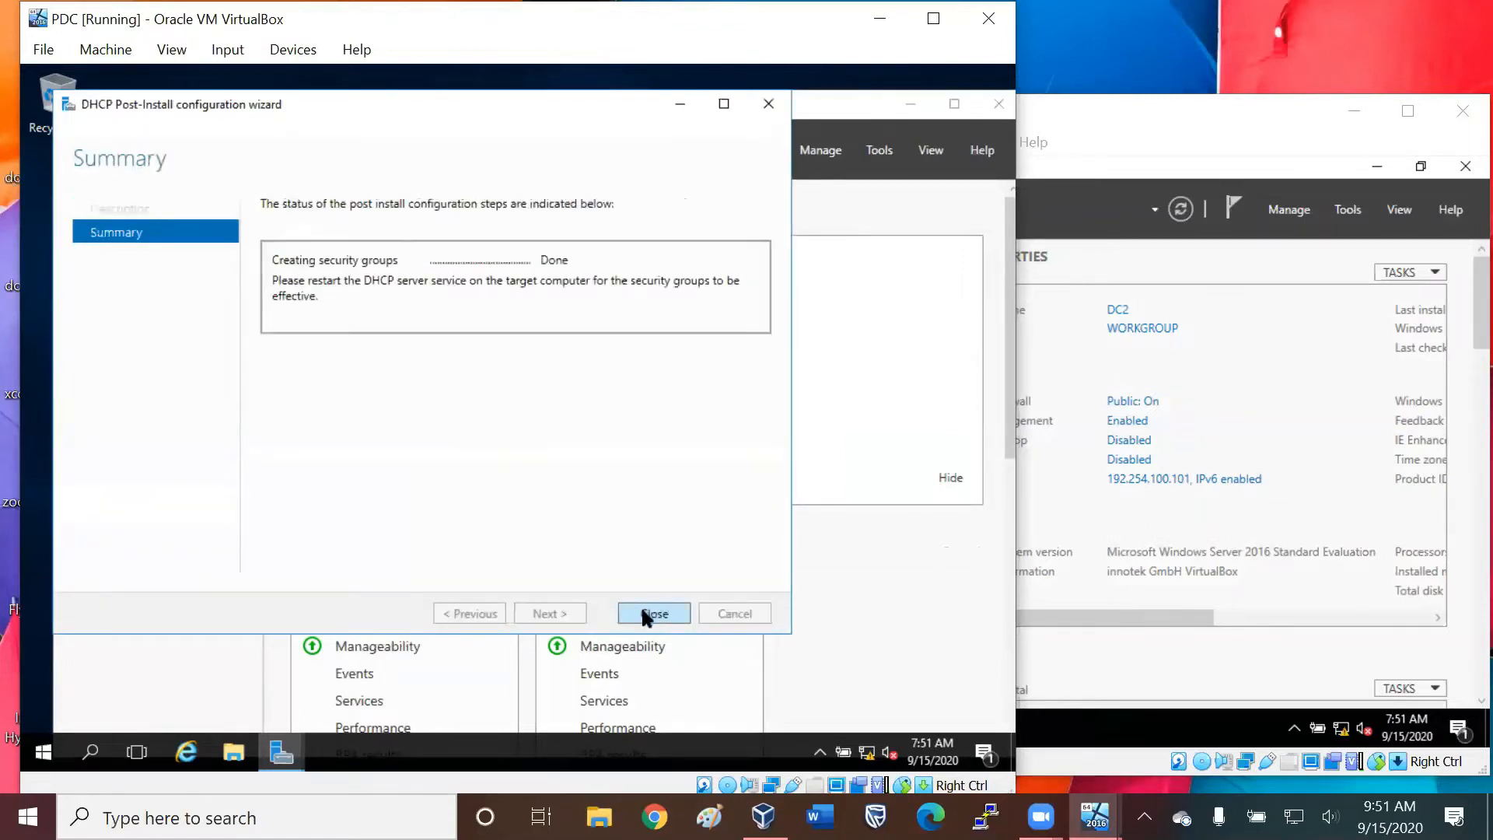
click(643, 613)
Start promoting DC1 to a domain controller and choose to add a new forest.
click(778, 165)
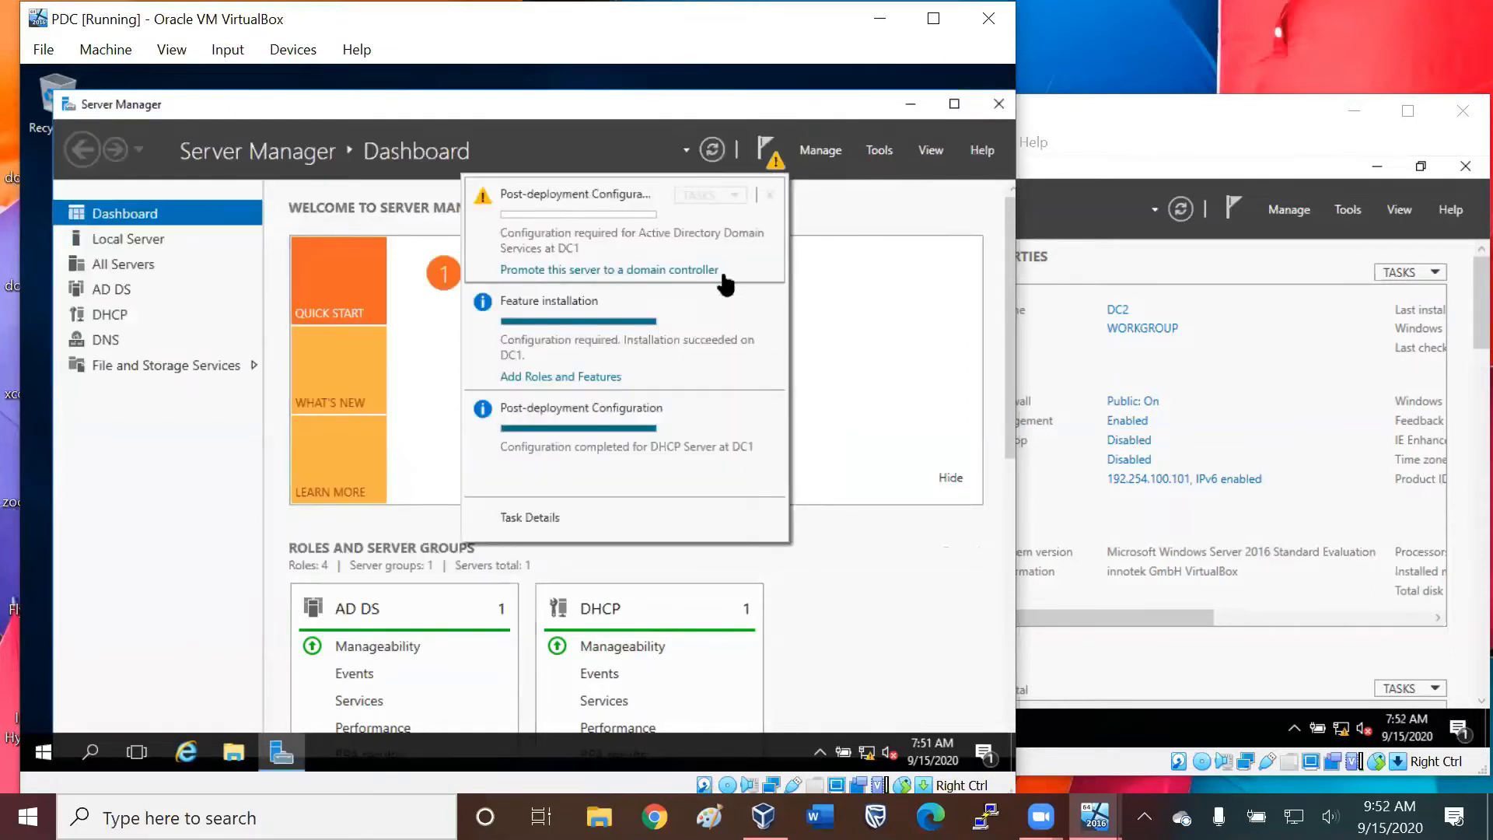
click(597, 270)
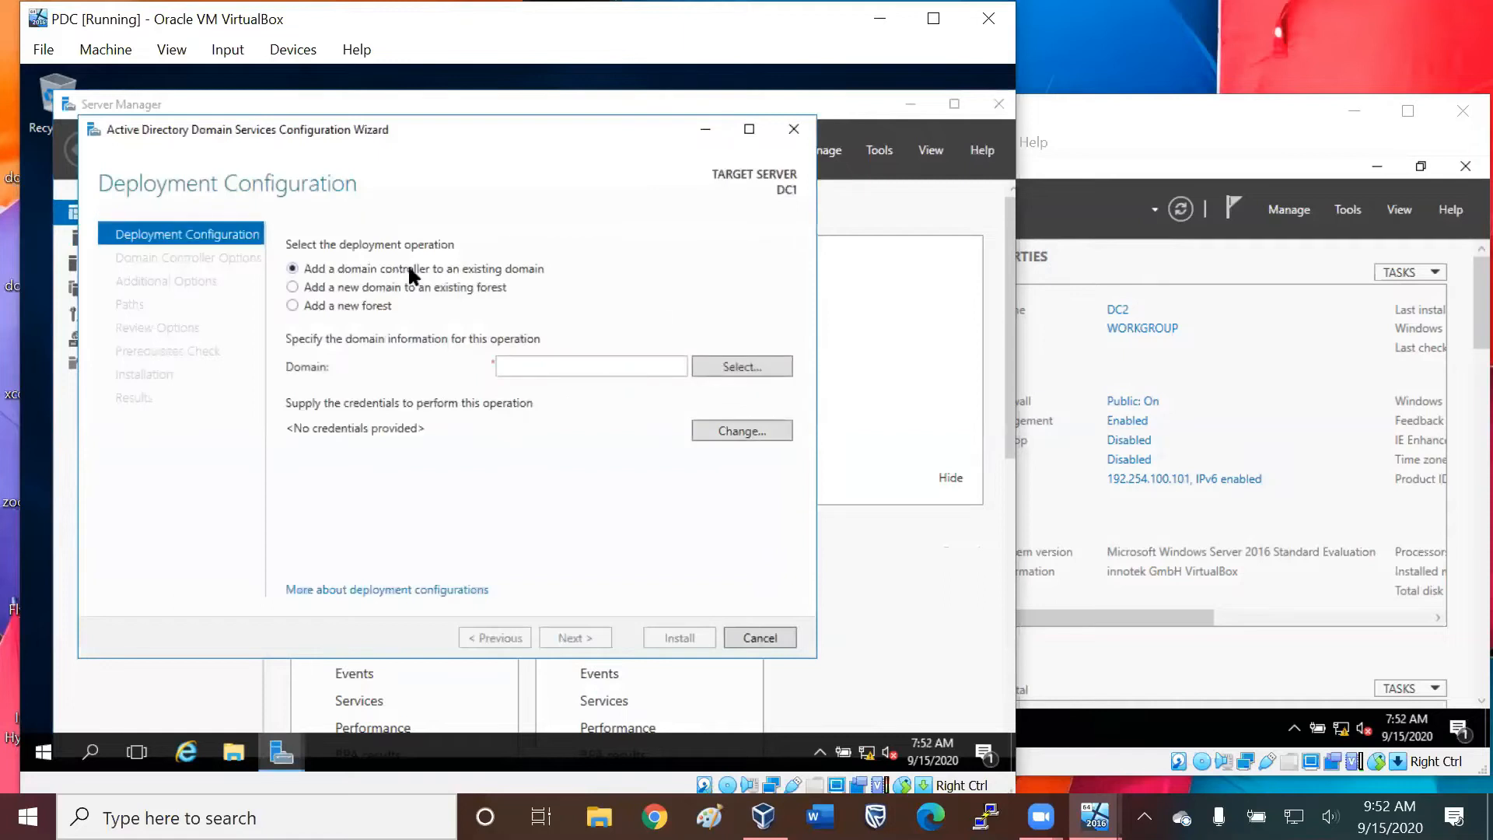
click(375, 313)
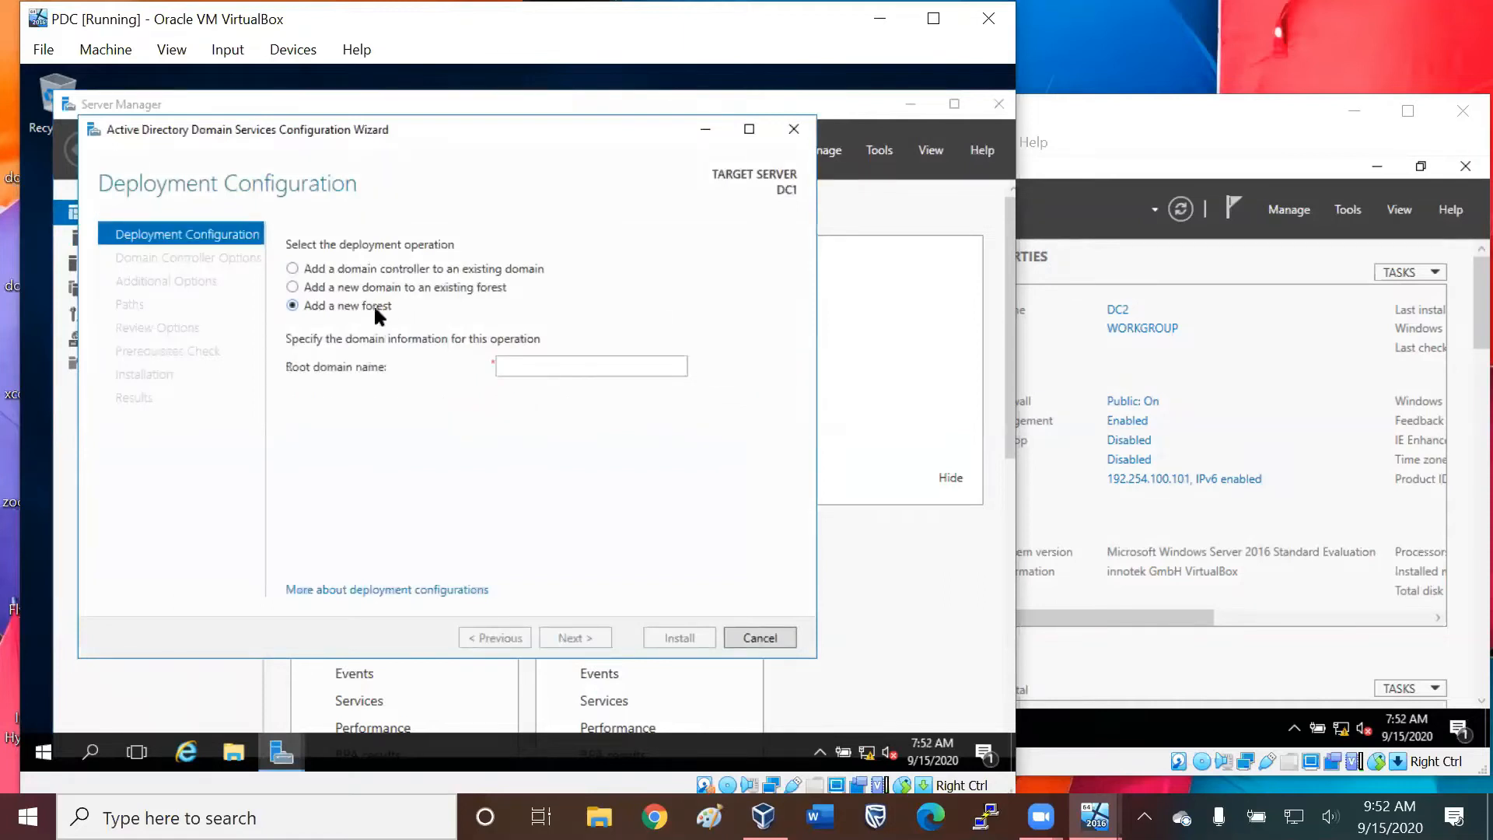
Set the new forest's root domain name to ttcmobile.com and continue to the domain controller options.
click(552, 364)
text(tt)
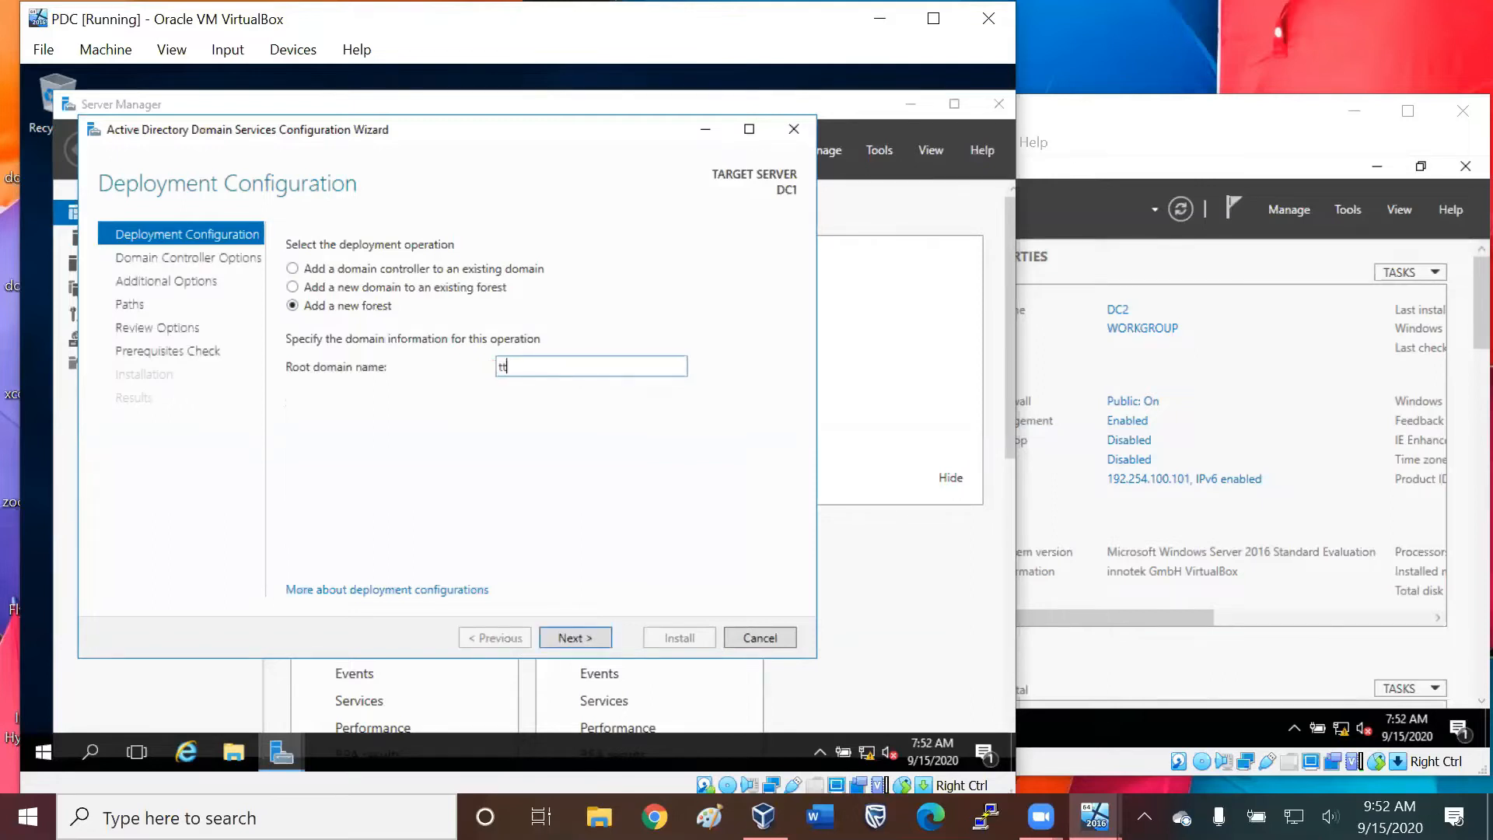
key(BackSpace)
key(BackSpace)
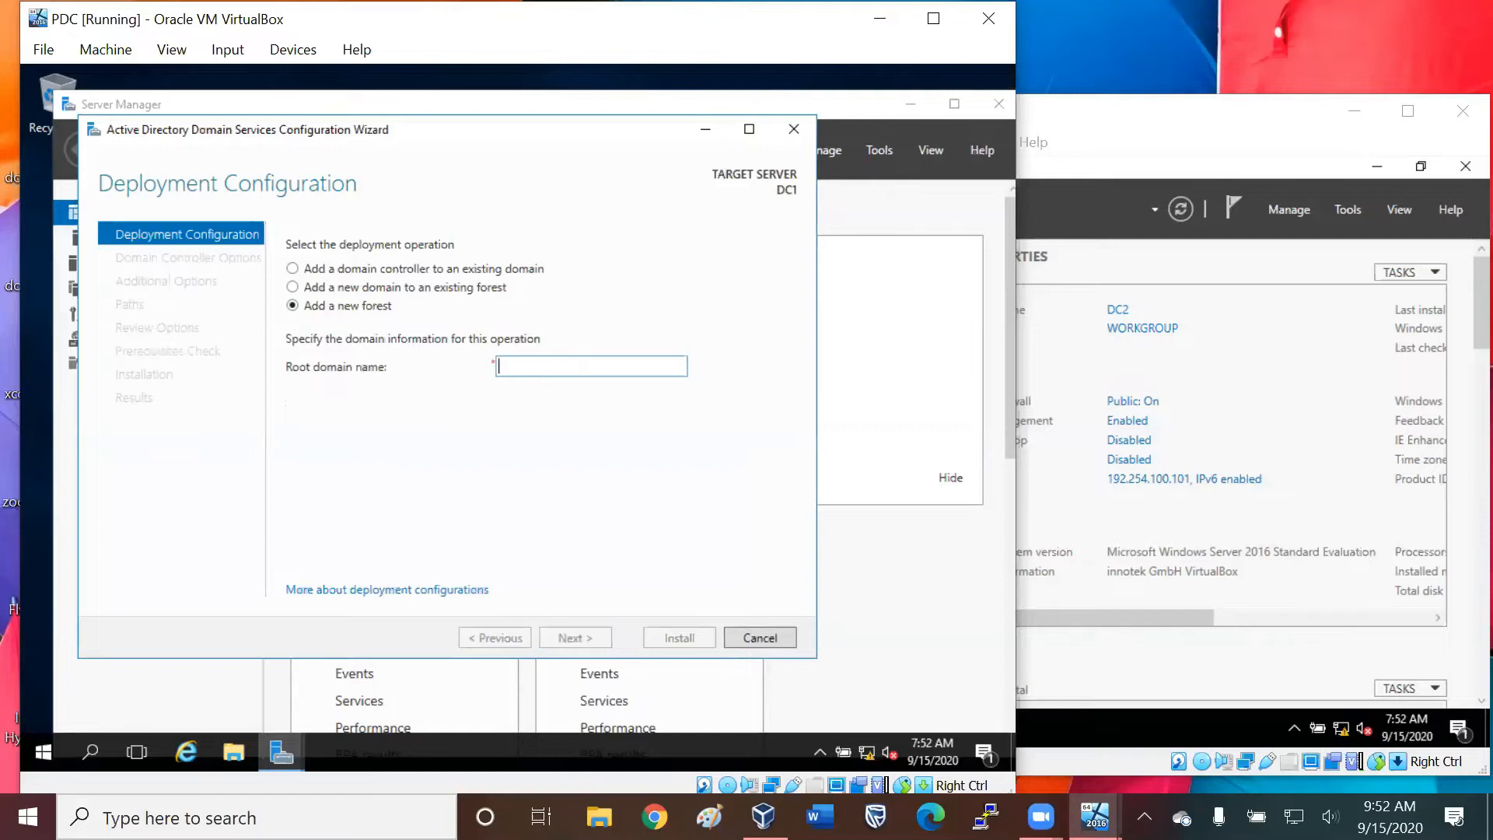
text(t)
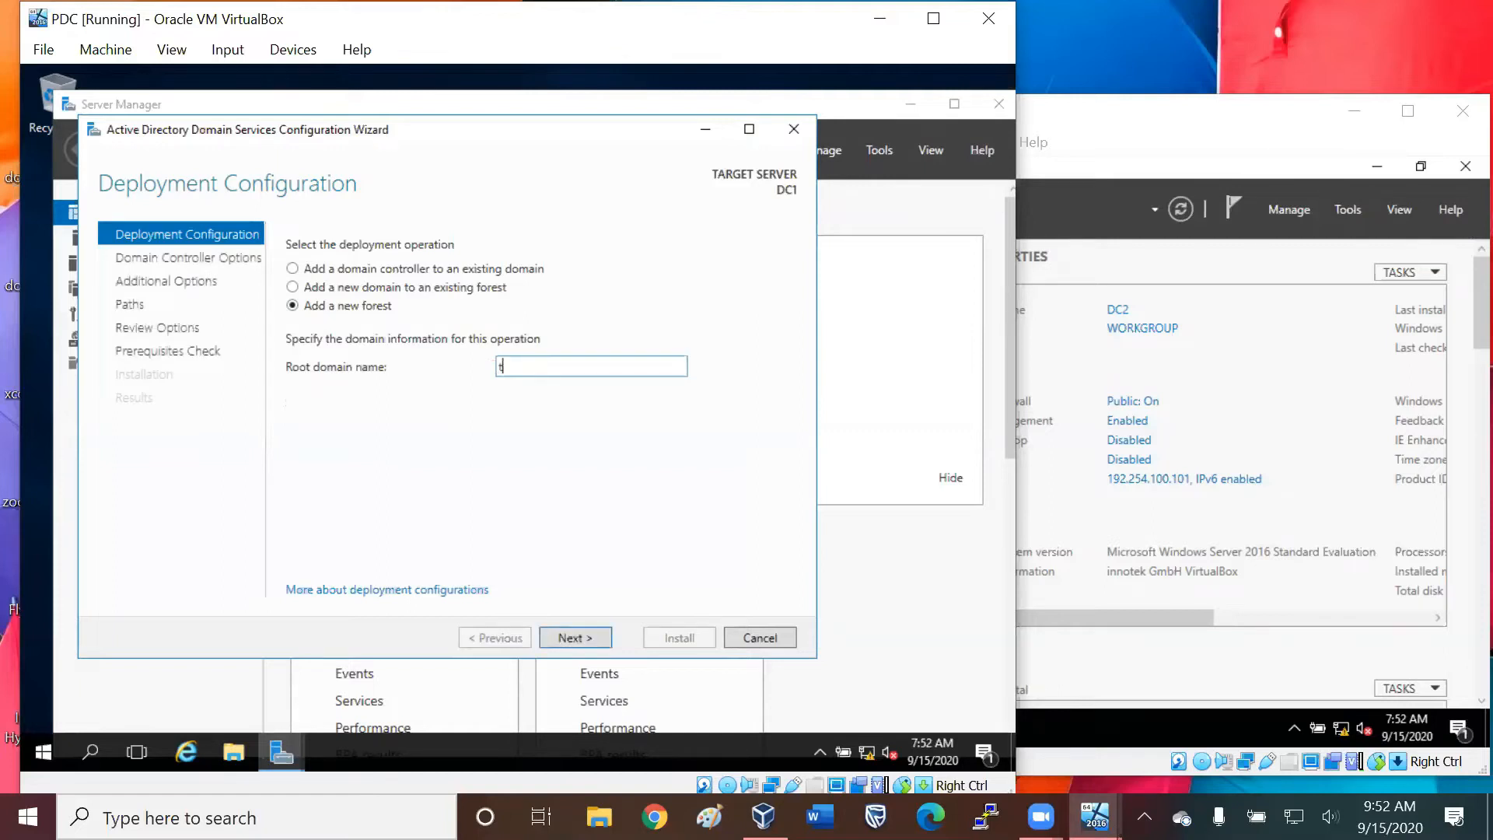
key(BackSpace)
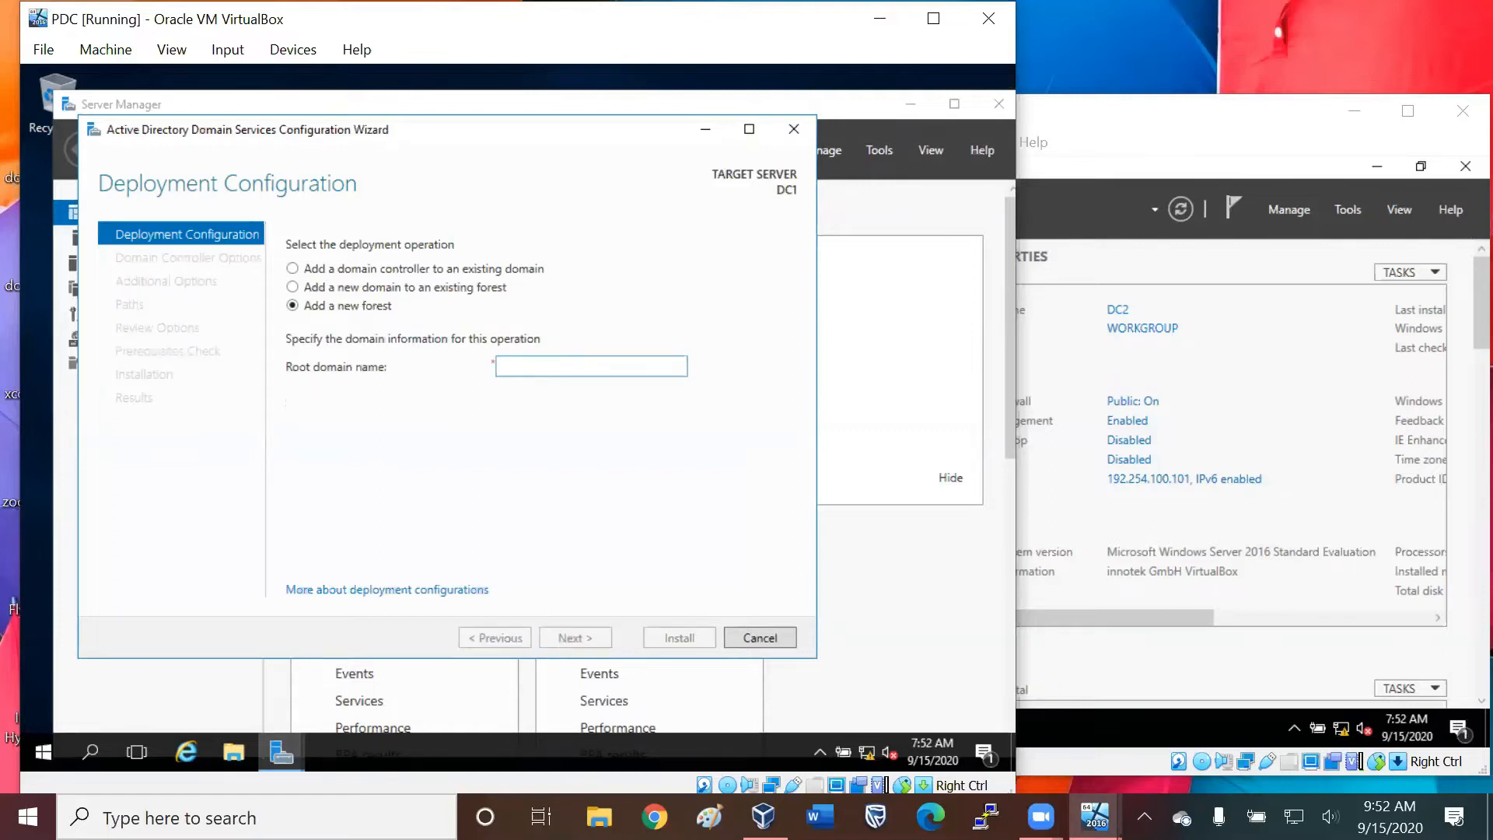
text(ttcmobi)
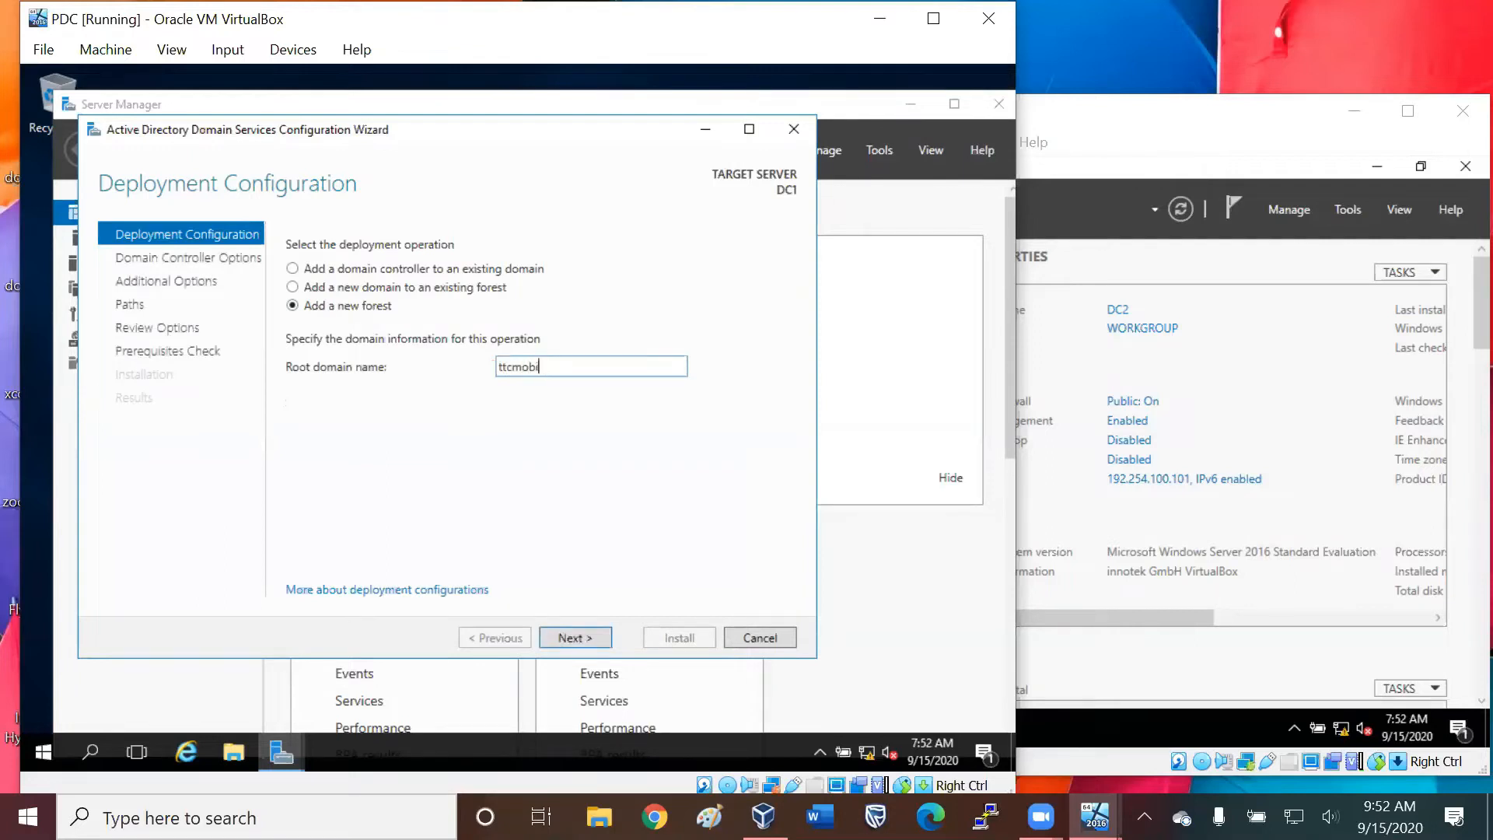
key(BackSpace)
key(BackSpace)
key(BackSpace)
key(BackSpace)
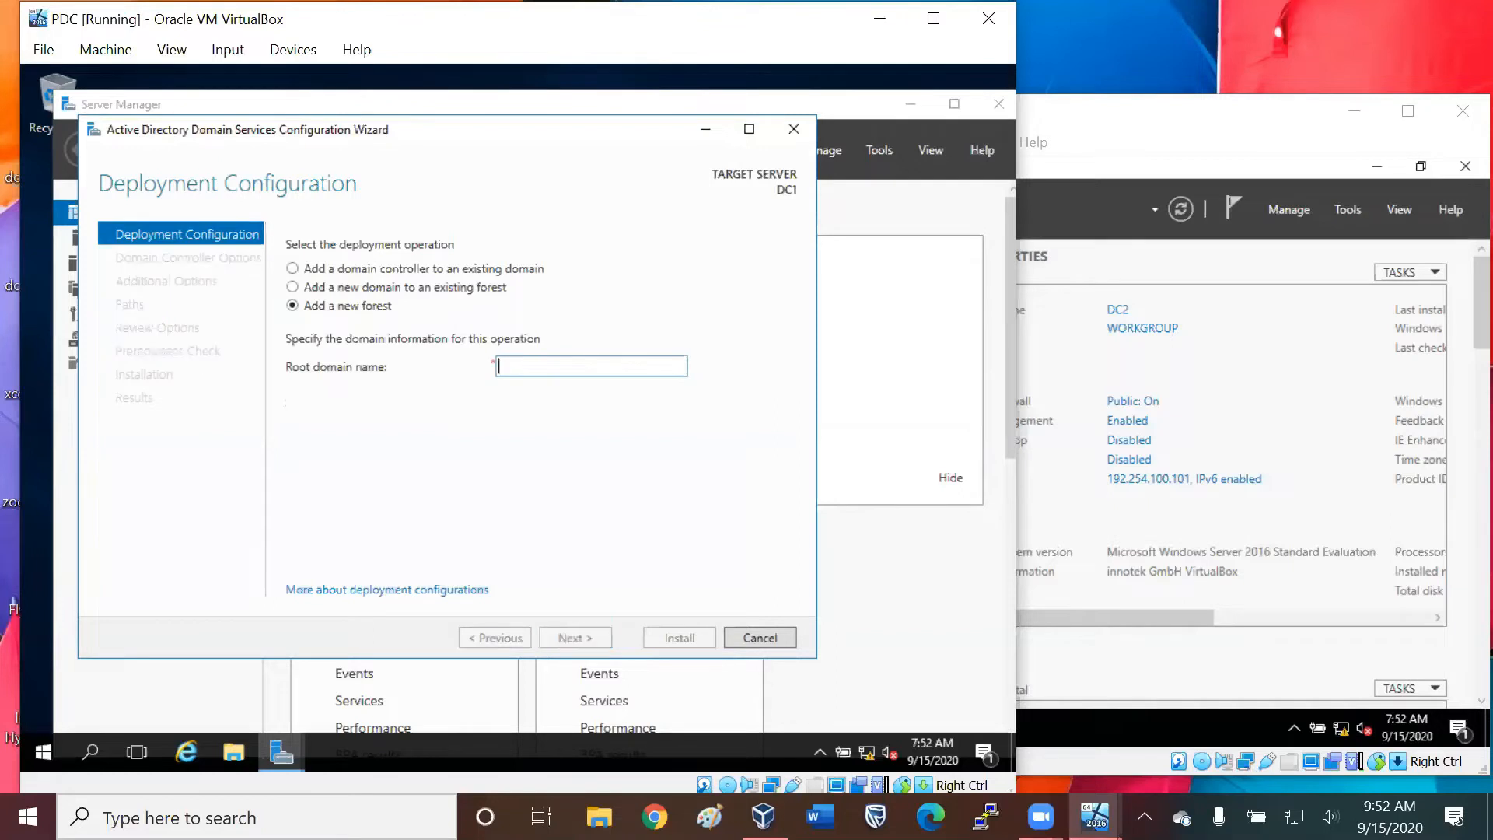
text(ttcmobile.com)
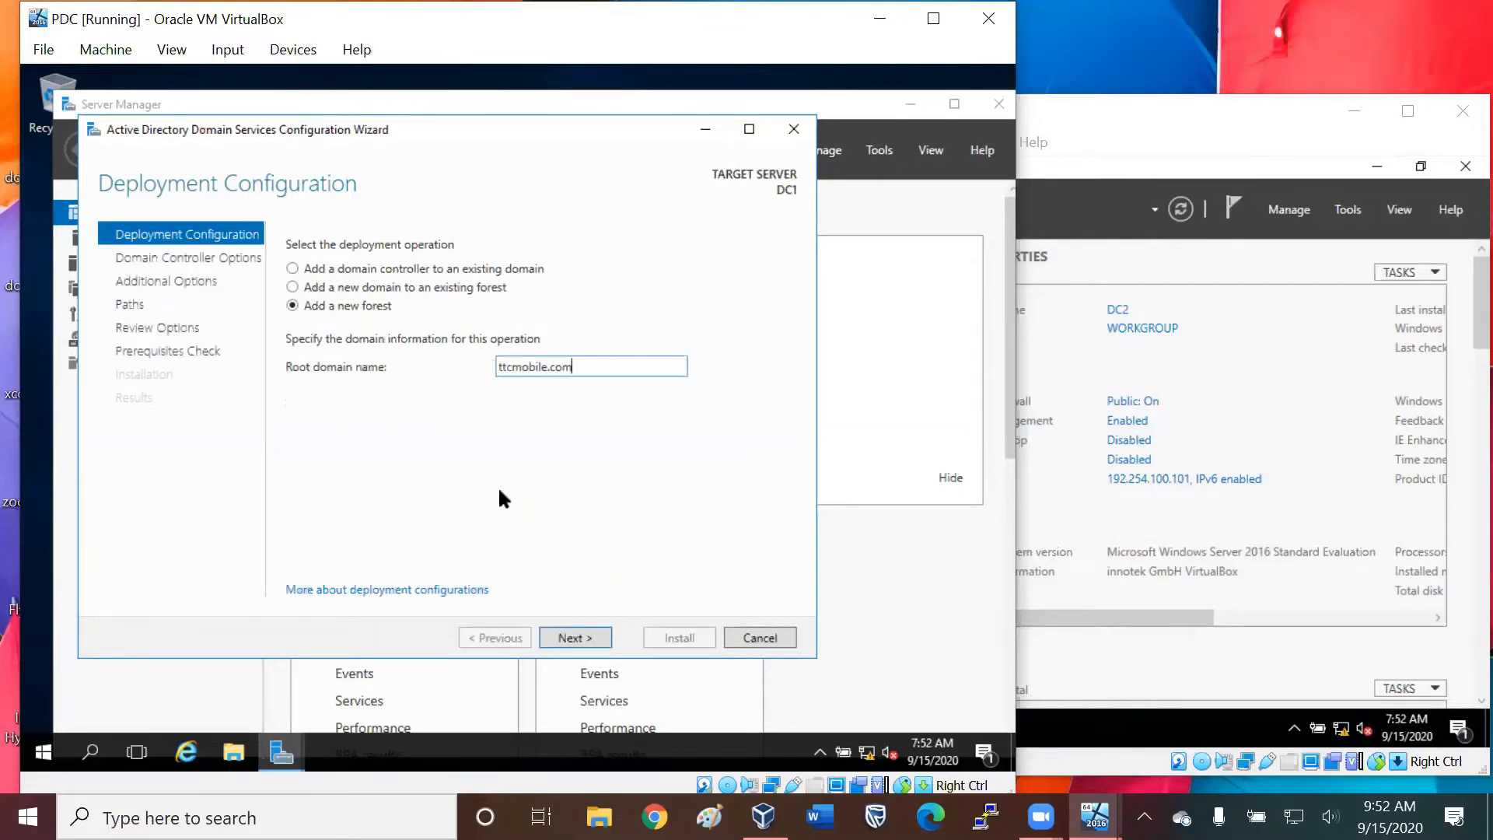
click(569, 636)
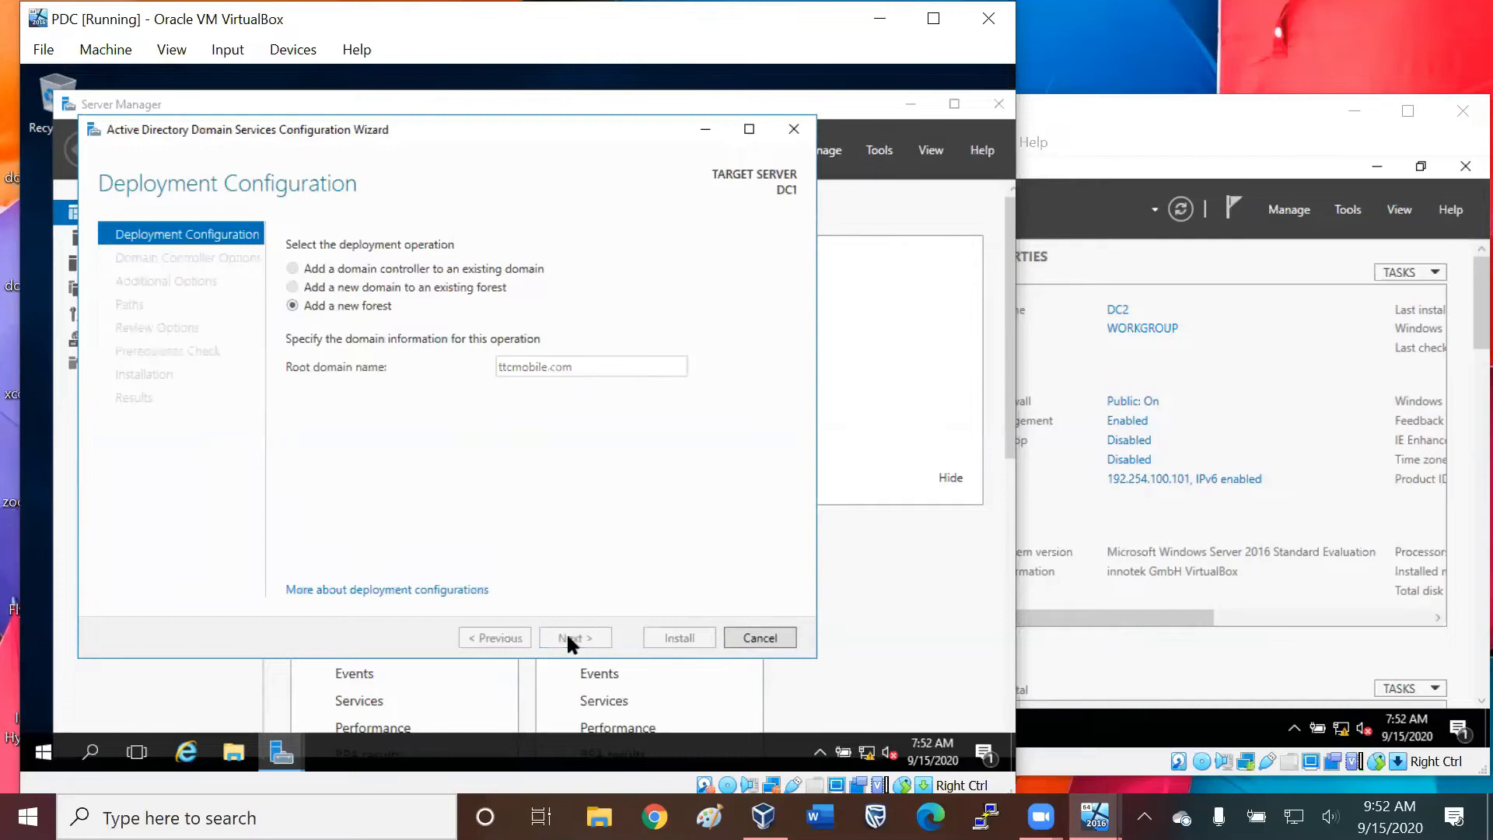
Enter and confirm the Directory Services Restore Mode password, keeping the default functional levels and capabilities.
click(522, 459)
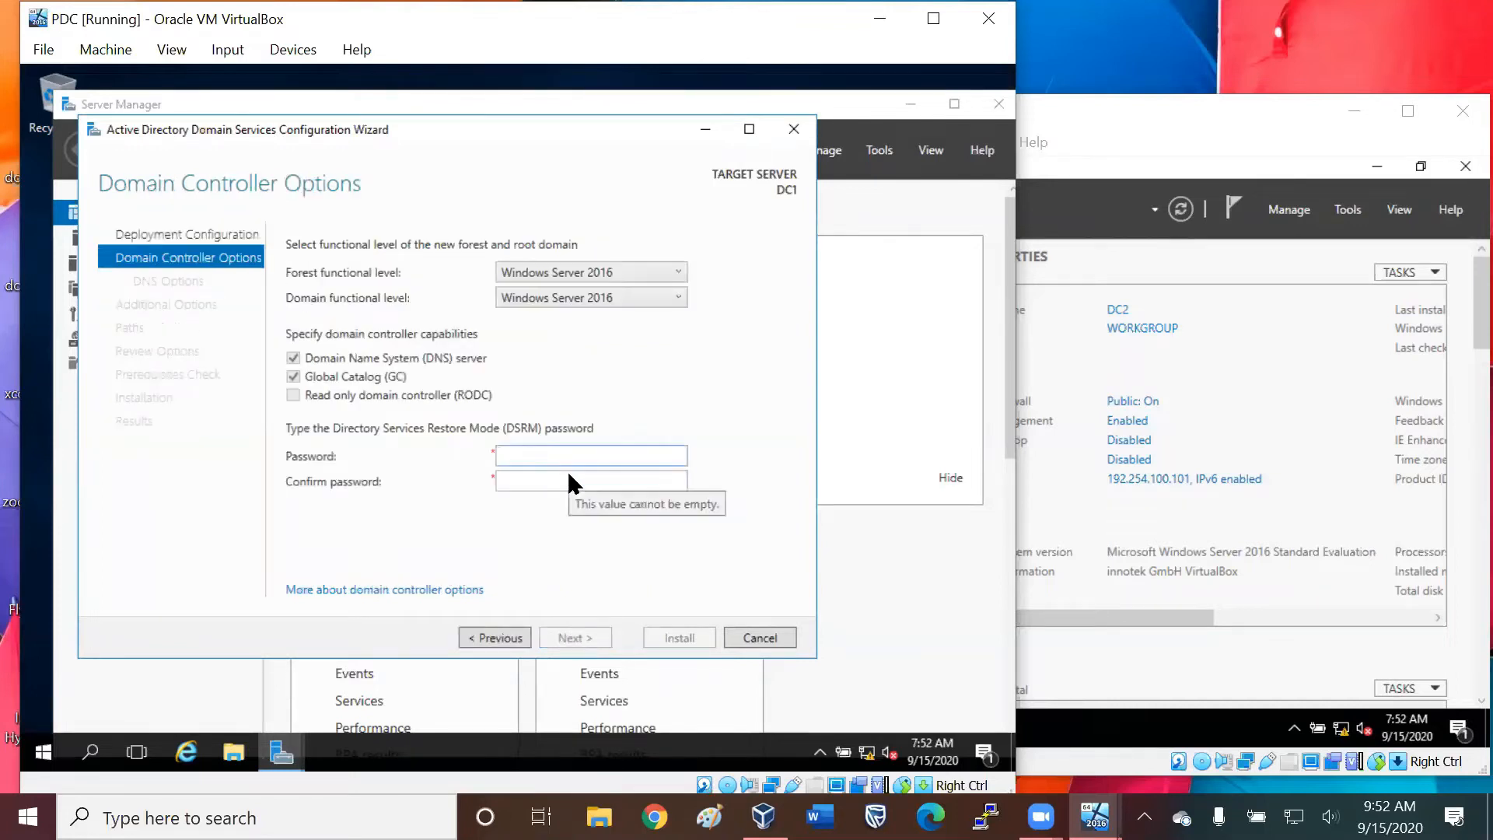
text(Pas••••••)
key(Tab)
text(•••••••••)
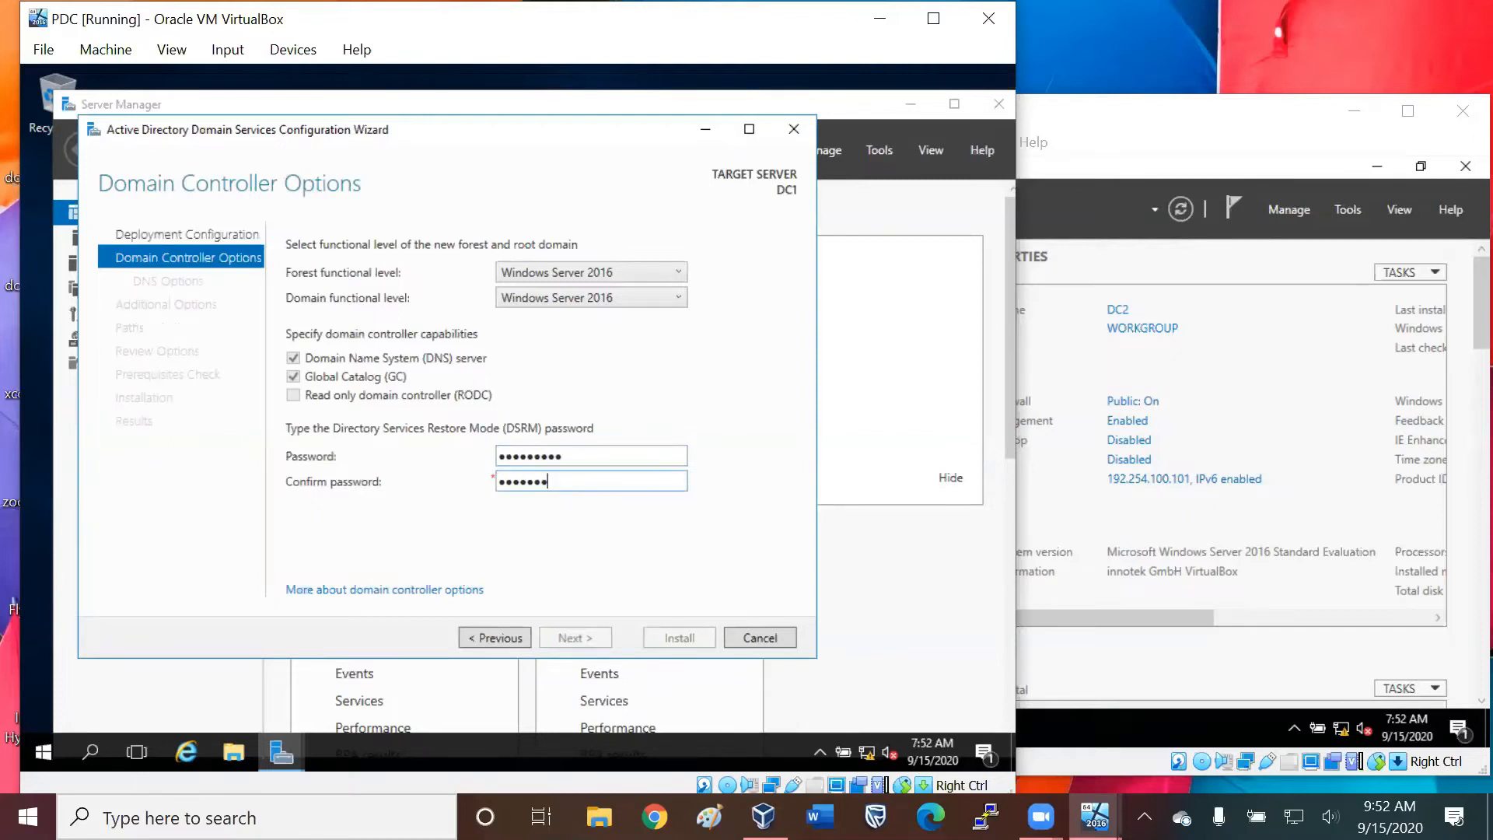
click(577, 636)
Accept the remaining default domain services options, review the prerequisites check results and start the domain controller installation.
click(578, 631)
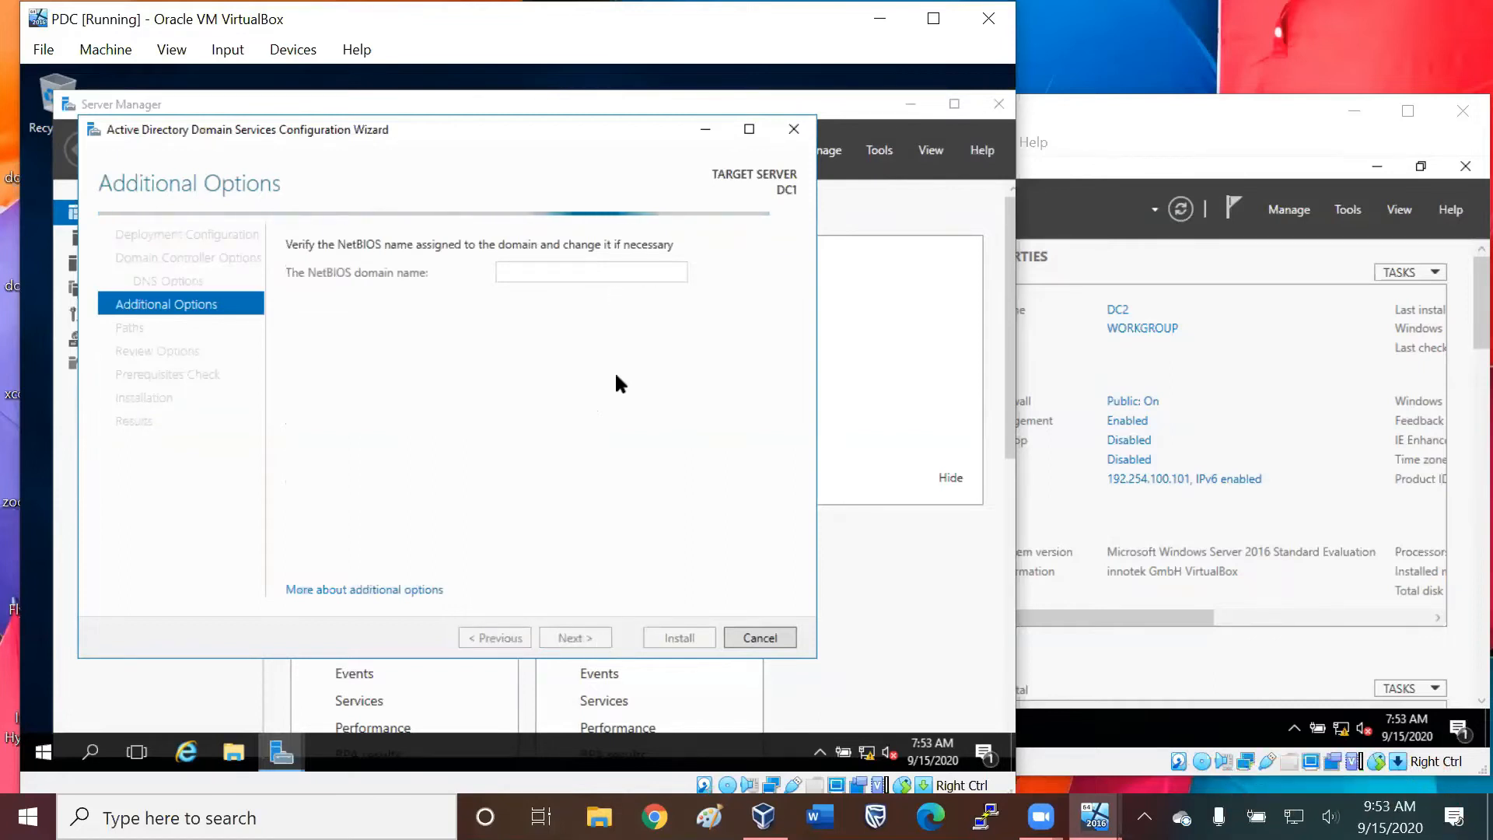
click(576, 637)
click(588, 637)
click(588, 637)
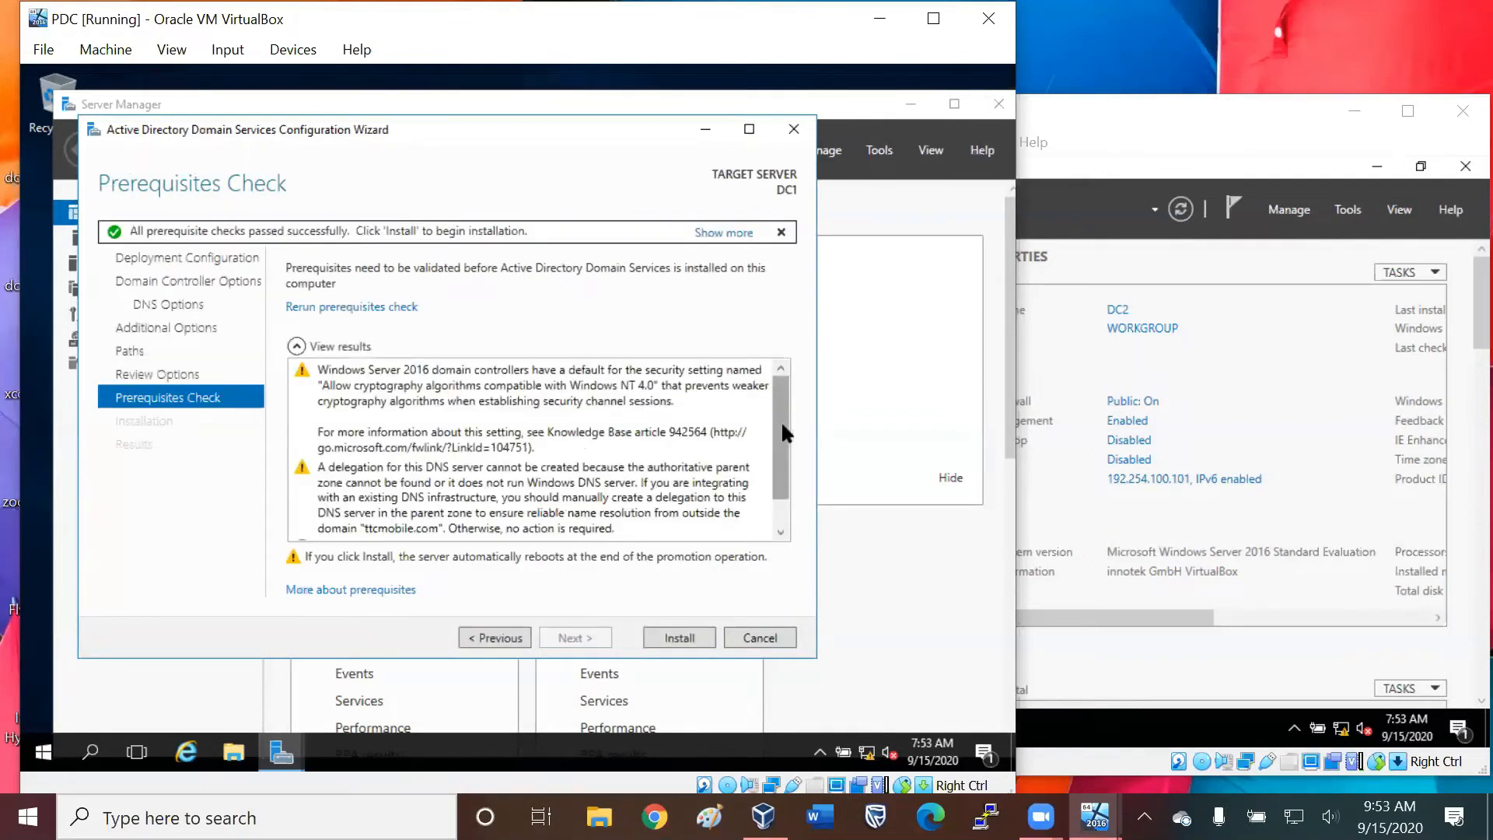
drag(781, 422, 781, 517)
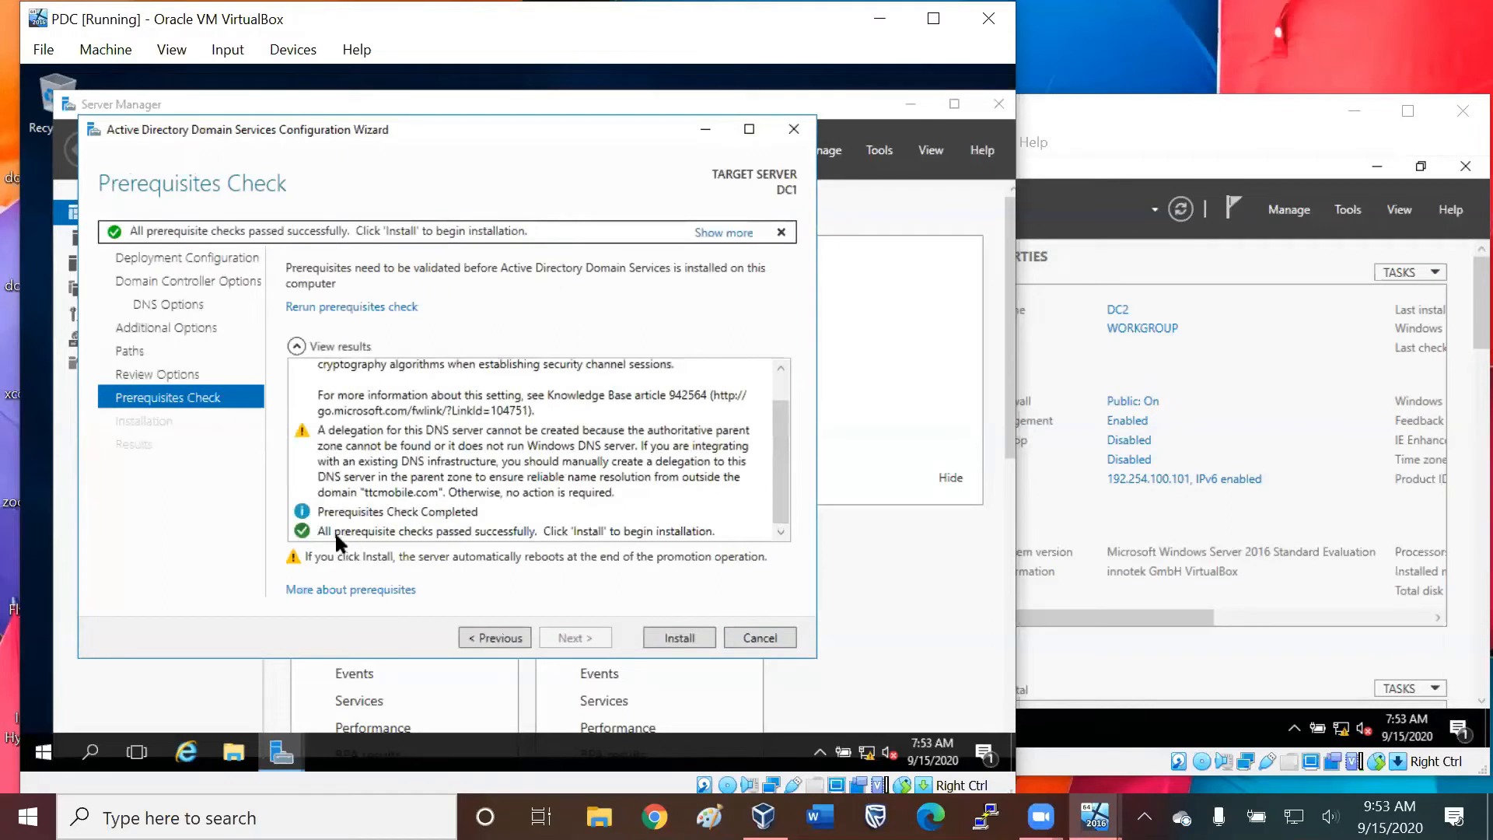
click(679, 637)
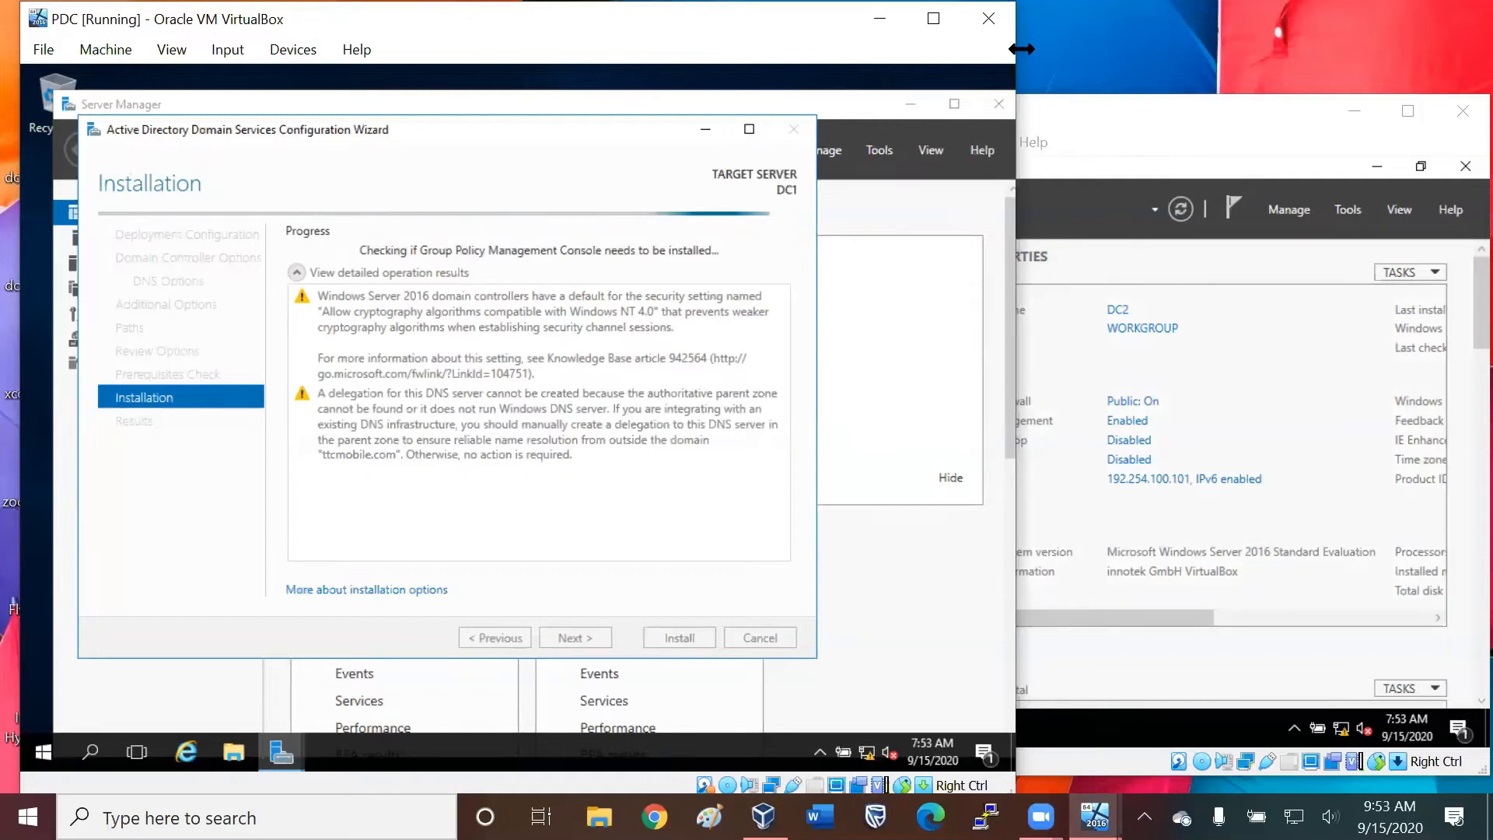
Narrow the PDC virtual machine window and maximize it.
drag(1021, 49, 929, 49)
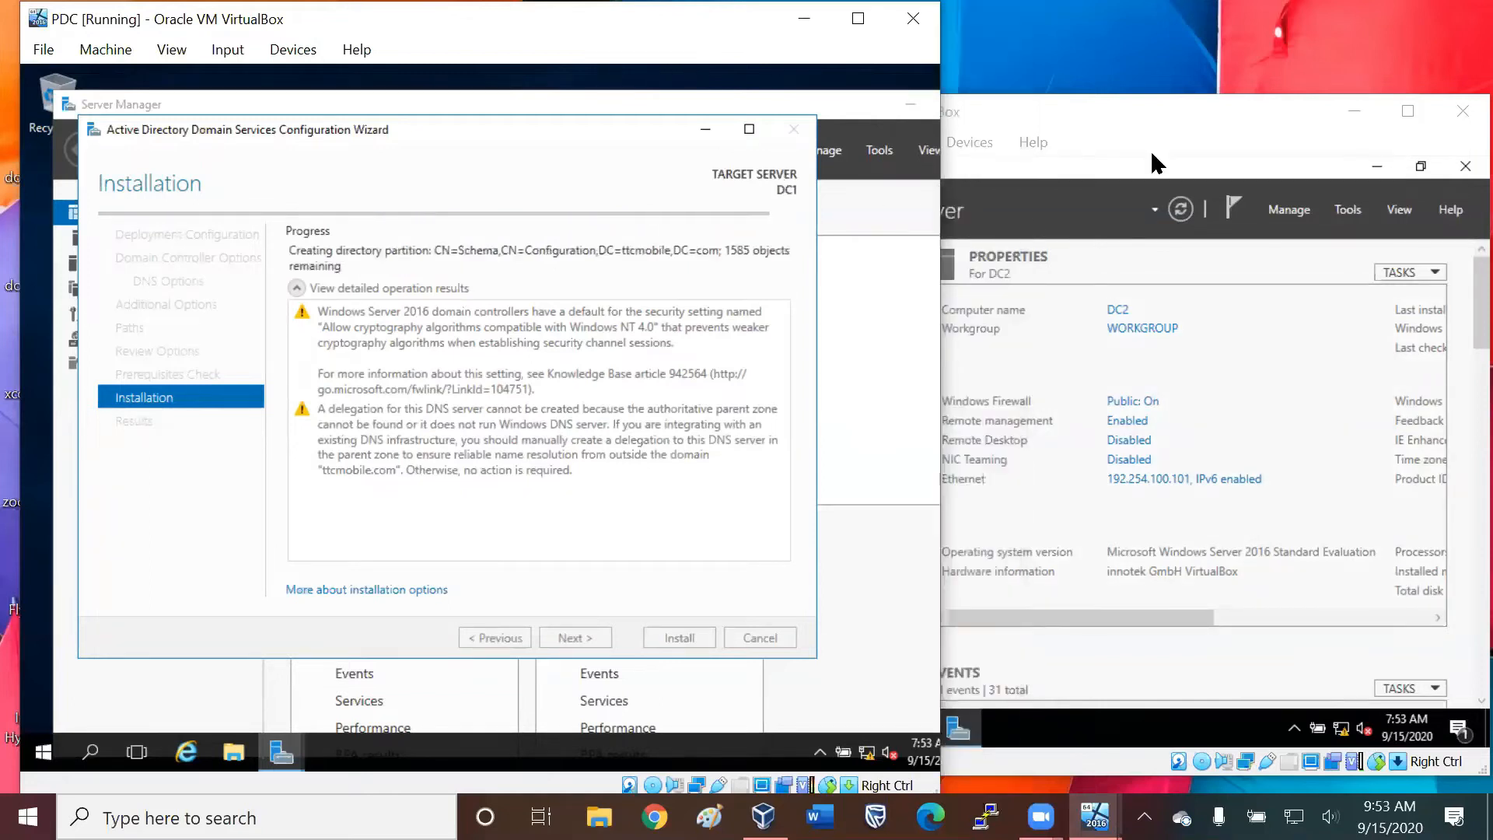
click(844, 20)
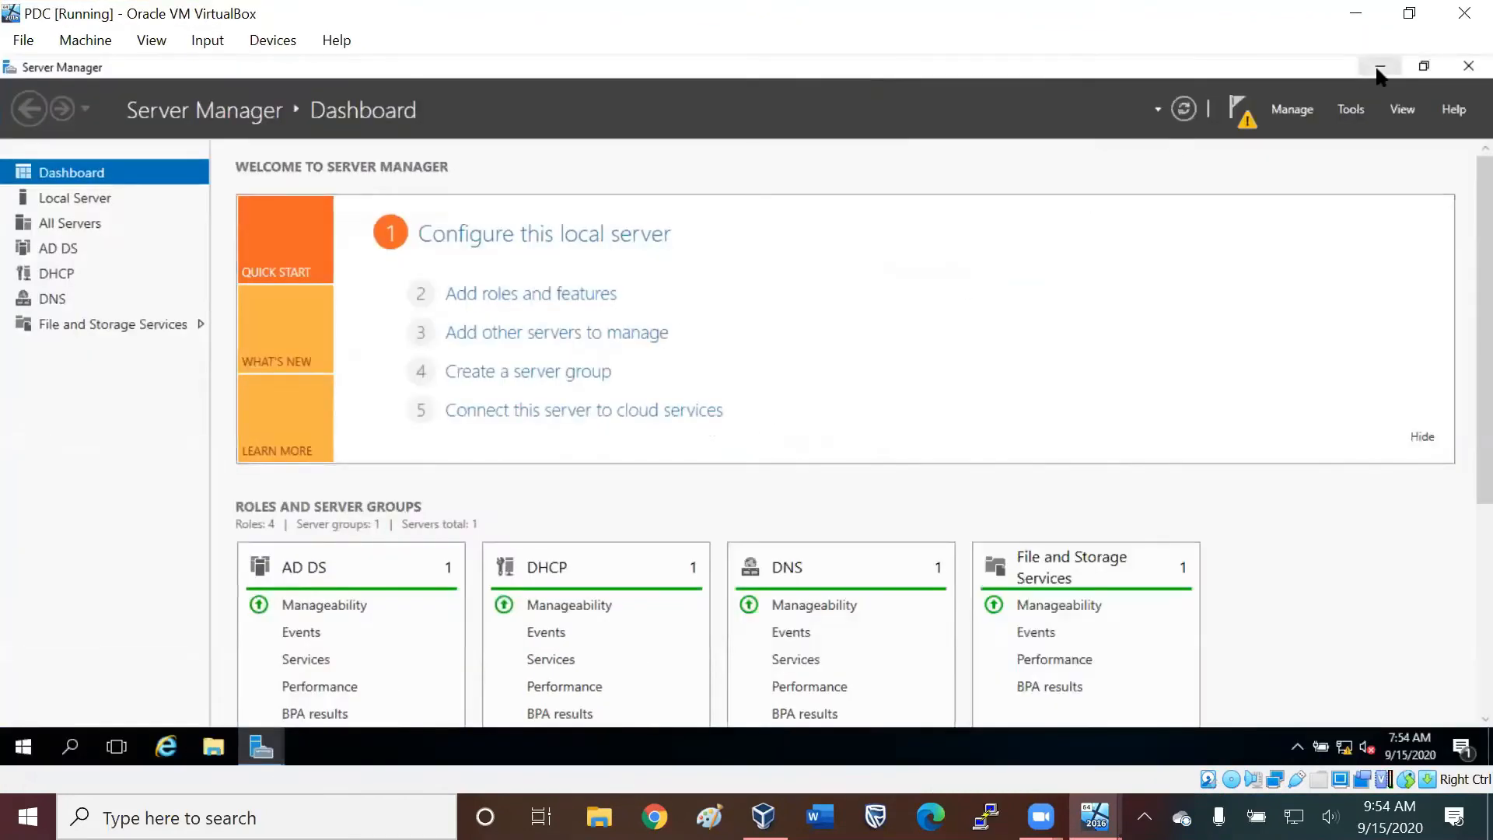
Restore the PDC virtual machine window from full size and acknowledge its sign-out notice.
click(1467, 67)
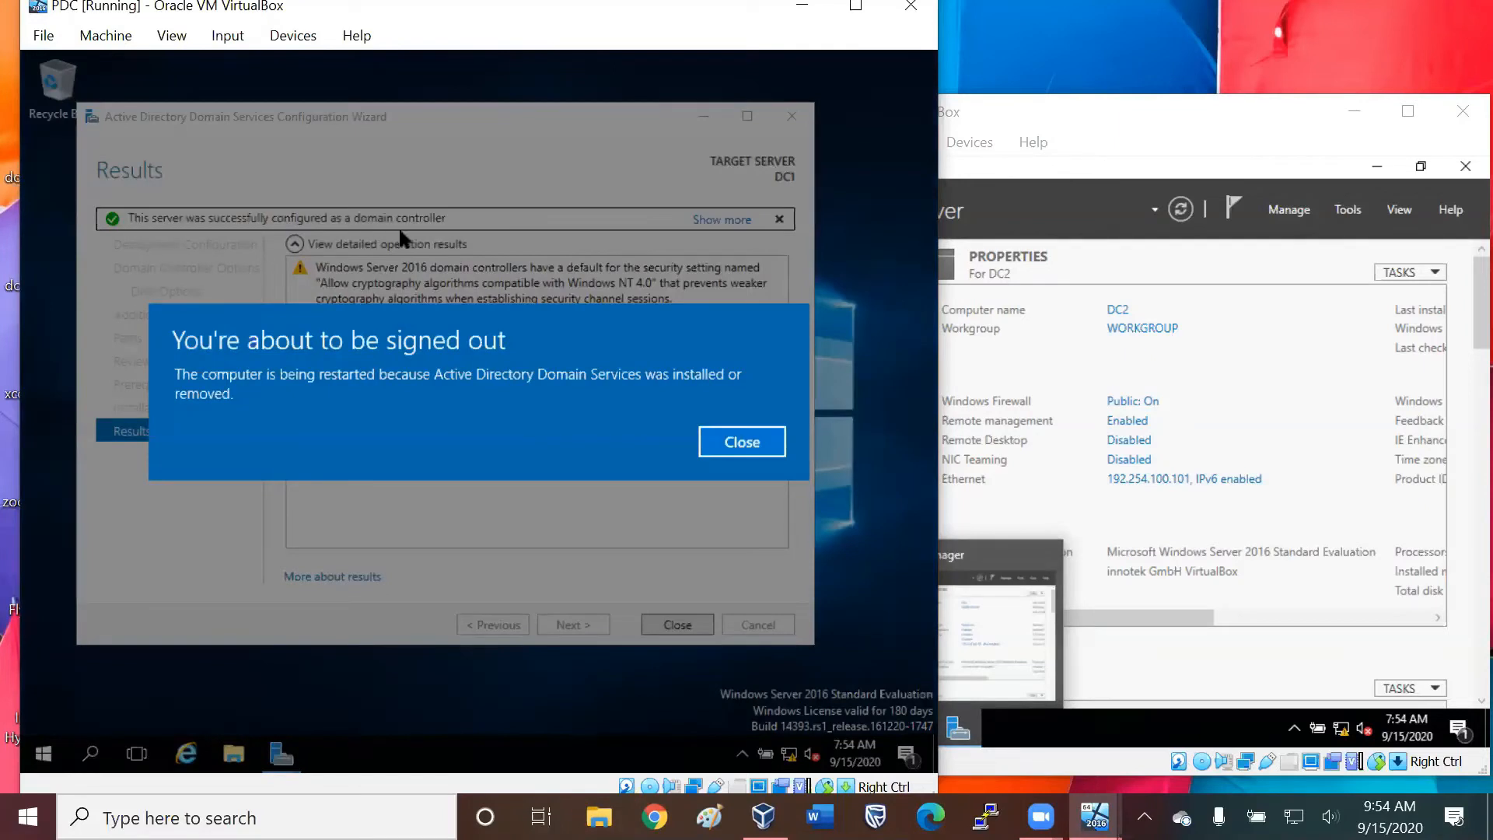
click(735, 443)
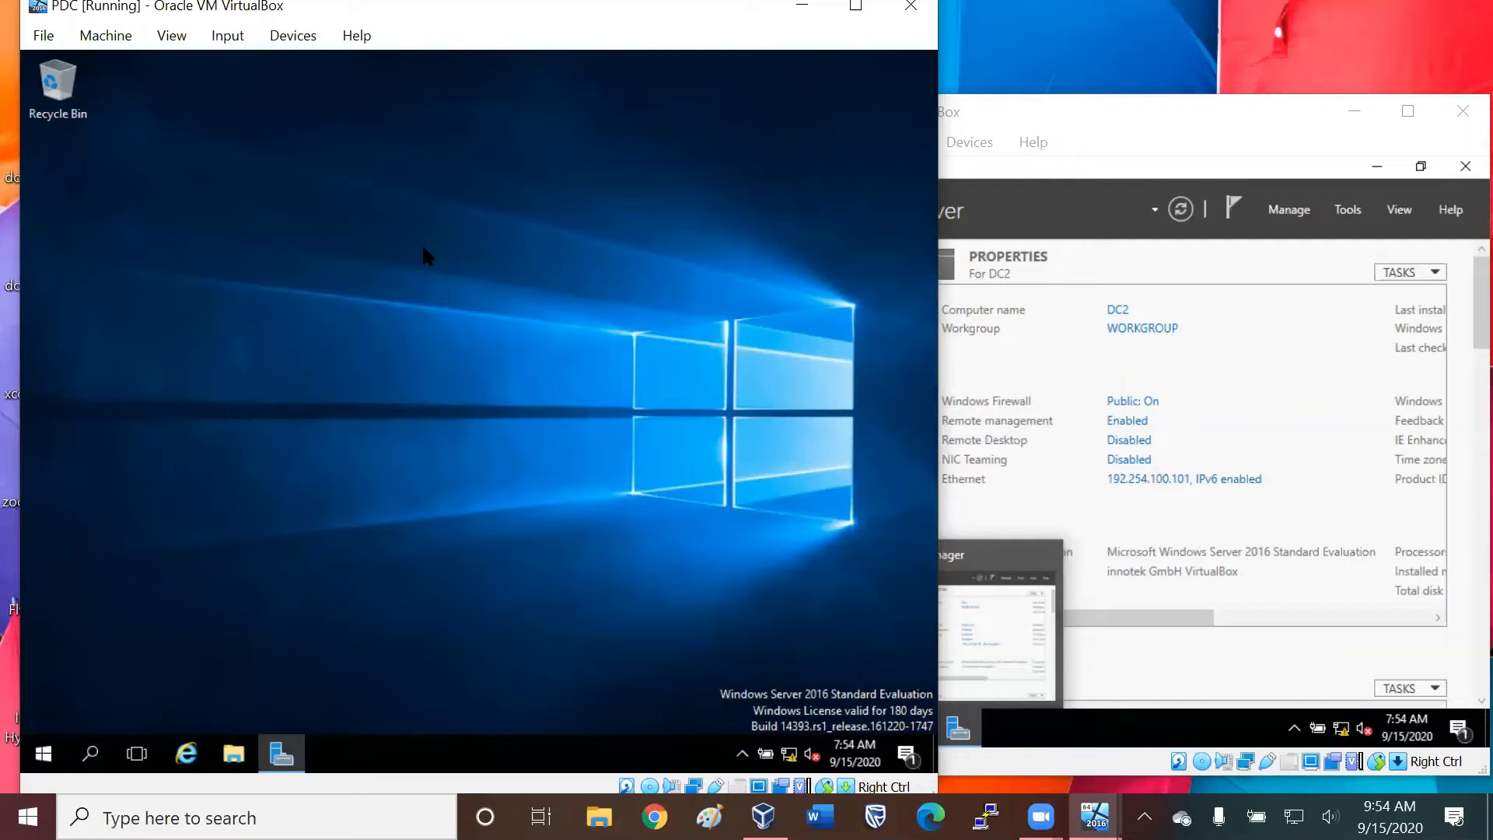
Bring the SCD virtual machine window to the front and shift it slightly beside the PDC window.
click(1071, 145)
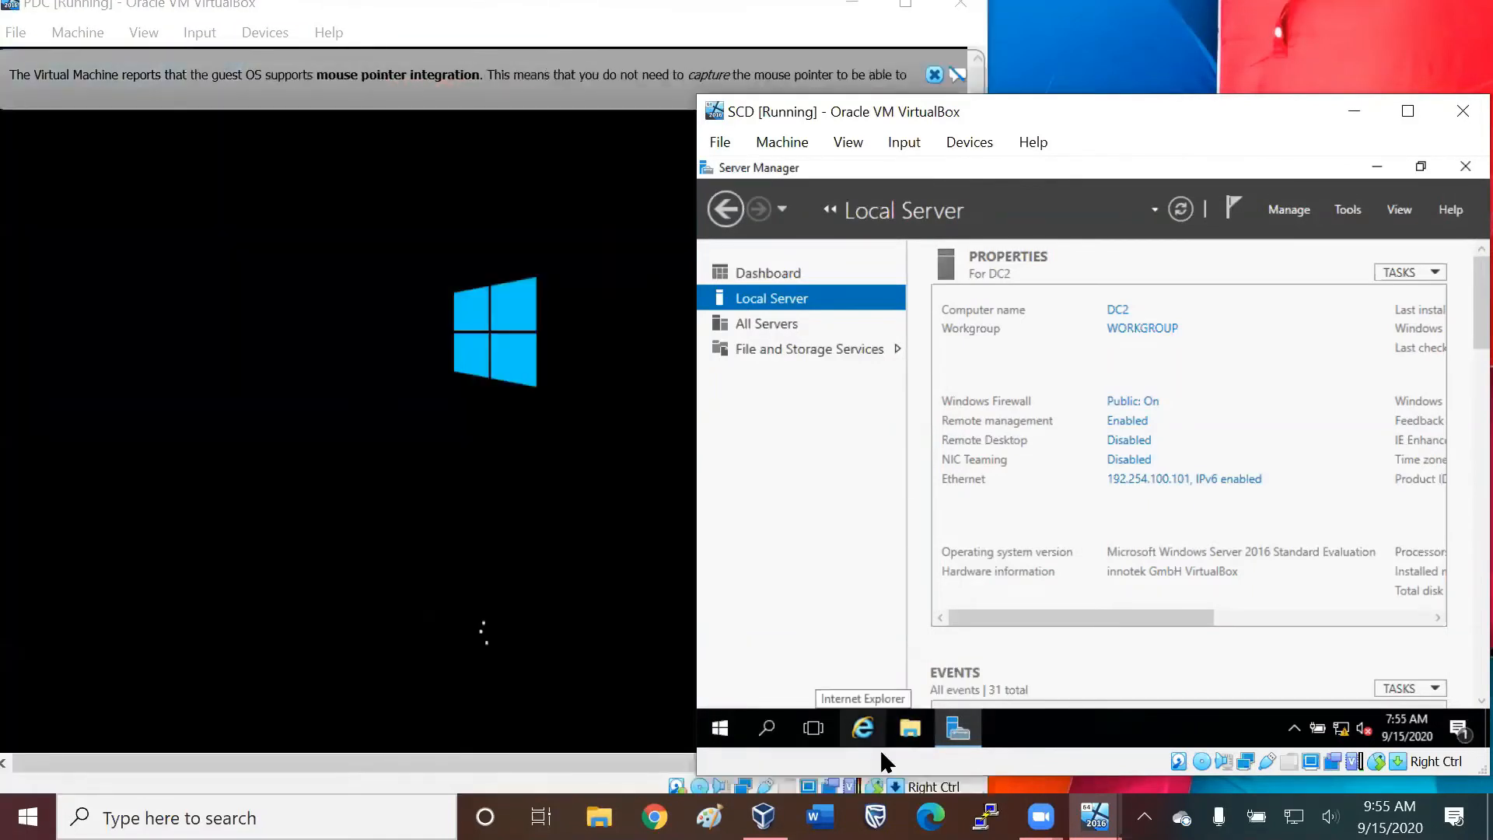
click(881, 754)
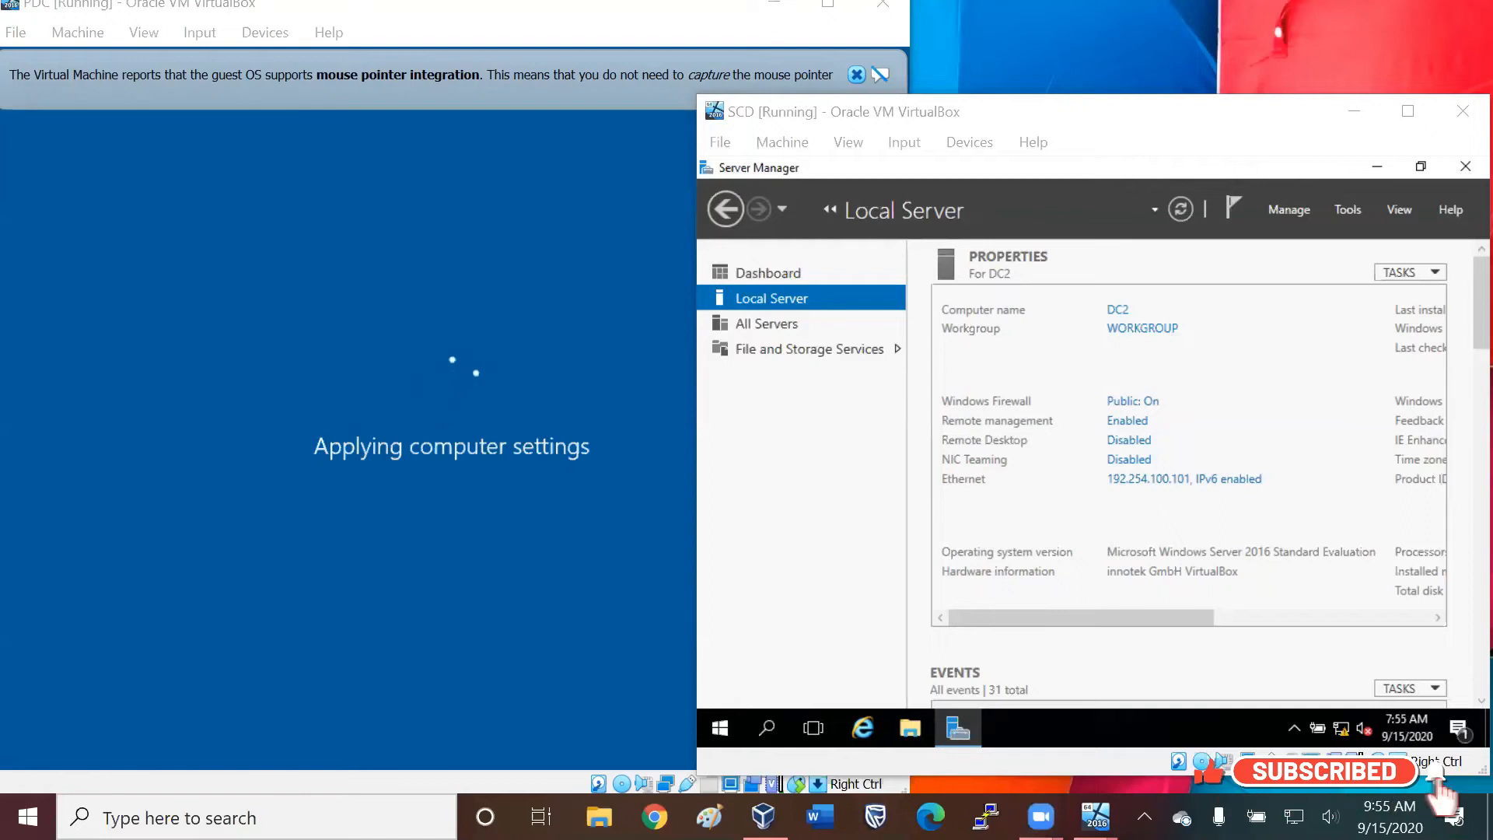
right_click(82, 11)
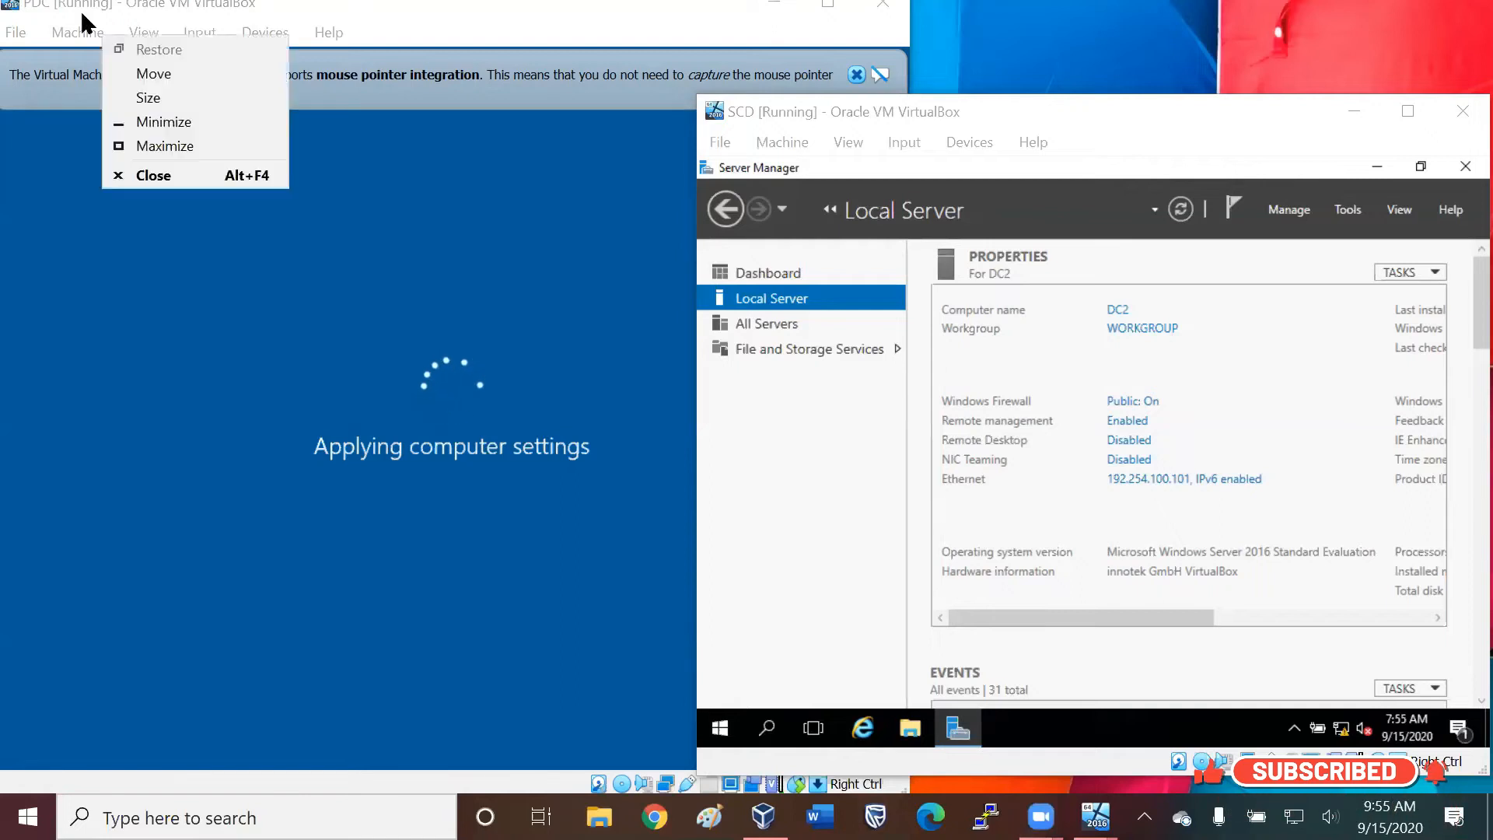
click(82, 11)
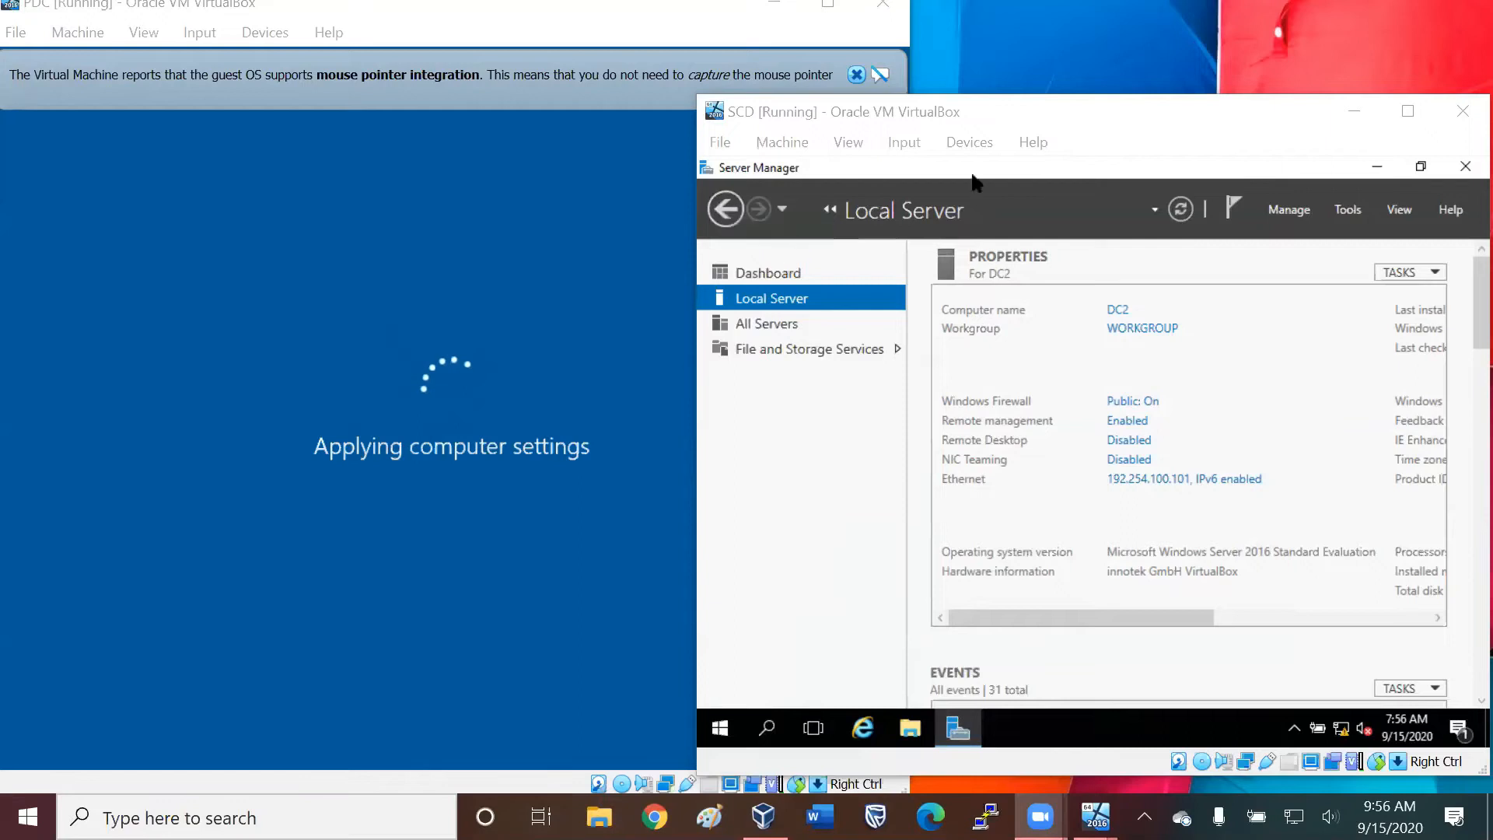
click(1112, 99)
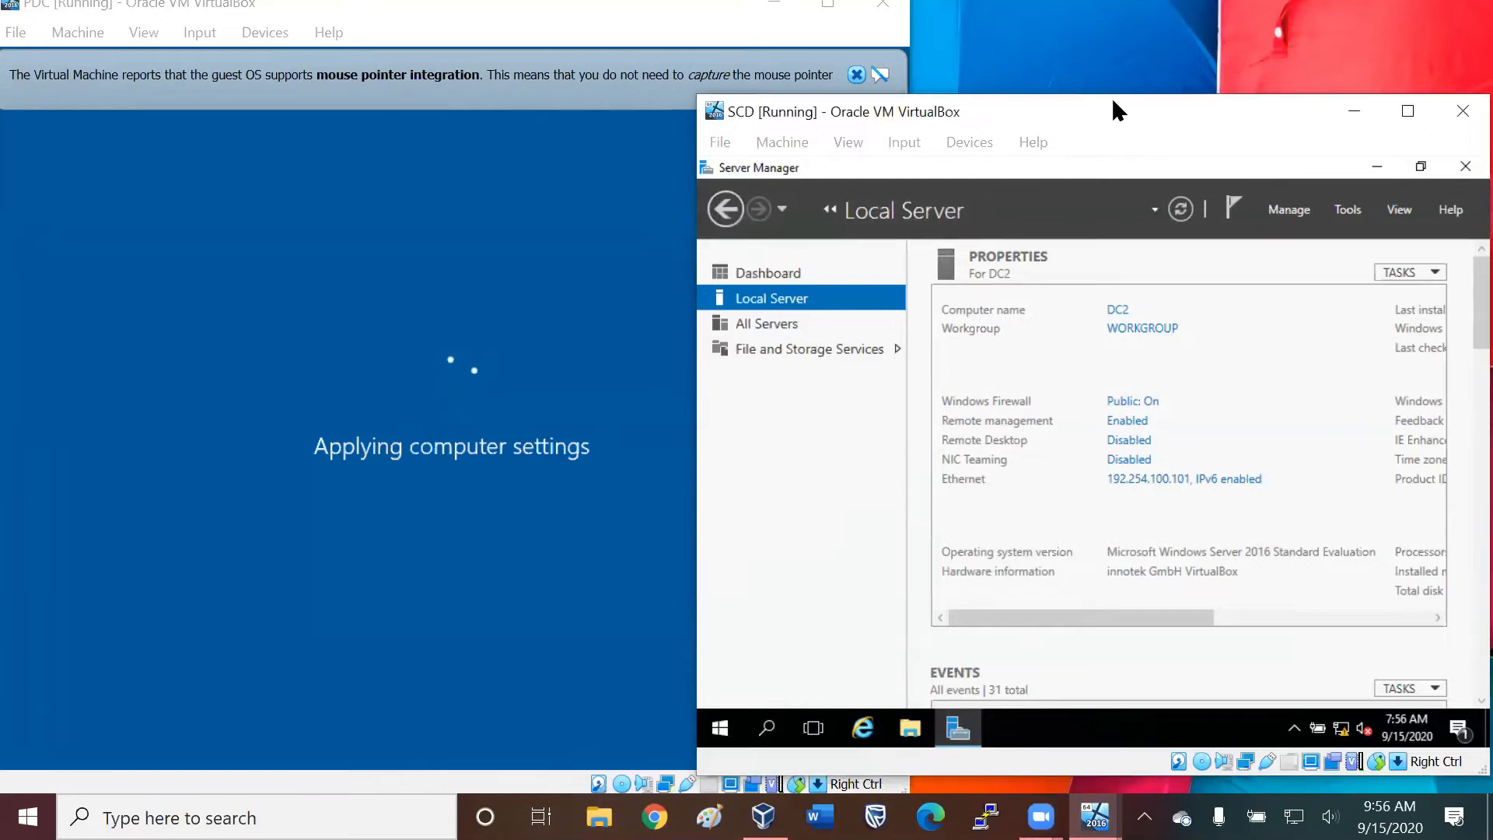
drag(1113, 101, 1108, 110)
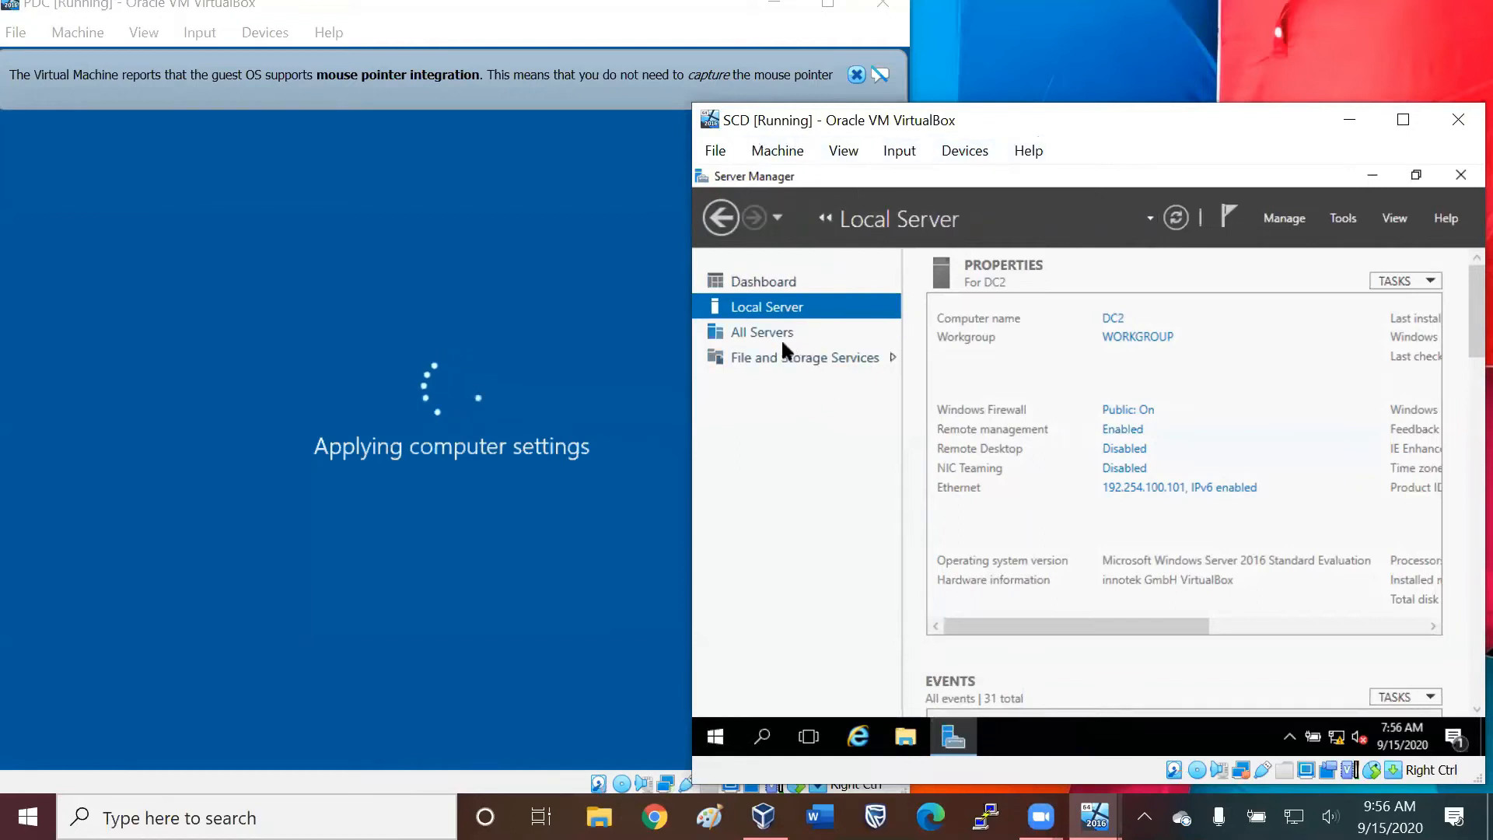
Try to make DC2 on SCD a member of the ttcmobile.com domain instead of its workgroup.
click(1158, 339)
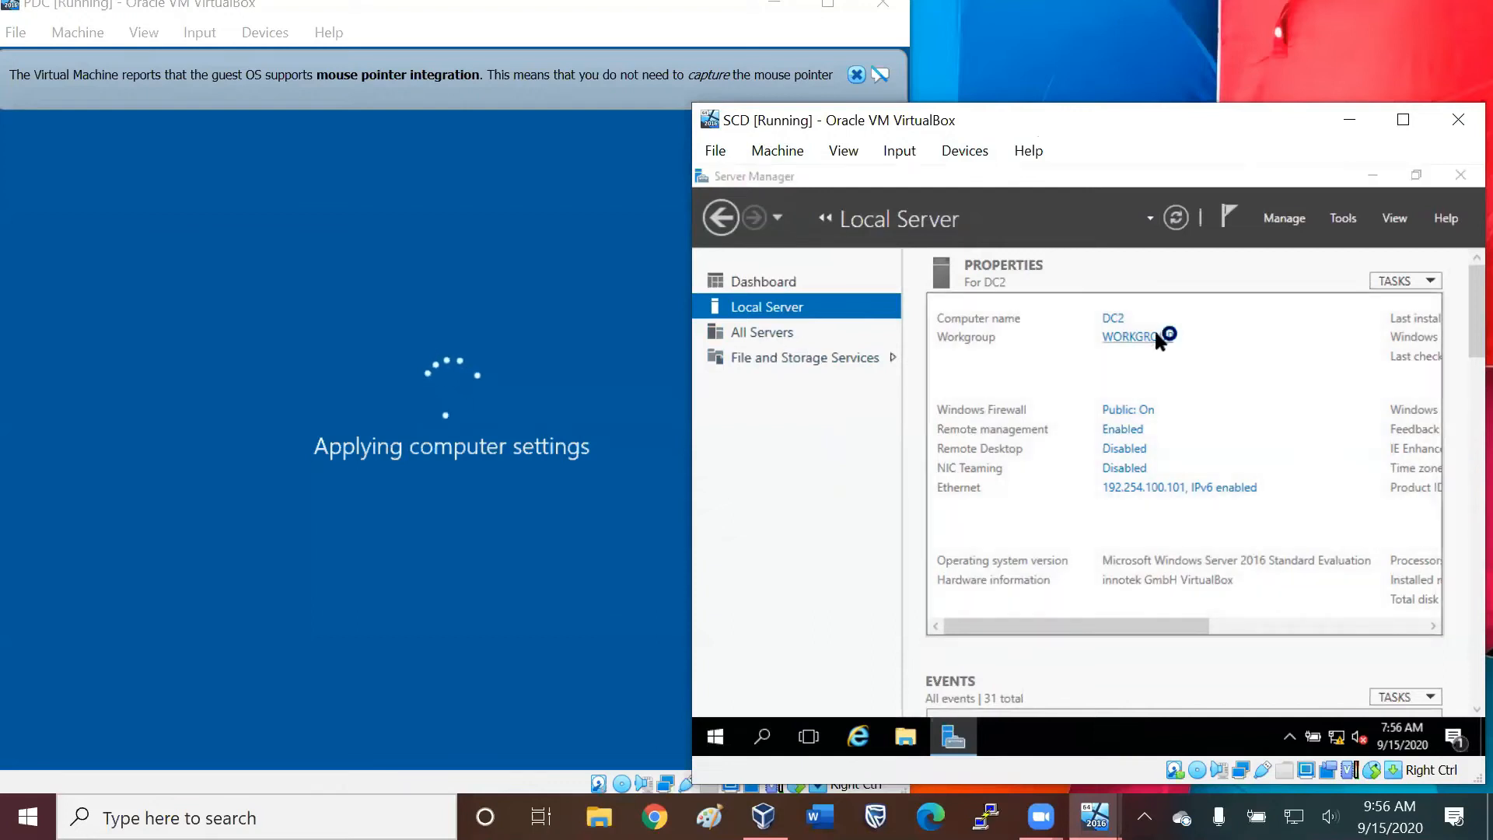
click(1141, 487)
click(859, 528)
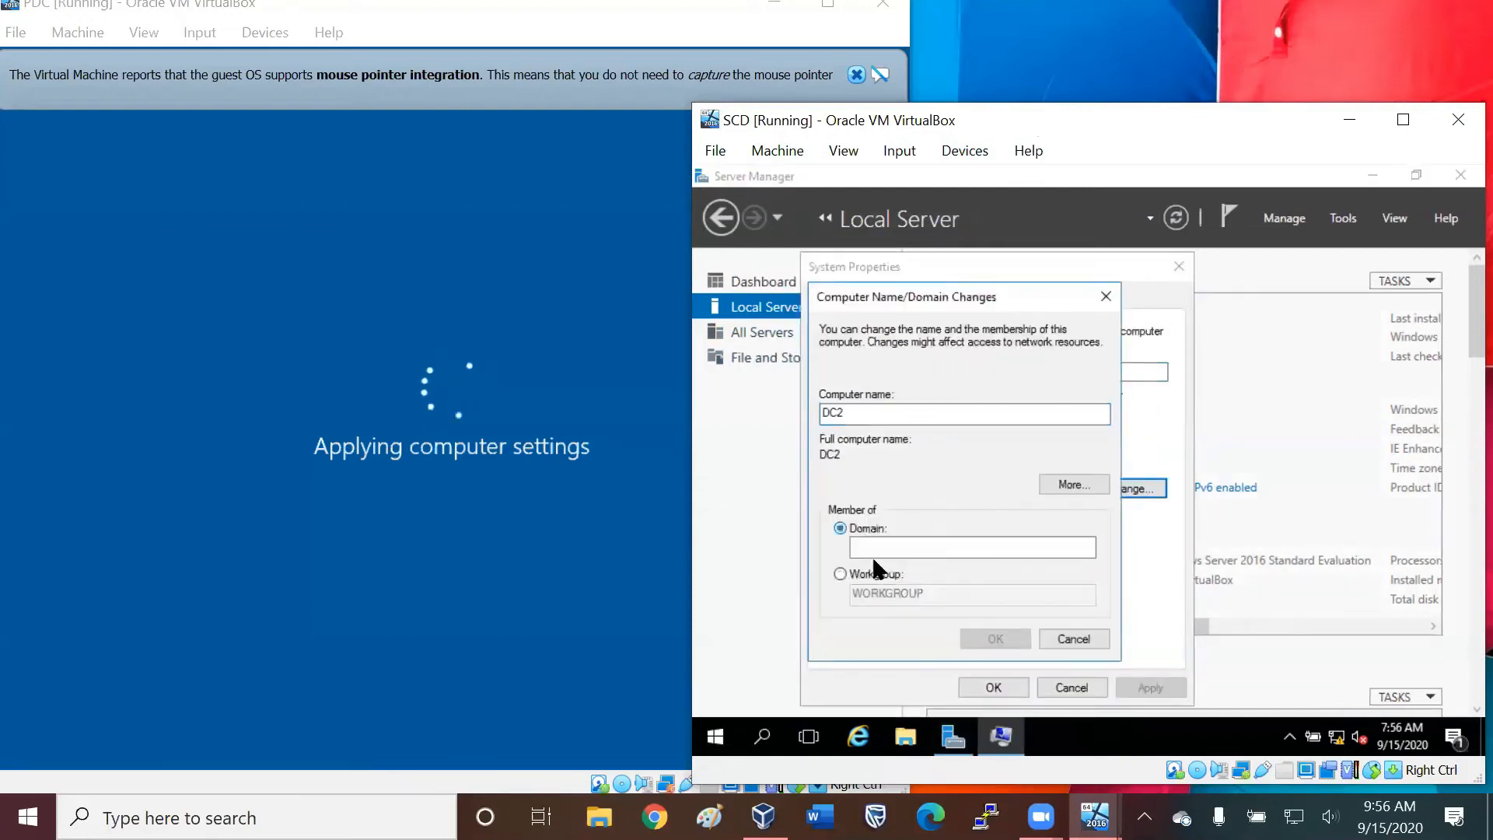
text(tt)
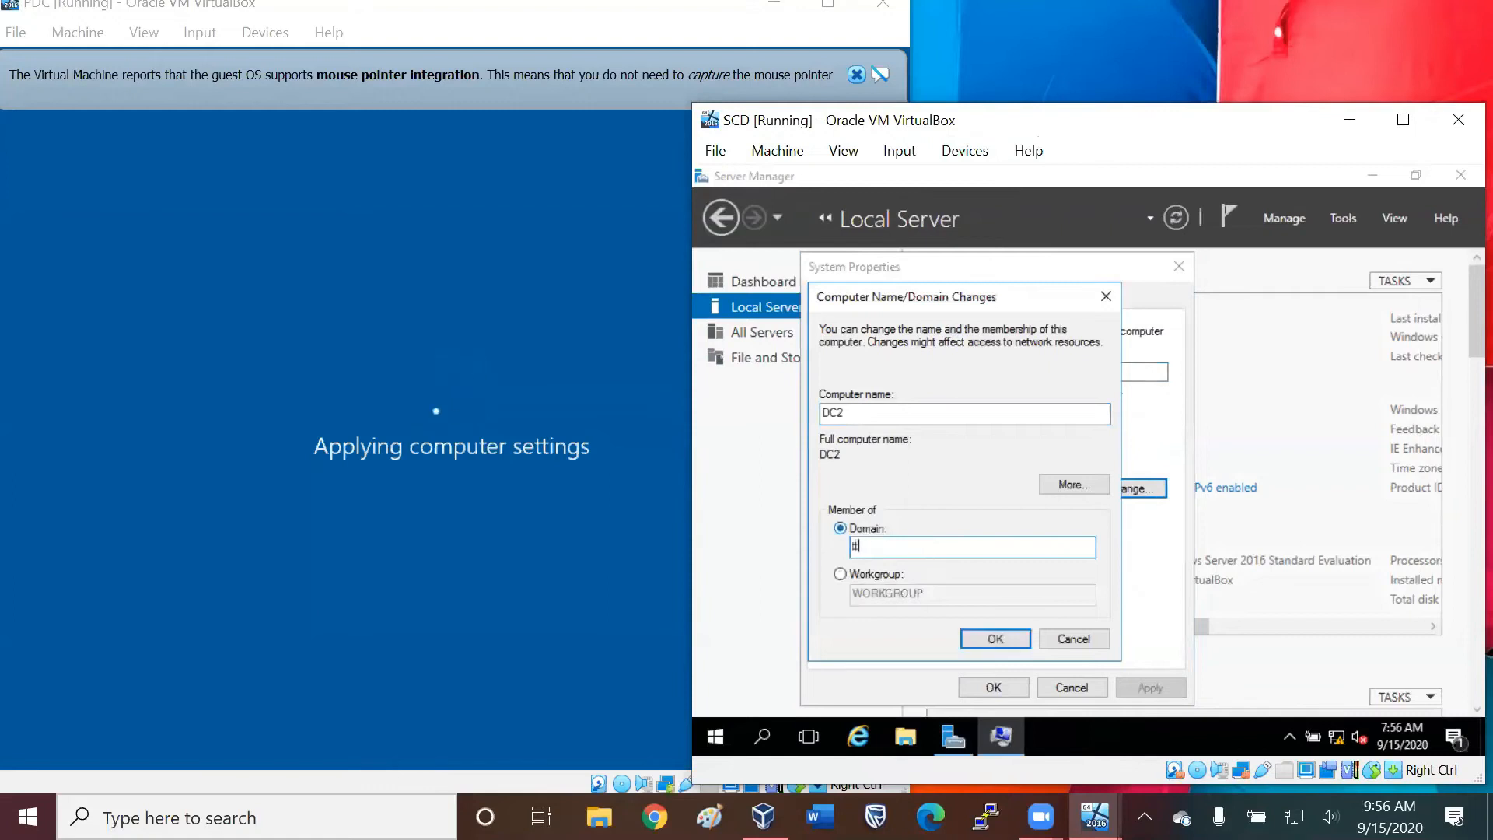
text(cmobile.com)
click(1007, 639)
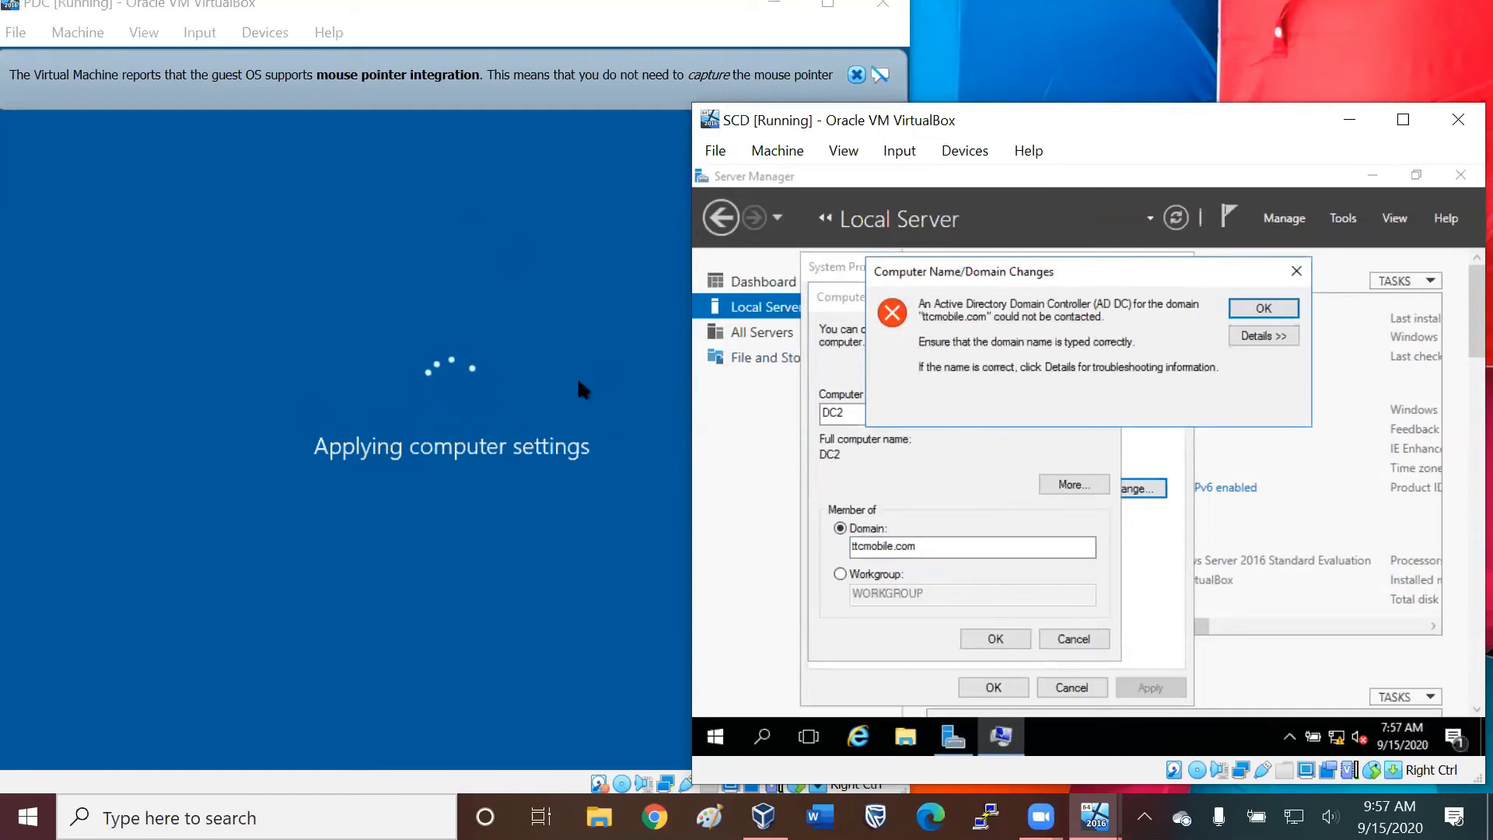
Shrink and reposition the PDC window so it fits on the desktop, and dismiss the domain error on SCD.
click(398, 262)
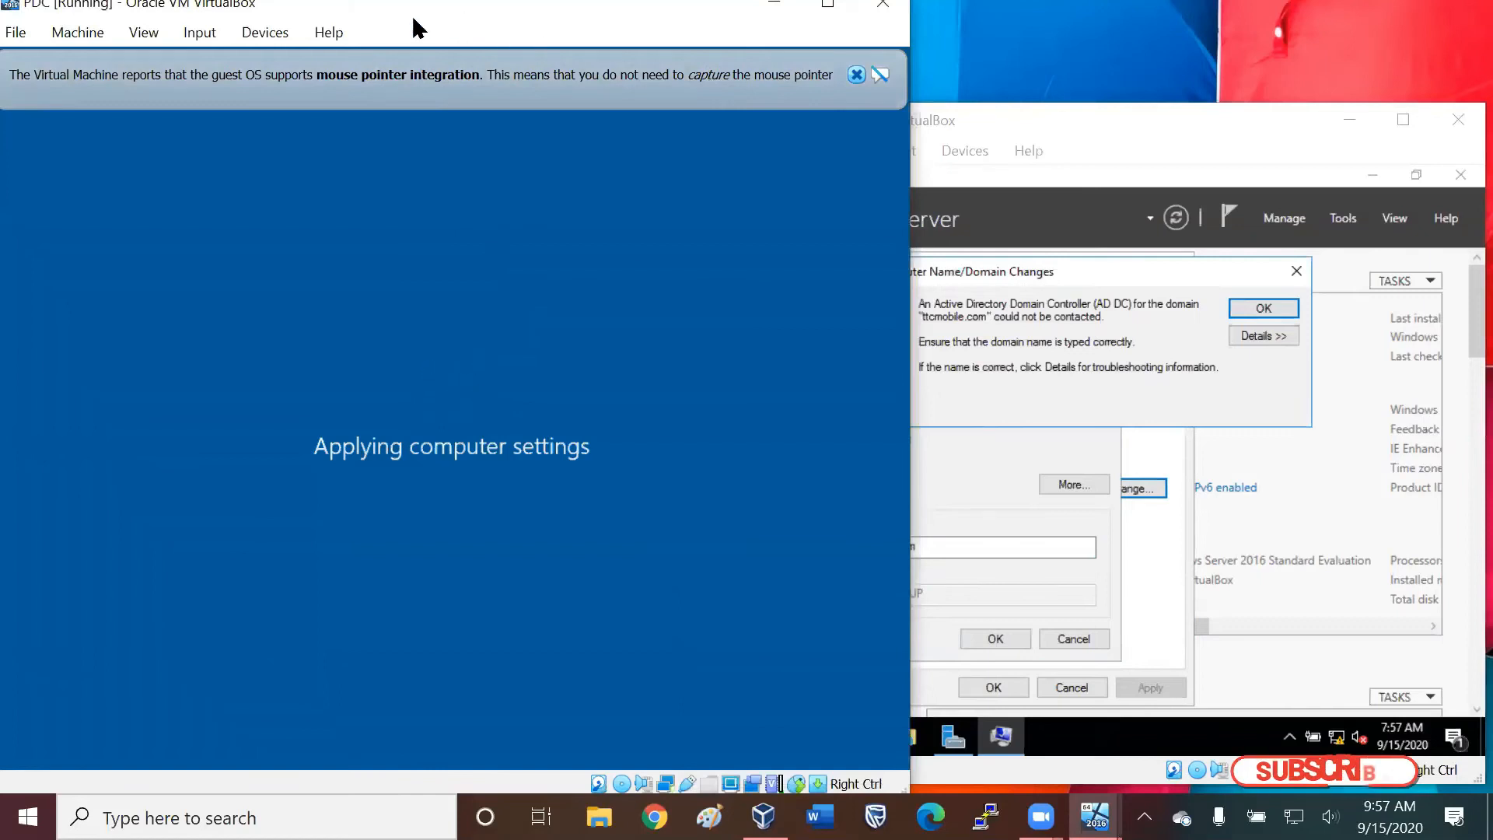
drag(420, 21, 559, 47)
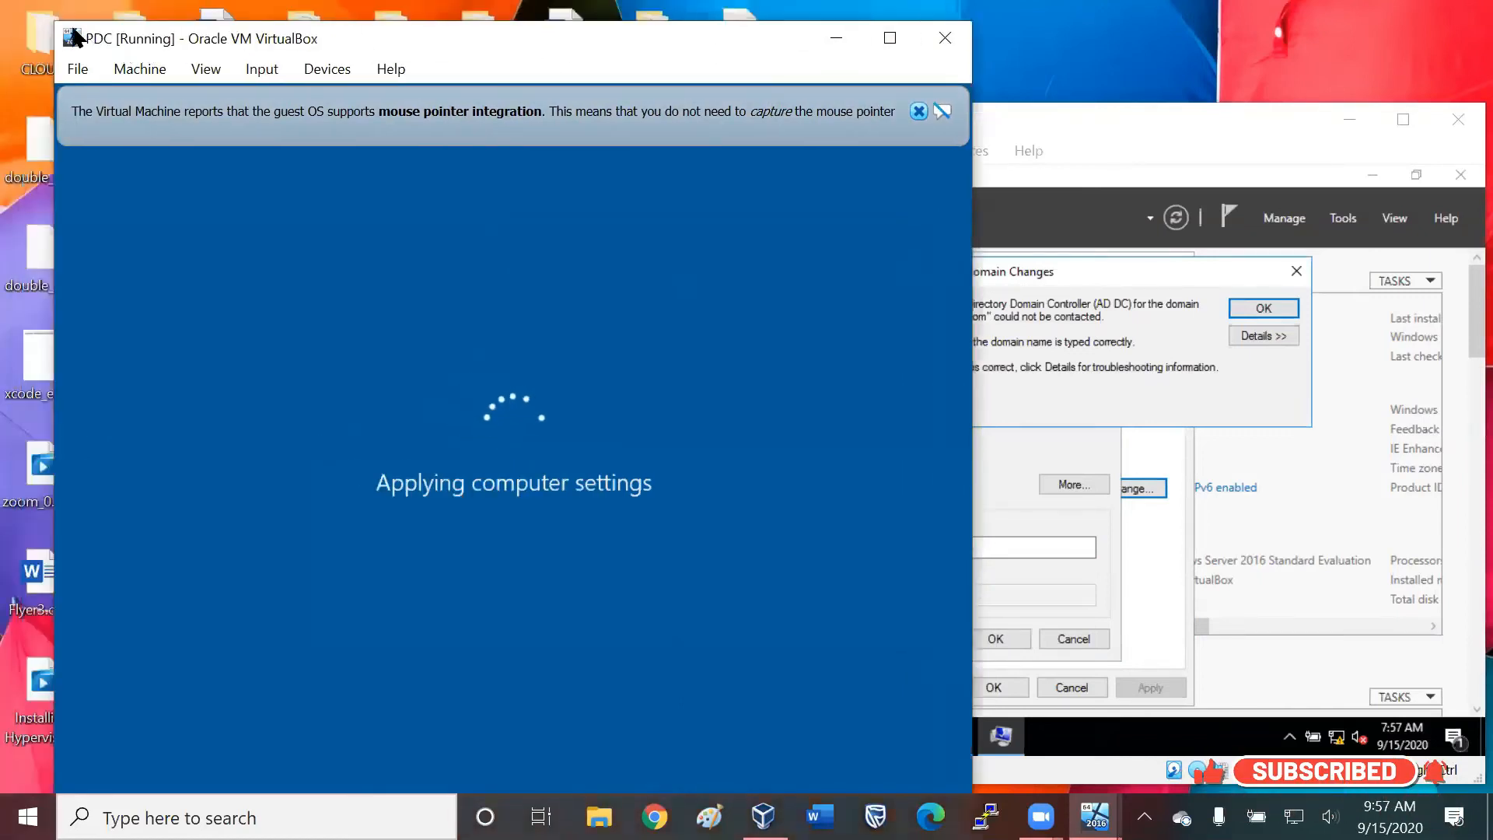
drag(57, 22, 103, 83)
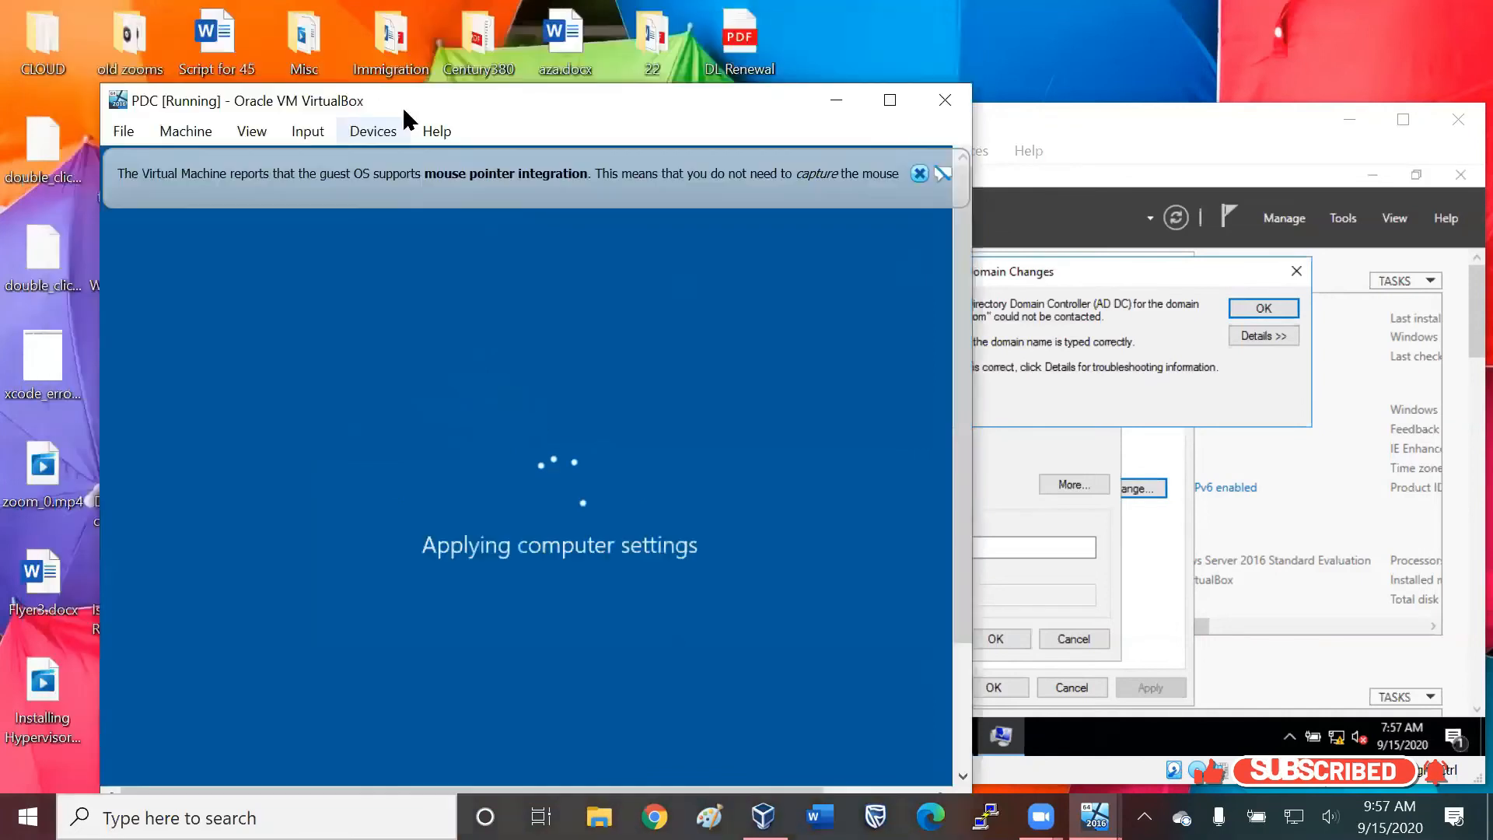
drag(403, 107, 316, 26)
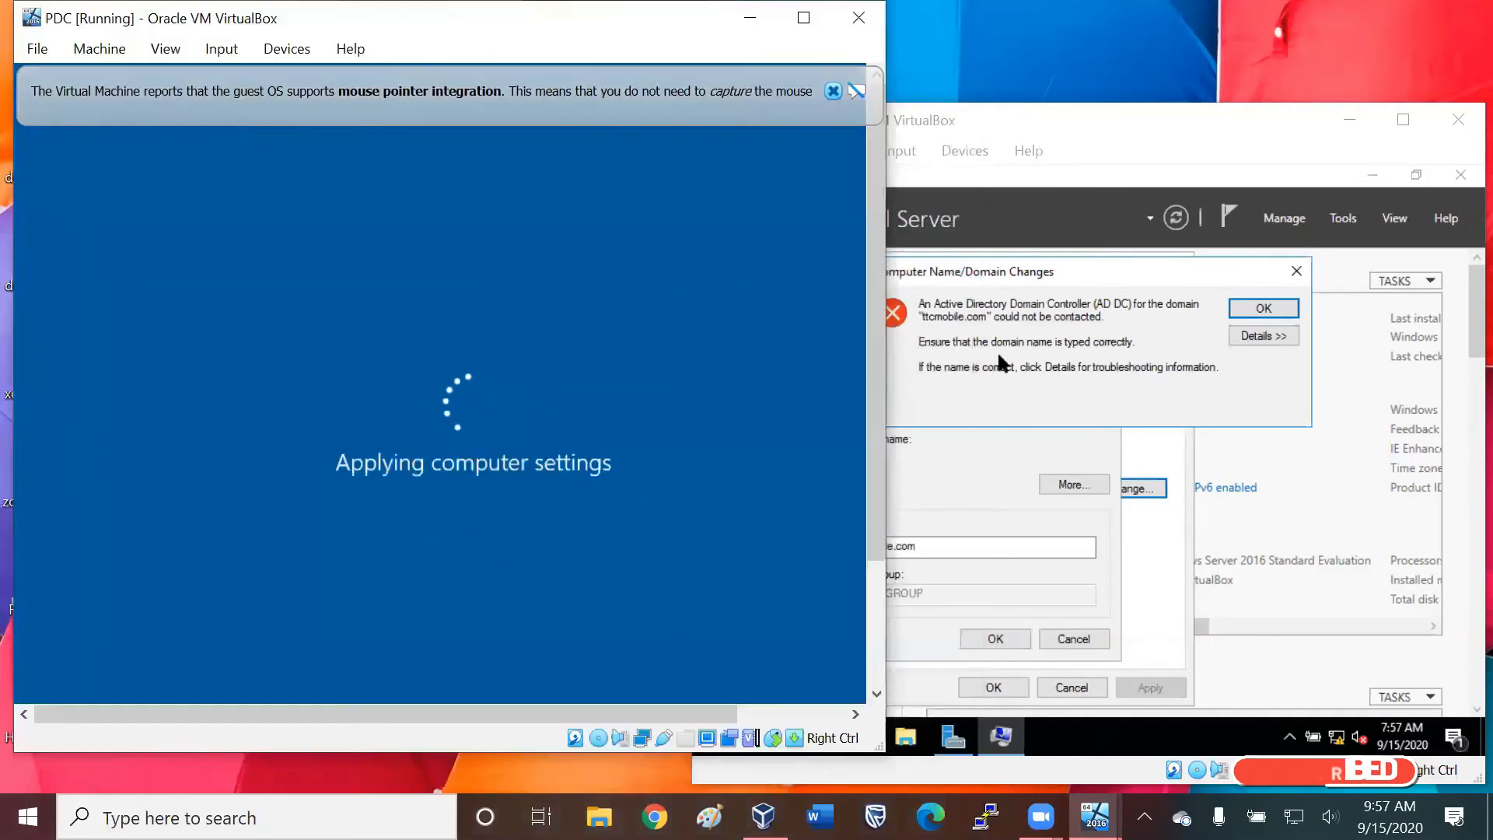
click(1263, 308)
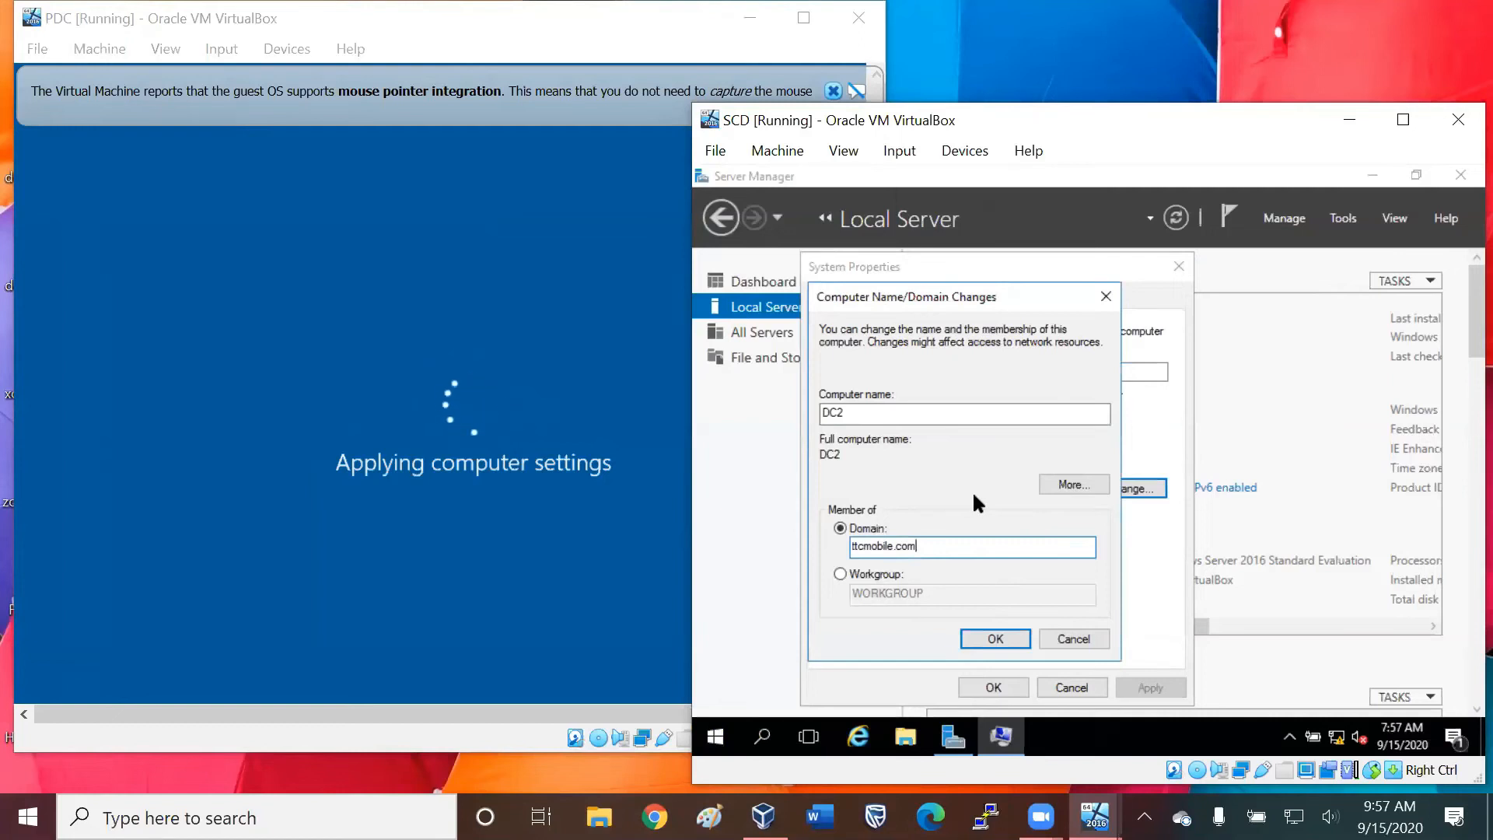
click(616, 580)
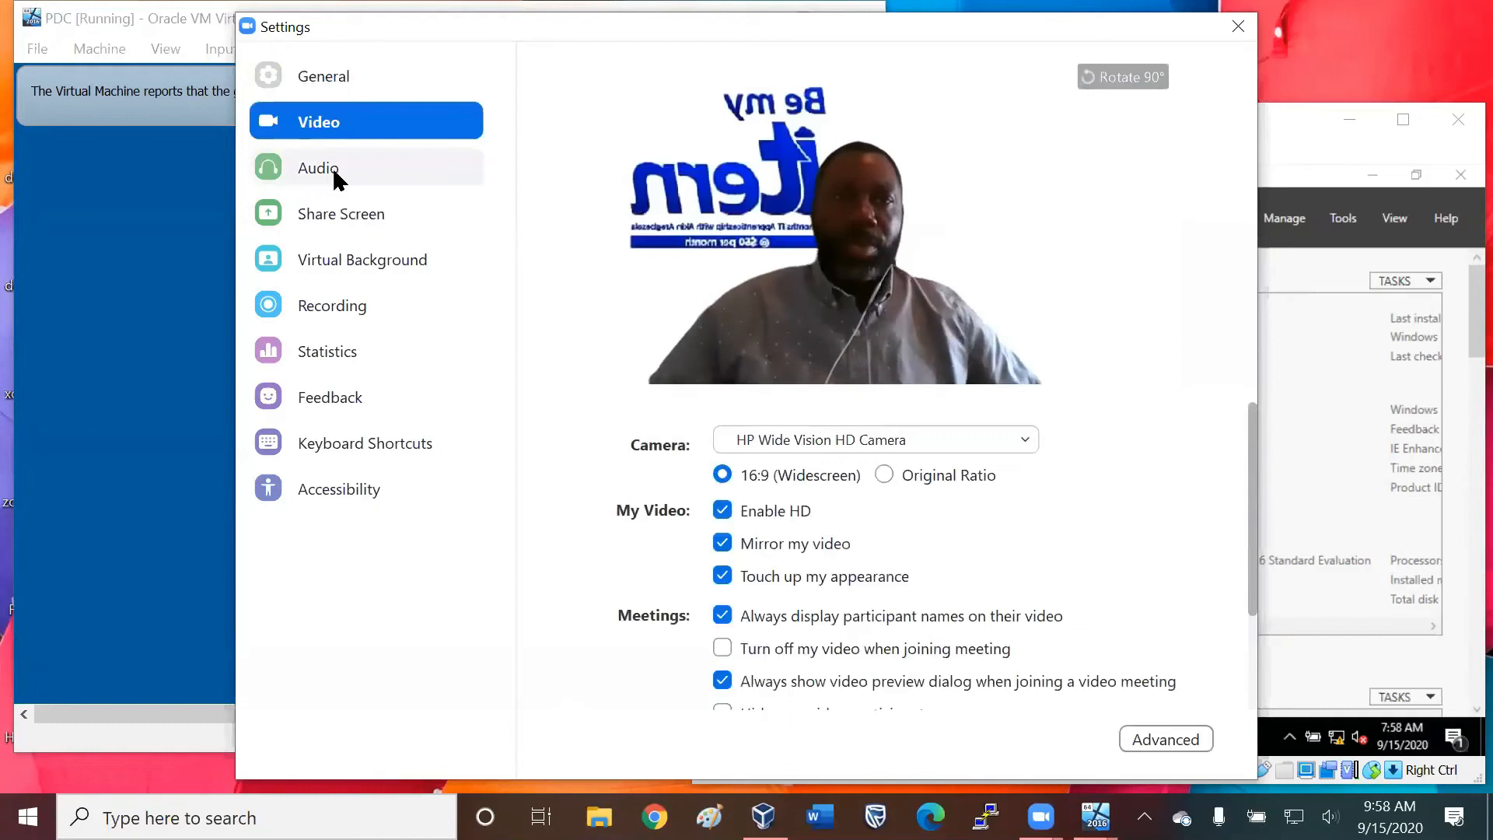
click(384, 213)
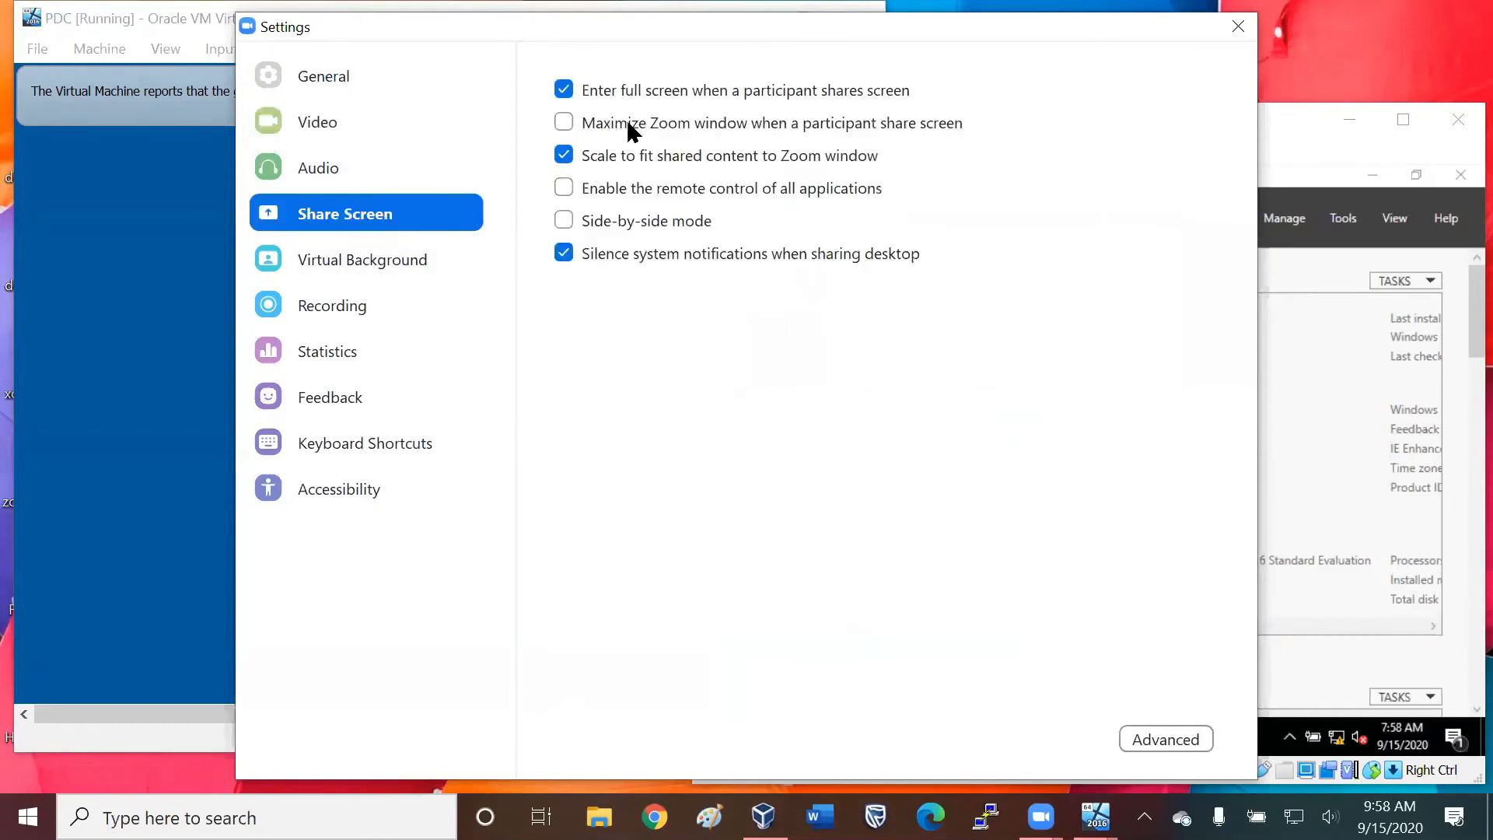
drag(326, 26, 366, 14)
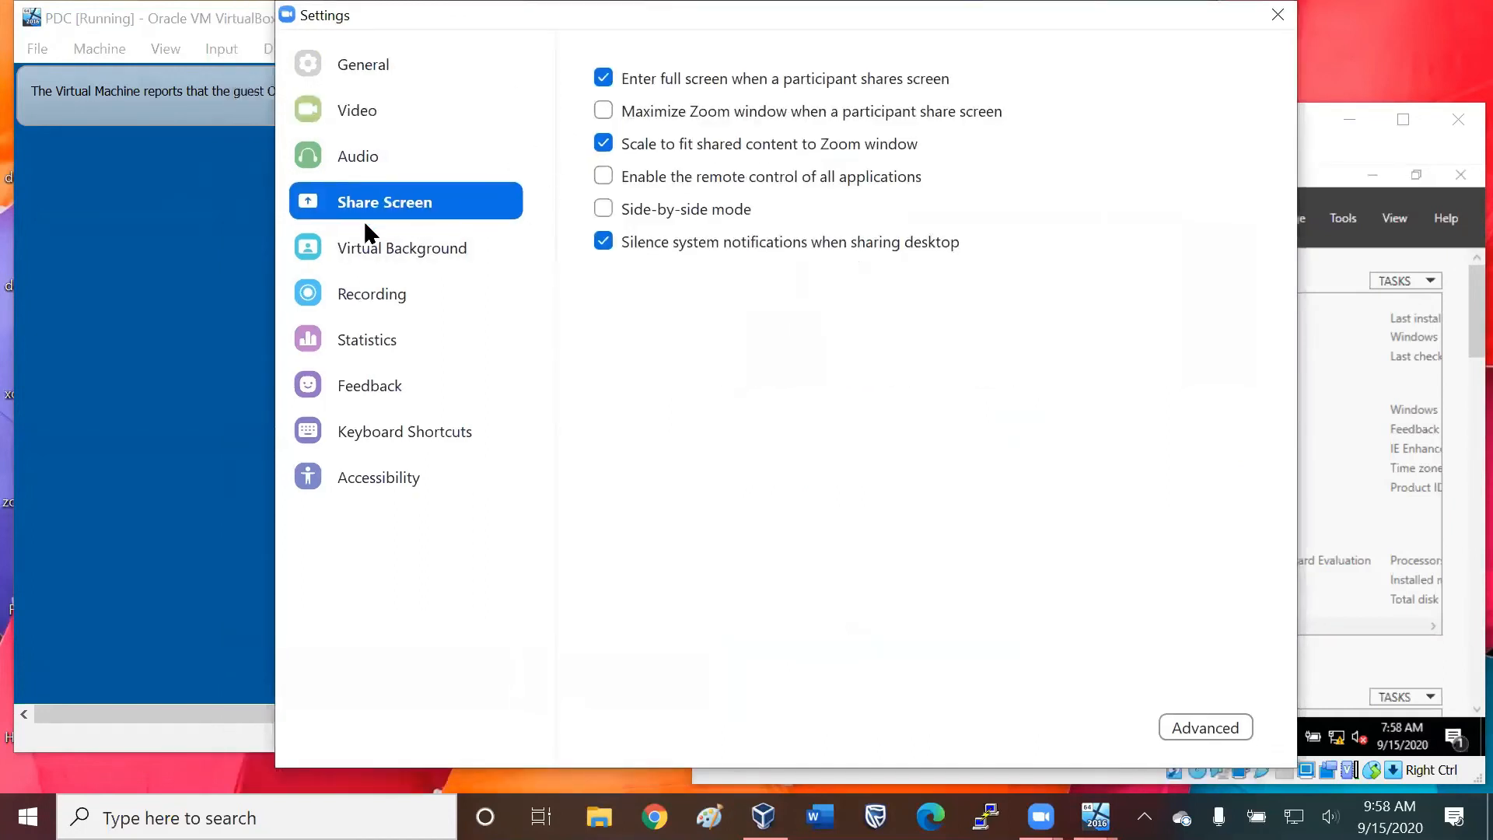
click(1277, 15)
mouse_move(966, 752)
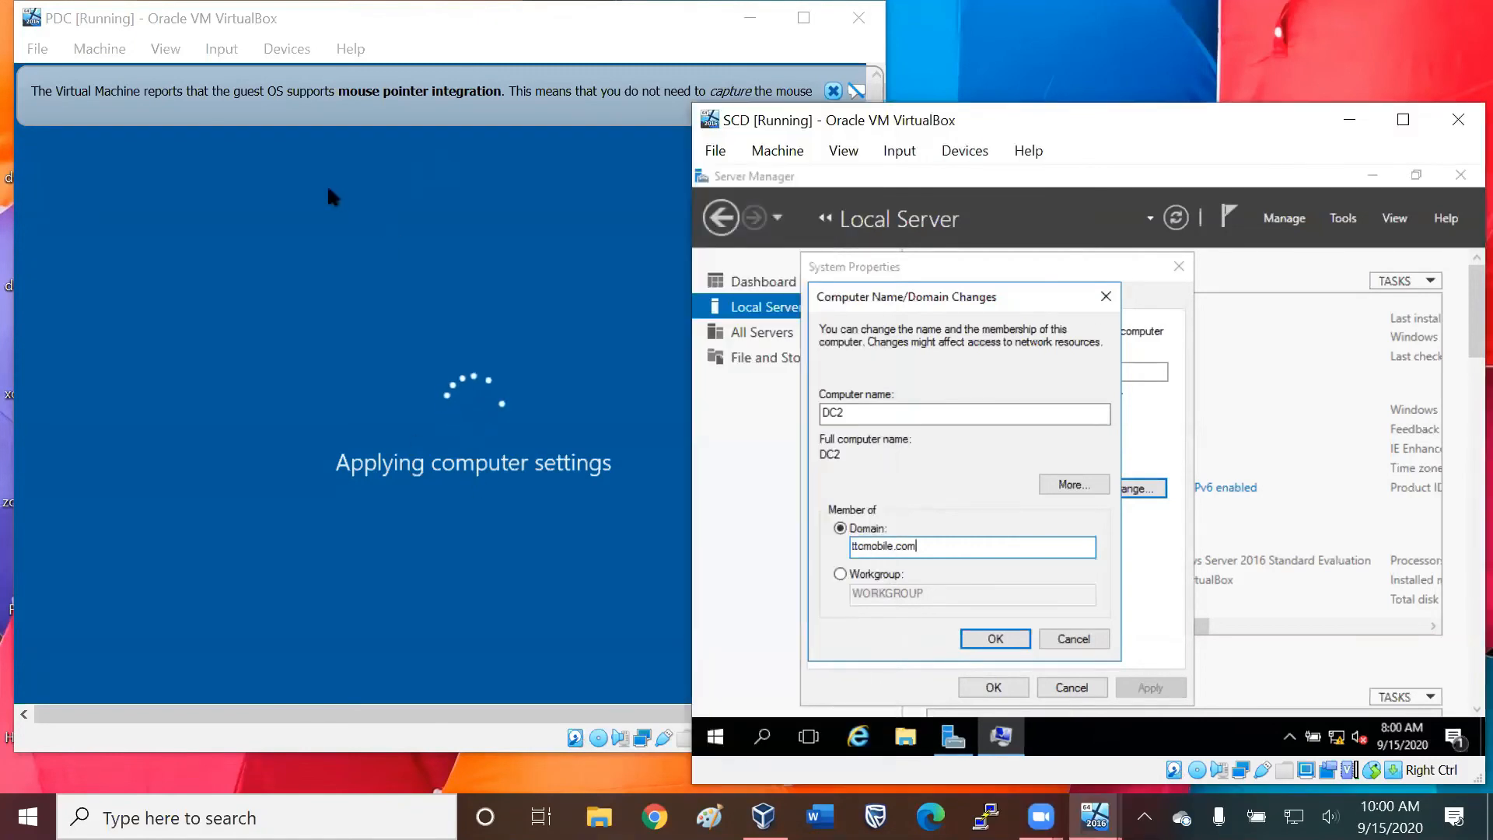
Unlock PDC by sending it Ctrl+Alt+Delete, and sign in to the TTCMOBILE administrator account with the account password.
click(299, 196)
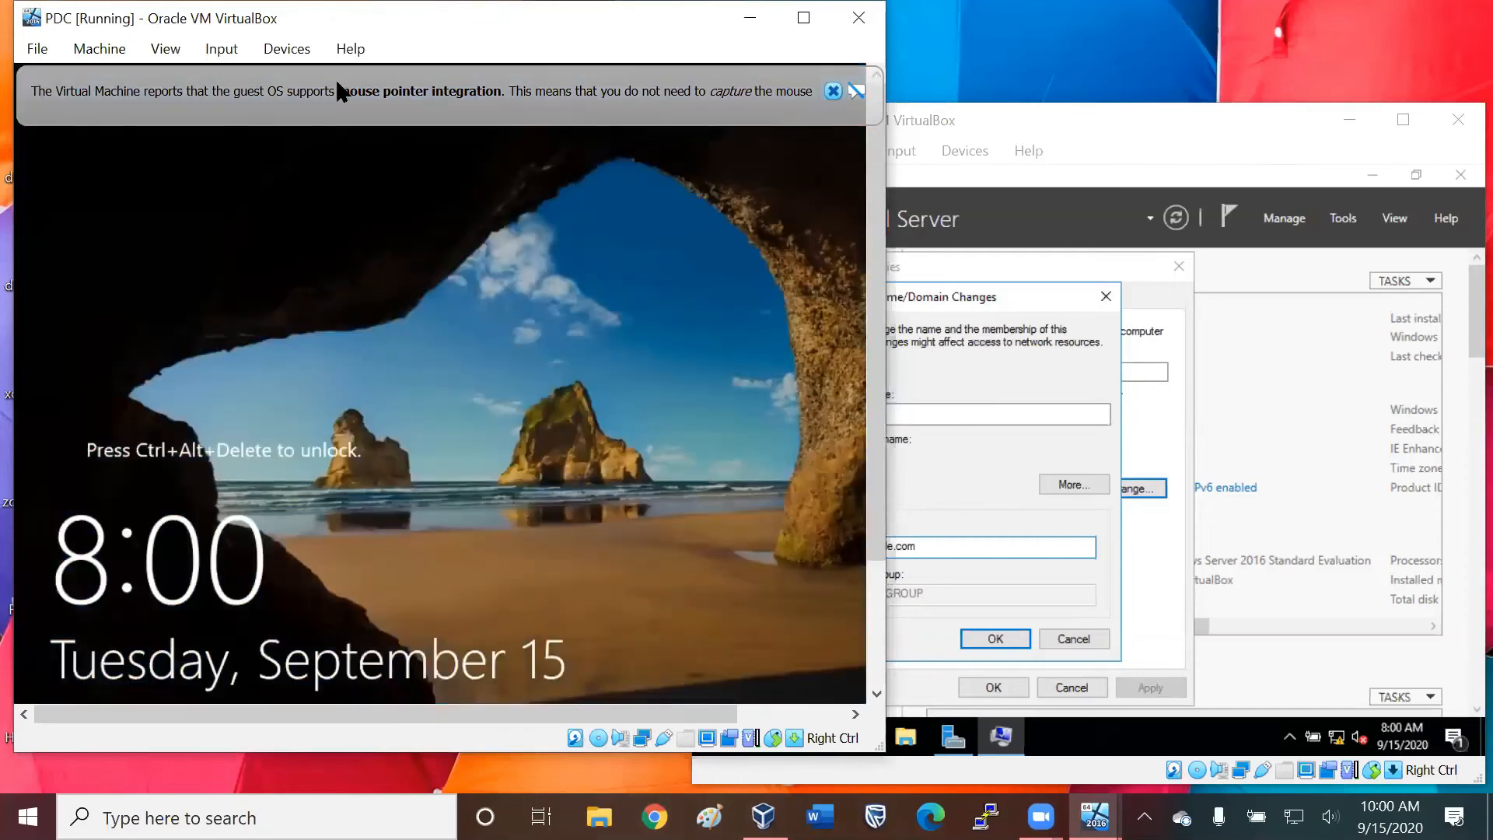
click(222, 48)
mouse_move(260, 78)
click(513, 152)
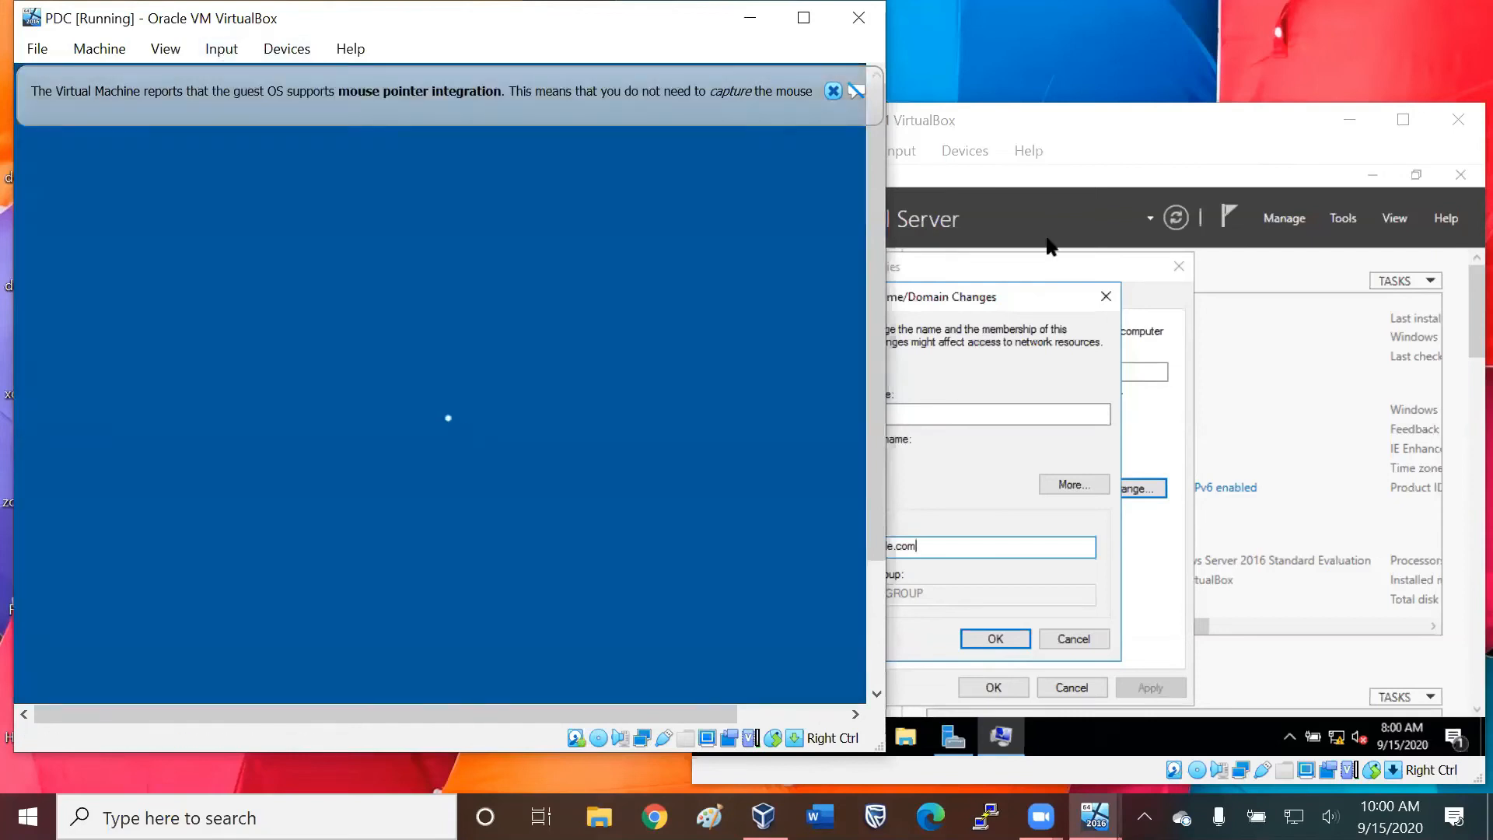
text(P)
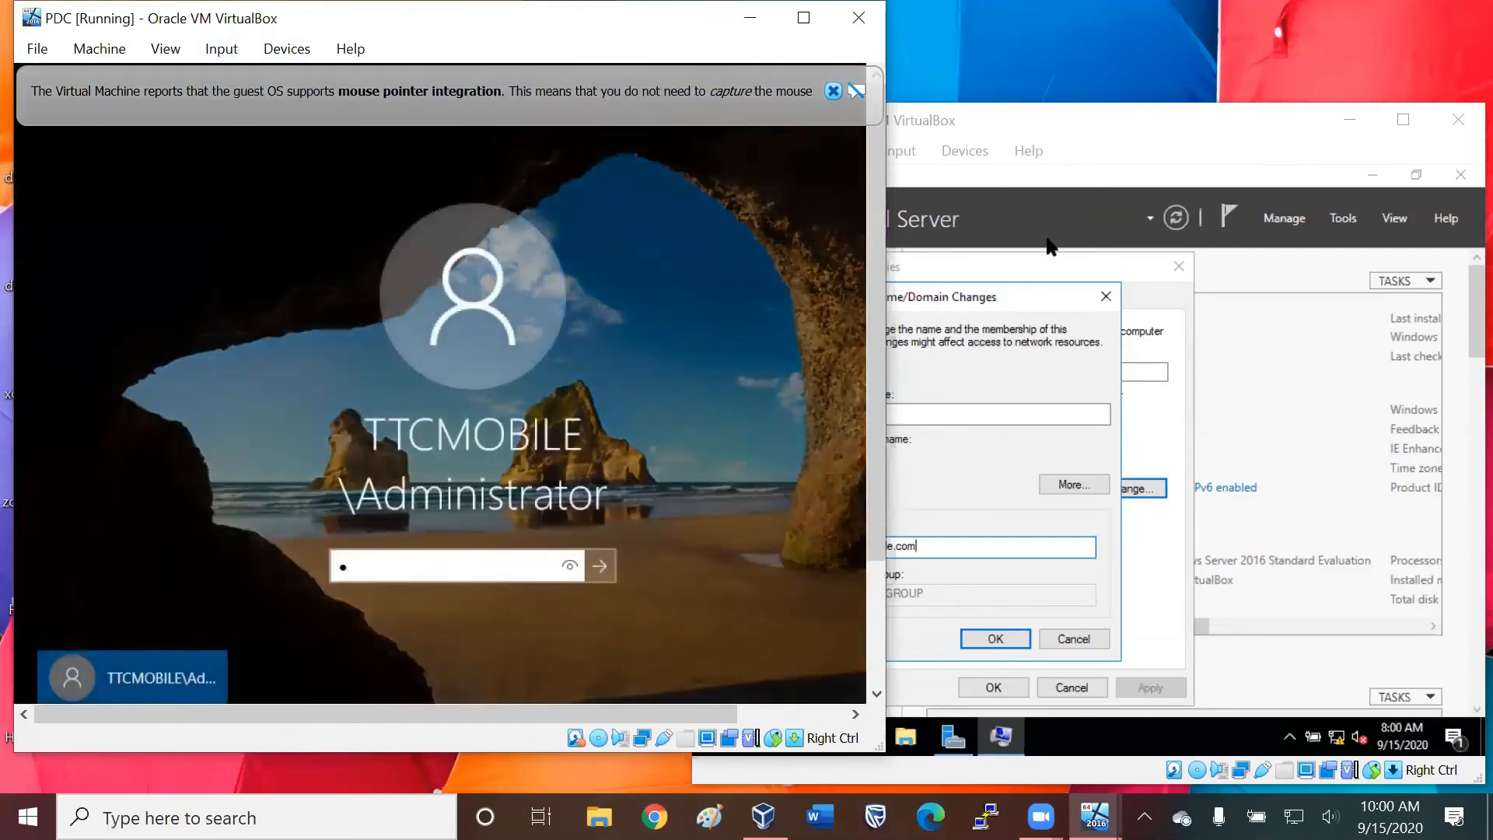
key(BackSpace)
key(BackSpace)
text(P@ssw0r)
key(ctrl+a)
text(P@ssw0rd1)
key(Return)
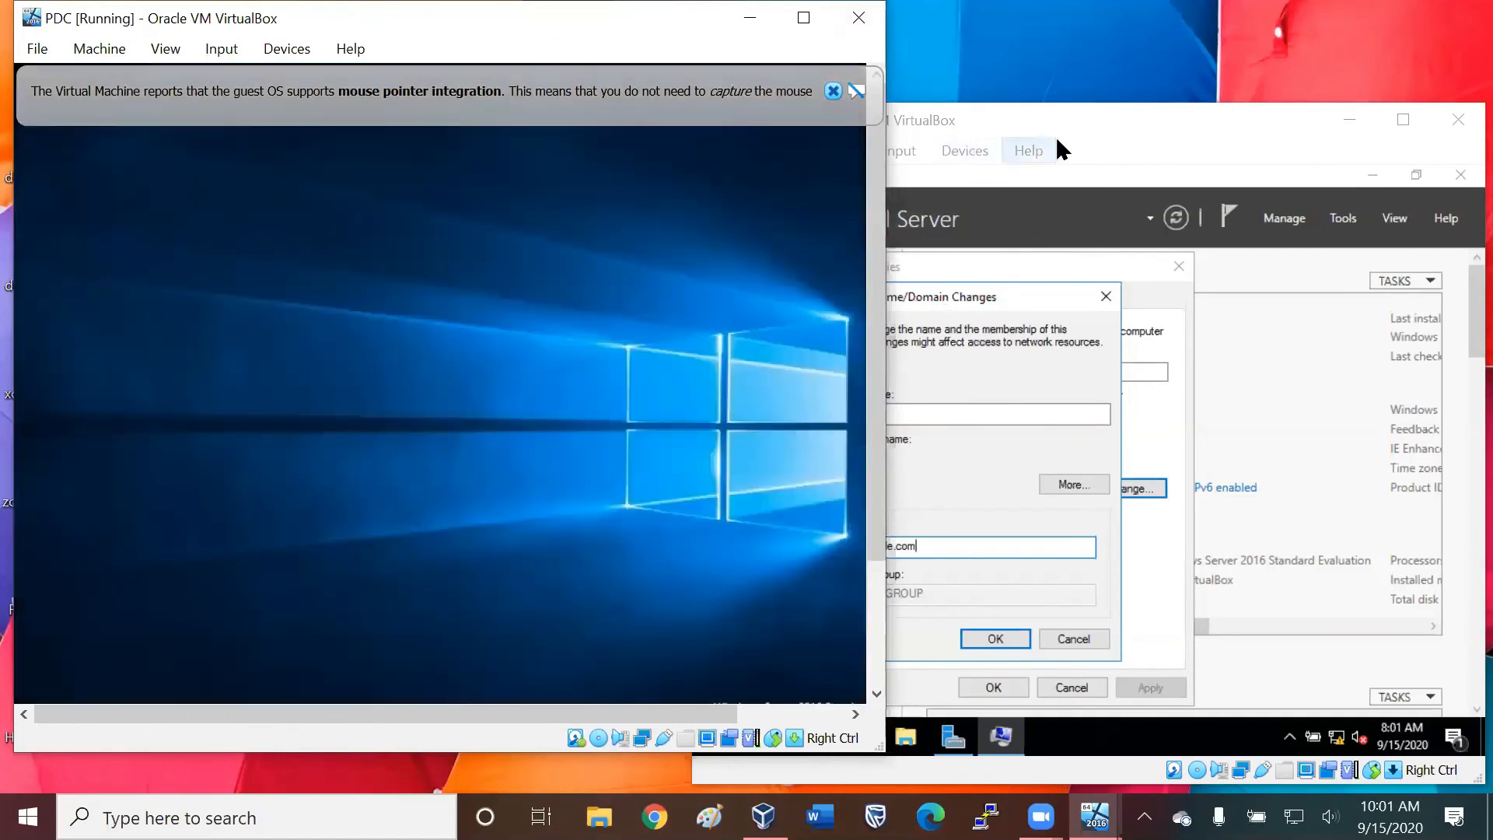
Discard the pending domain change on SCD and reopen DC2's system properties from its workgroup setting.
click(1145, 139)
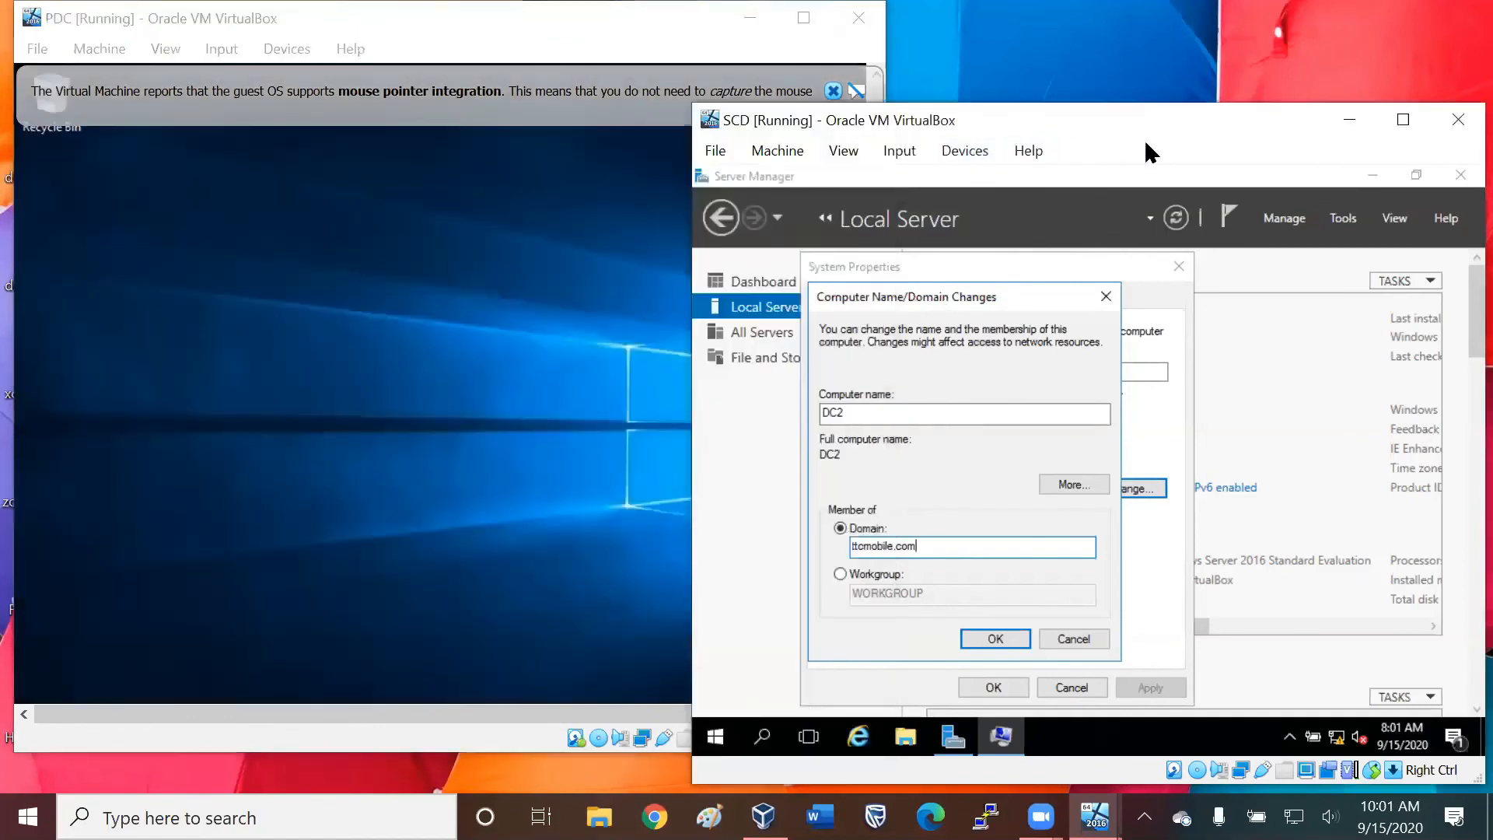
click(1105, 296)
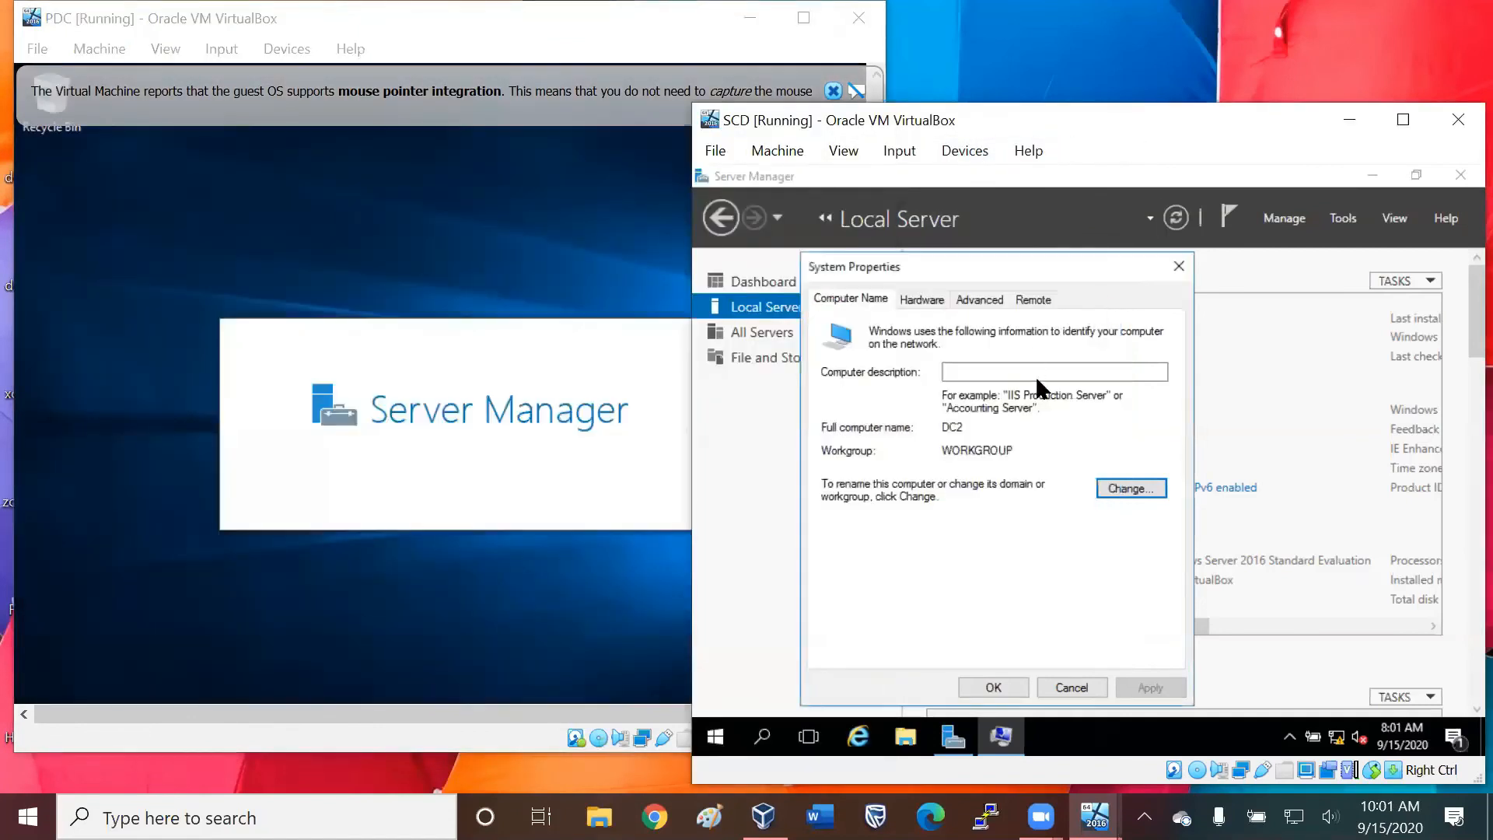
click(1179, 268)
click(1135, 337)
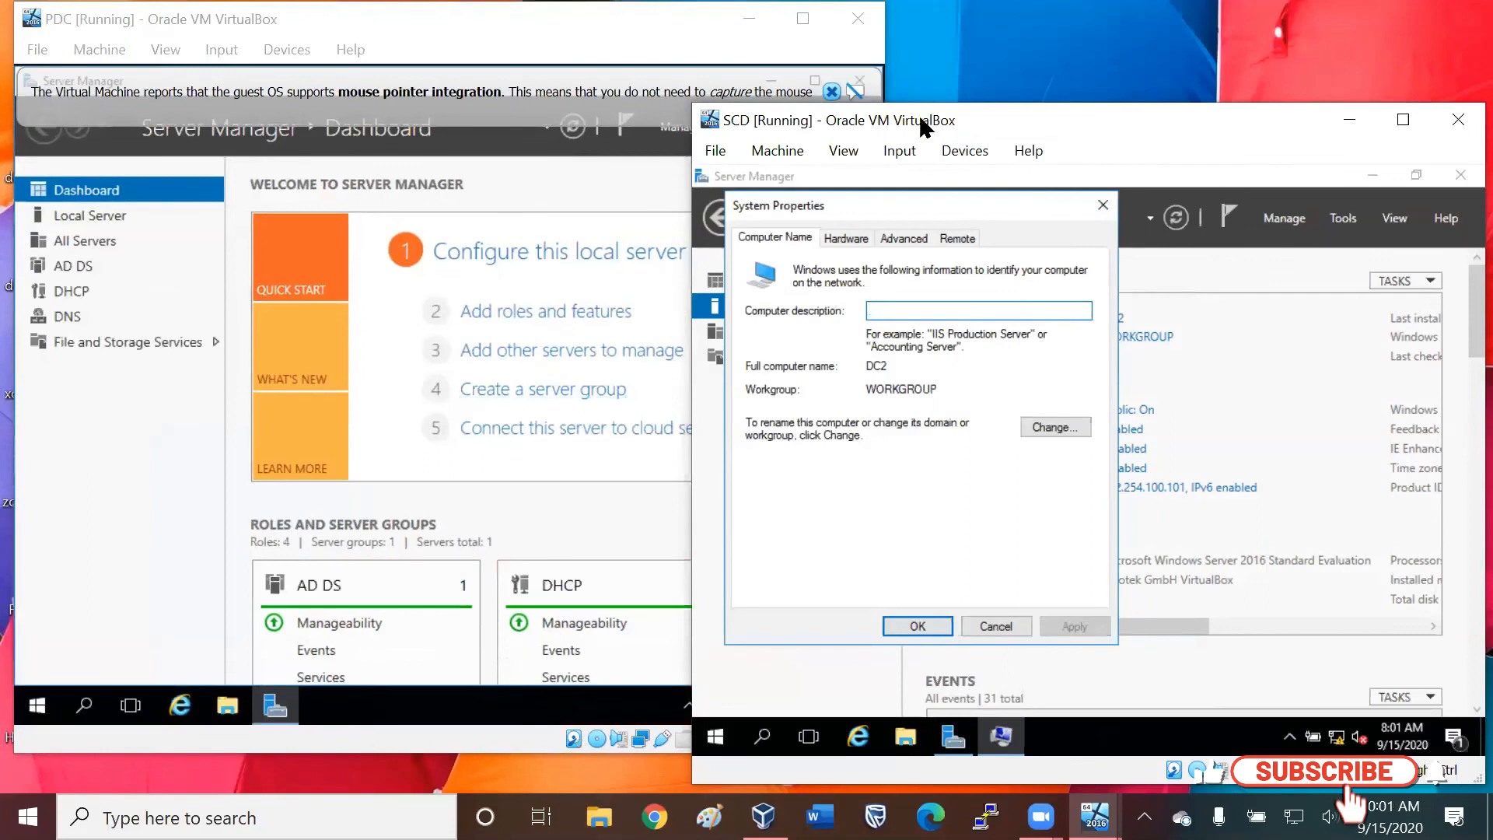
Move the SCD window slightly lower and dismiss the mouse pointer integration notice on PDC.
drag(1067, 110, 1058, 132)
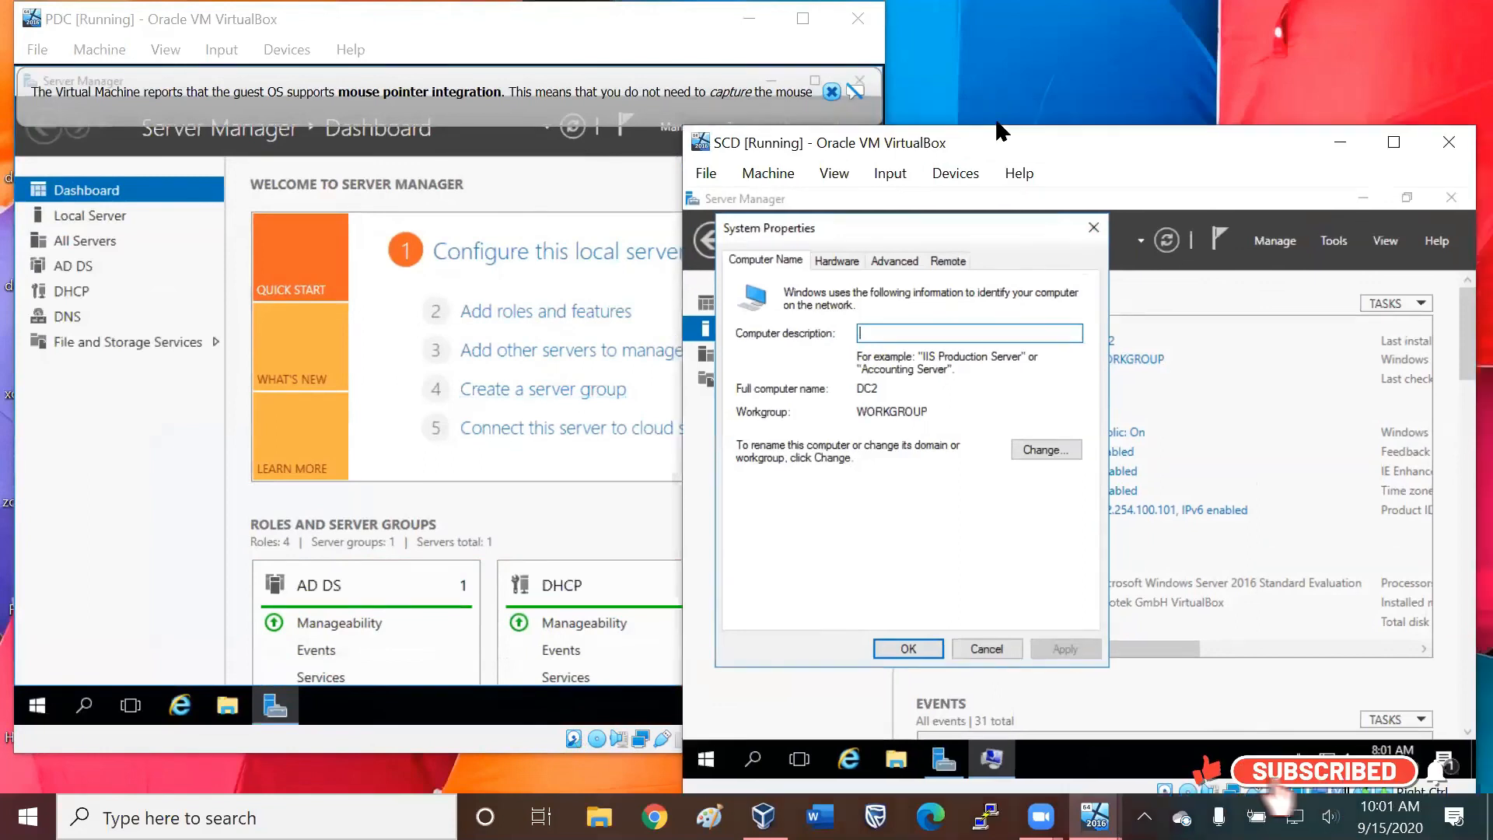
click(831, 91)
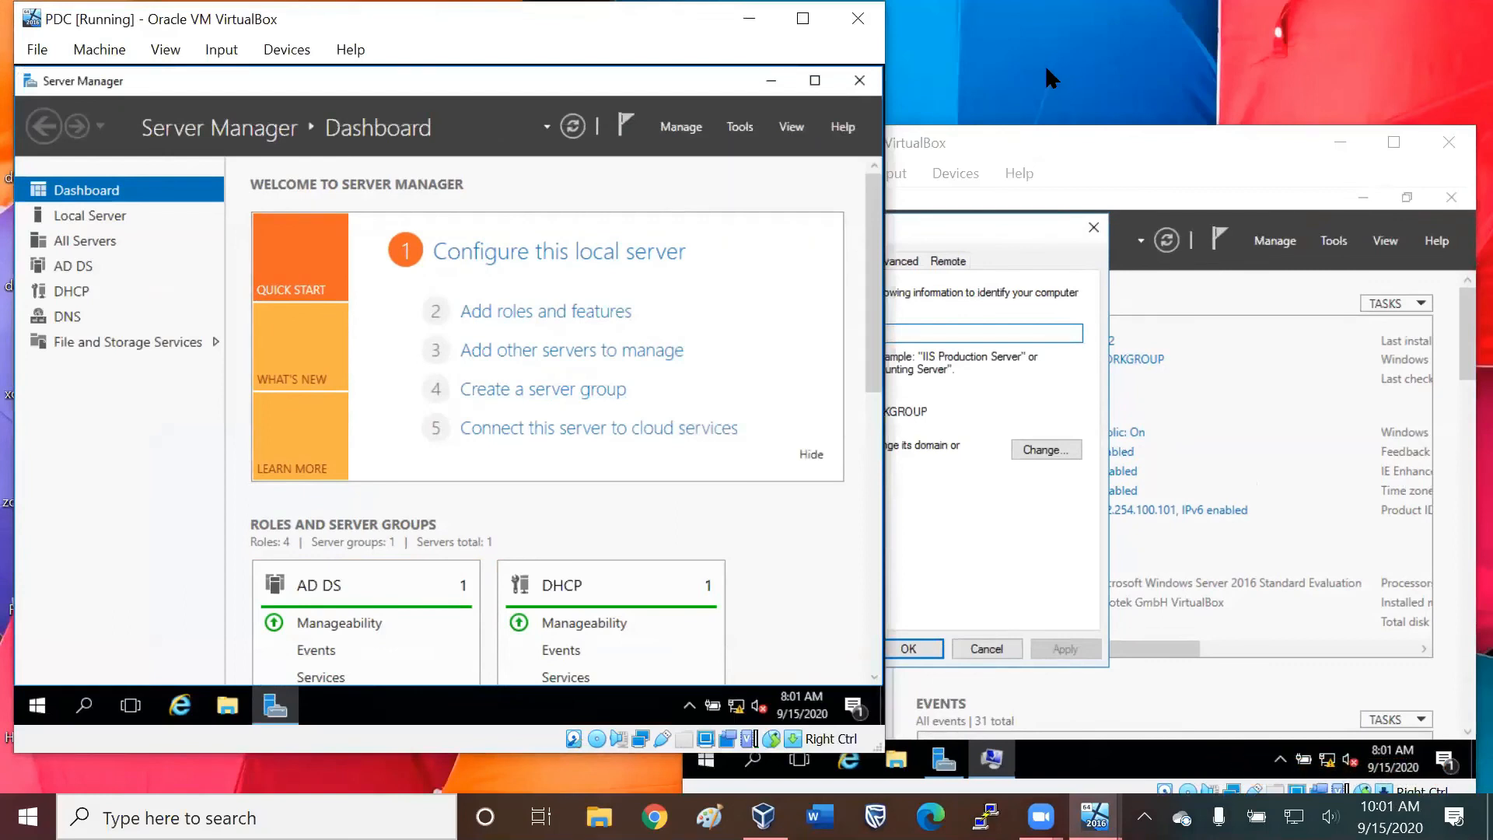
click(994, 74)
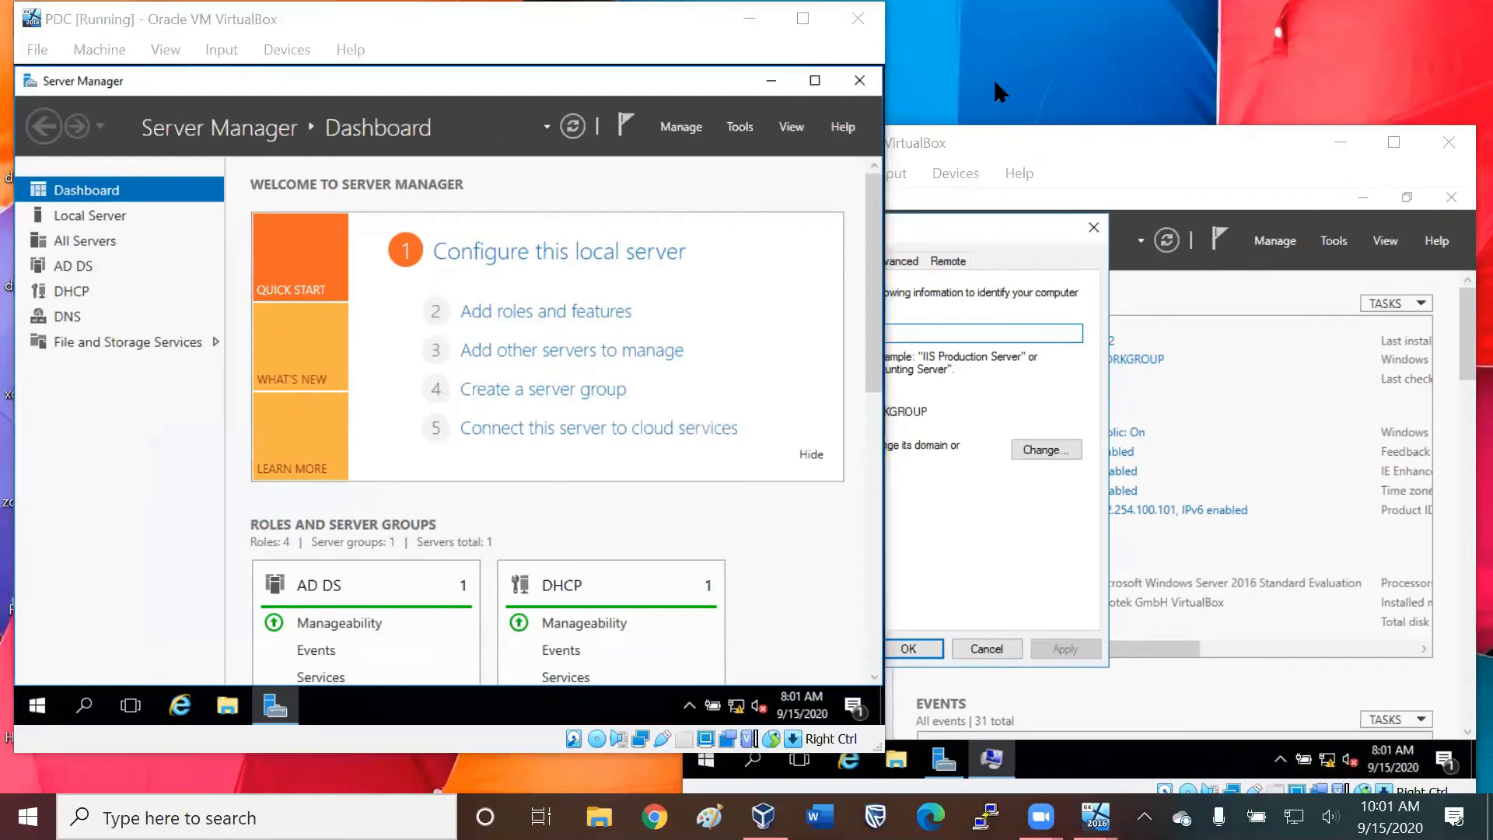
click(1029, 228)
click(130, 401)
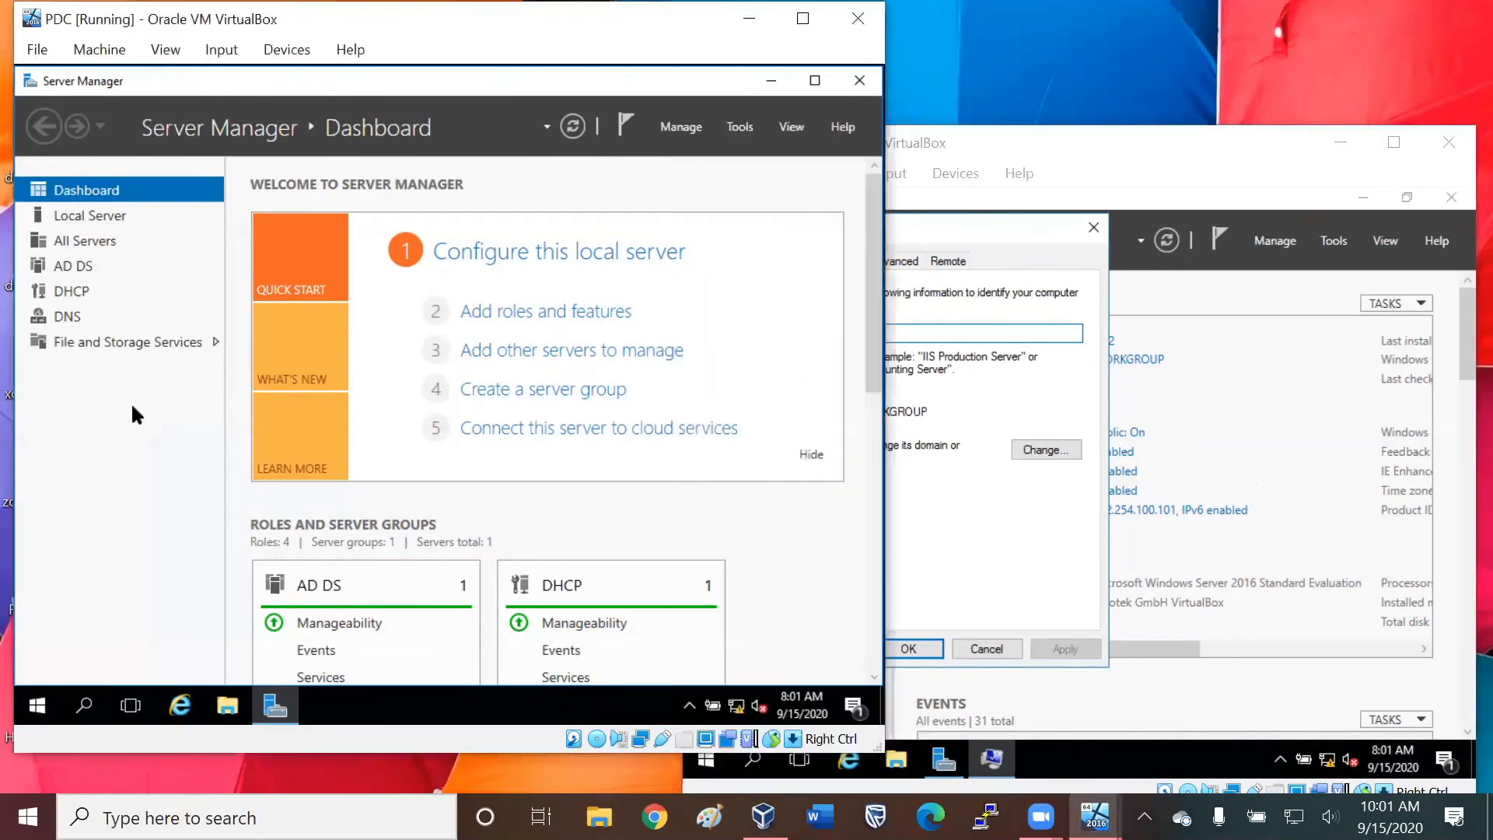
click(1025, 142)
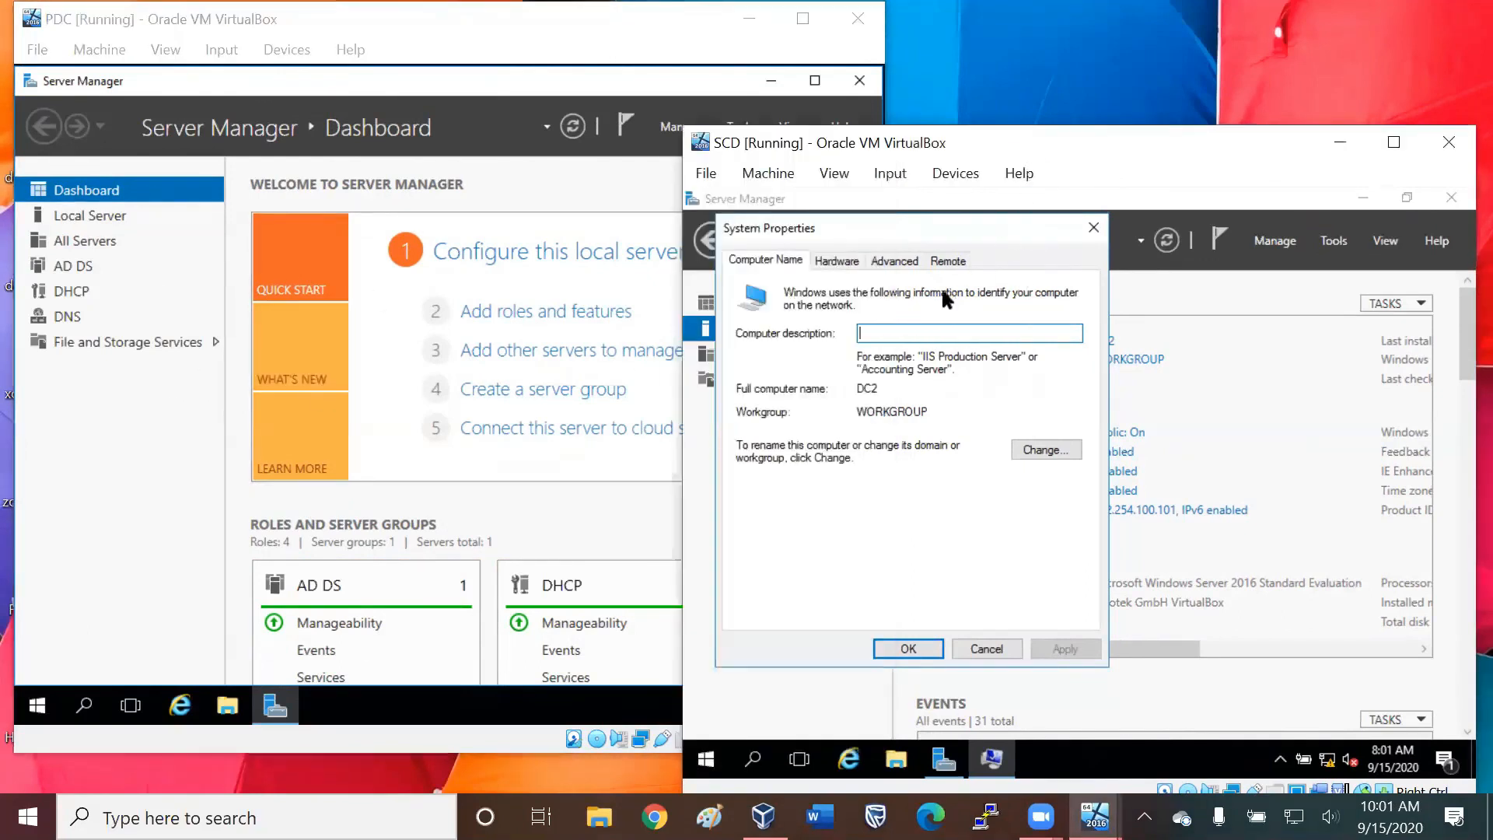
Reopen DC2's system properties from its workgroup setting on SCD and submit a change of its membership to the domain ttcmobile.com.
click(1092, 228)
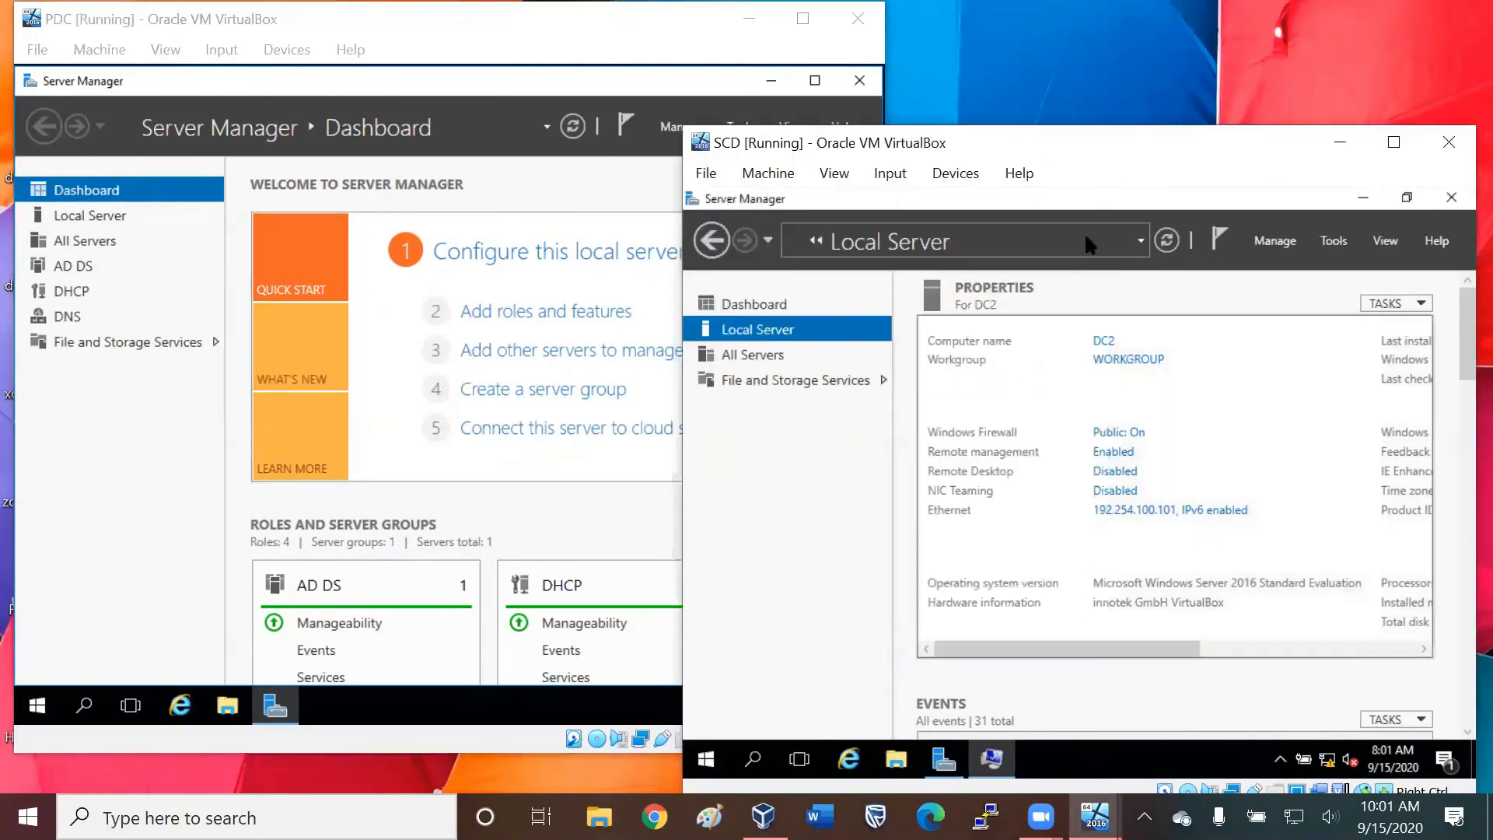
click(1117, 360)
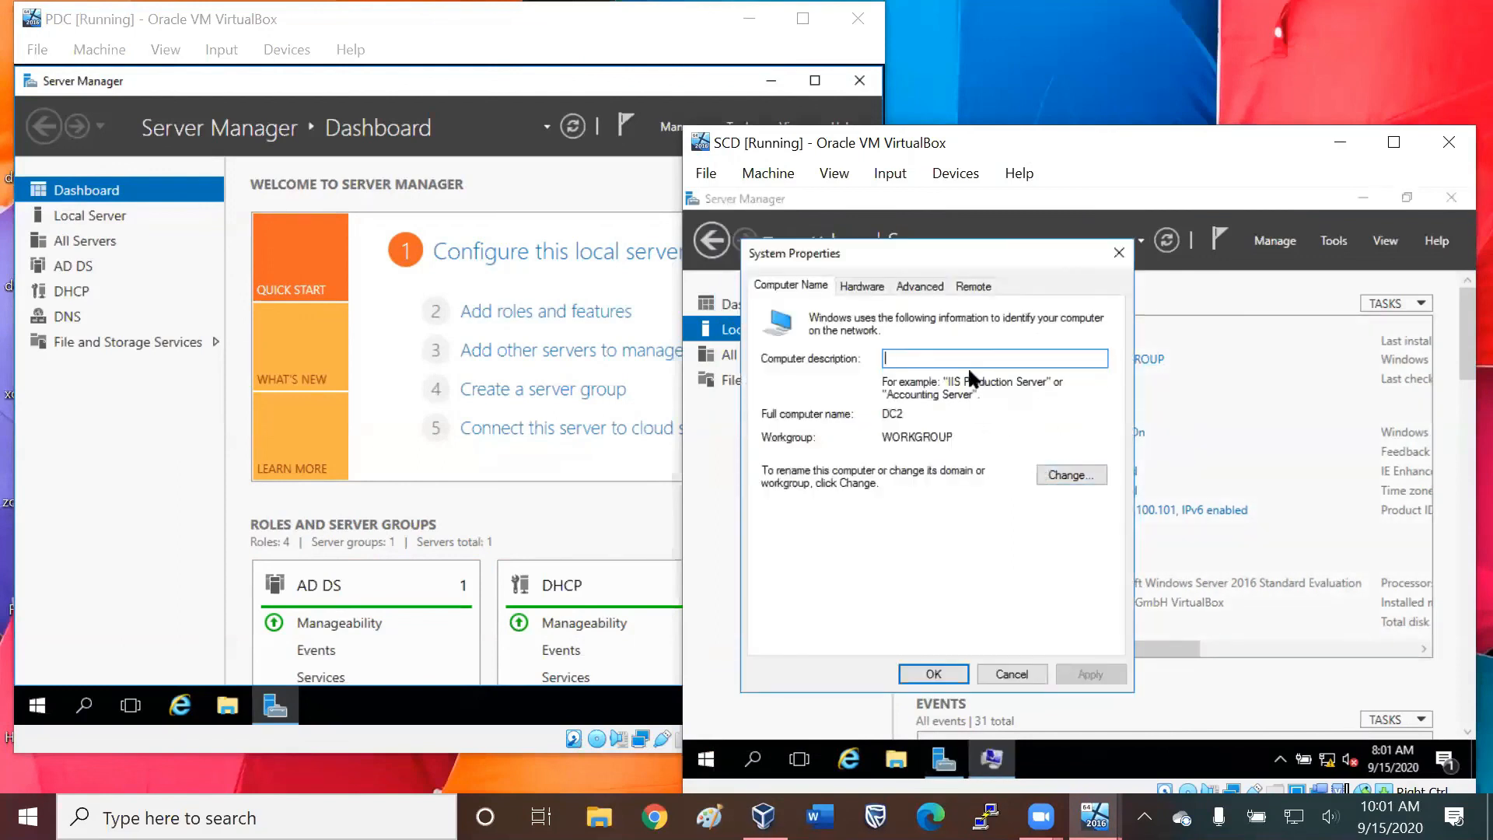
click(1045, 471)
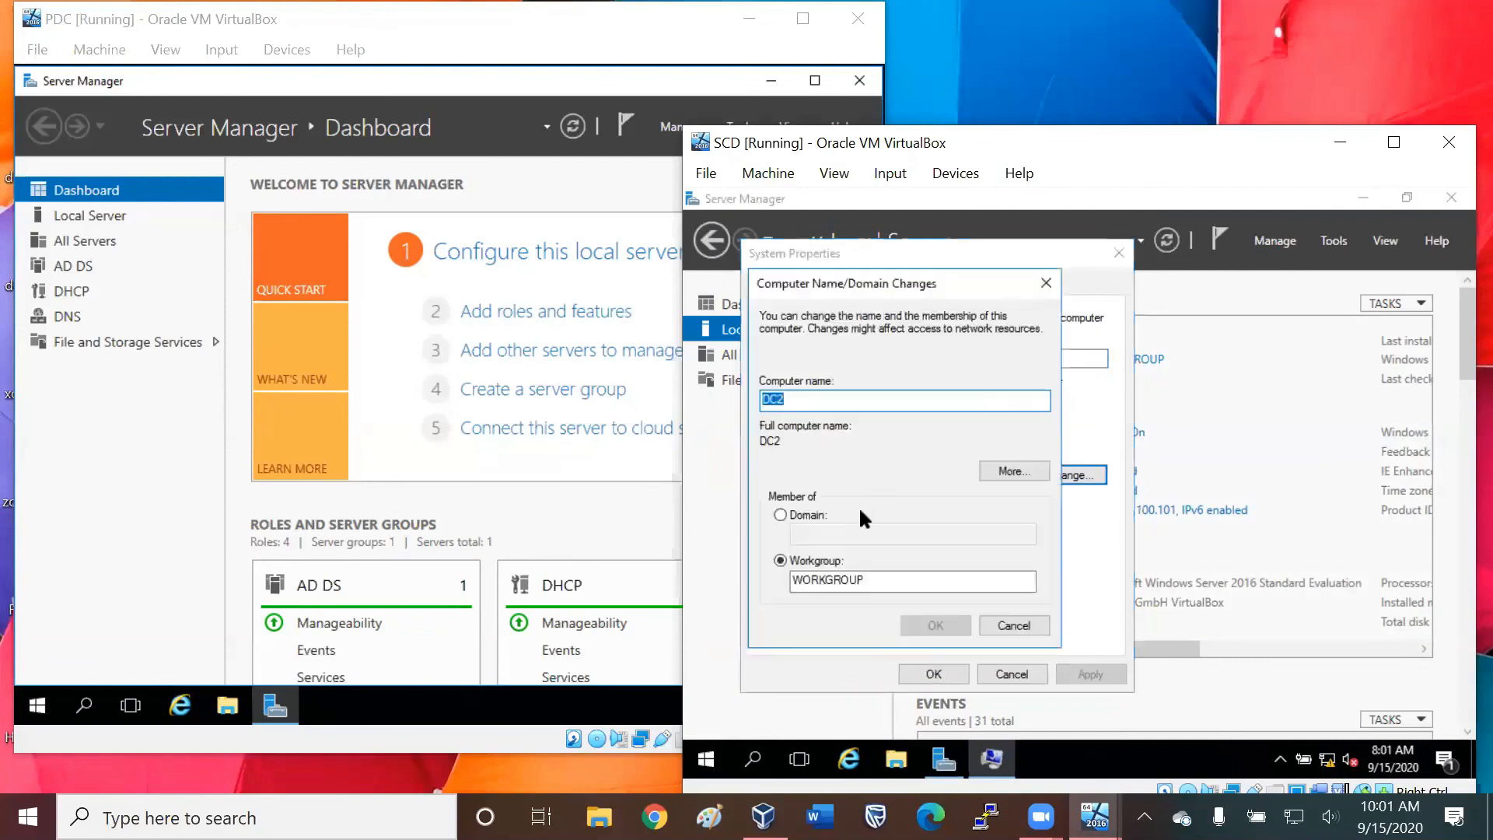
click(782, 514)
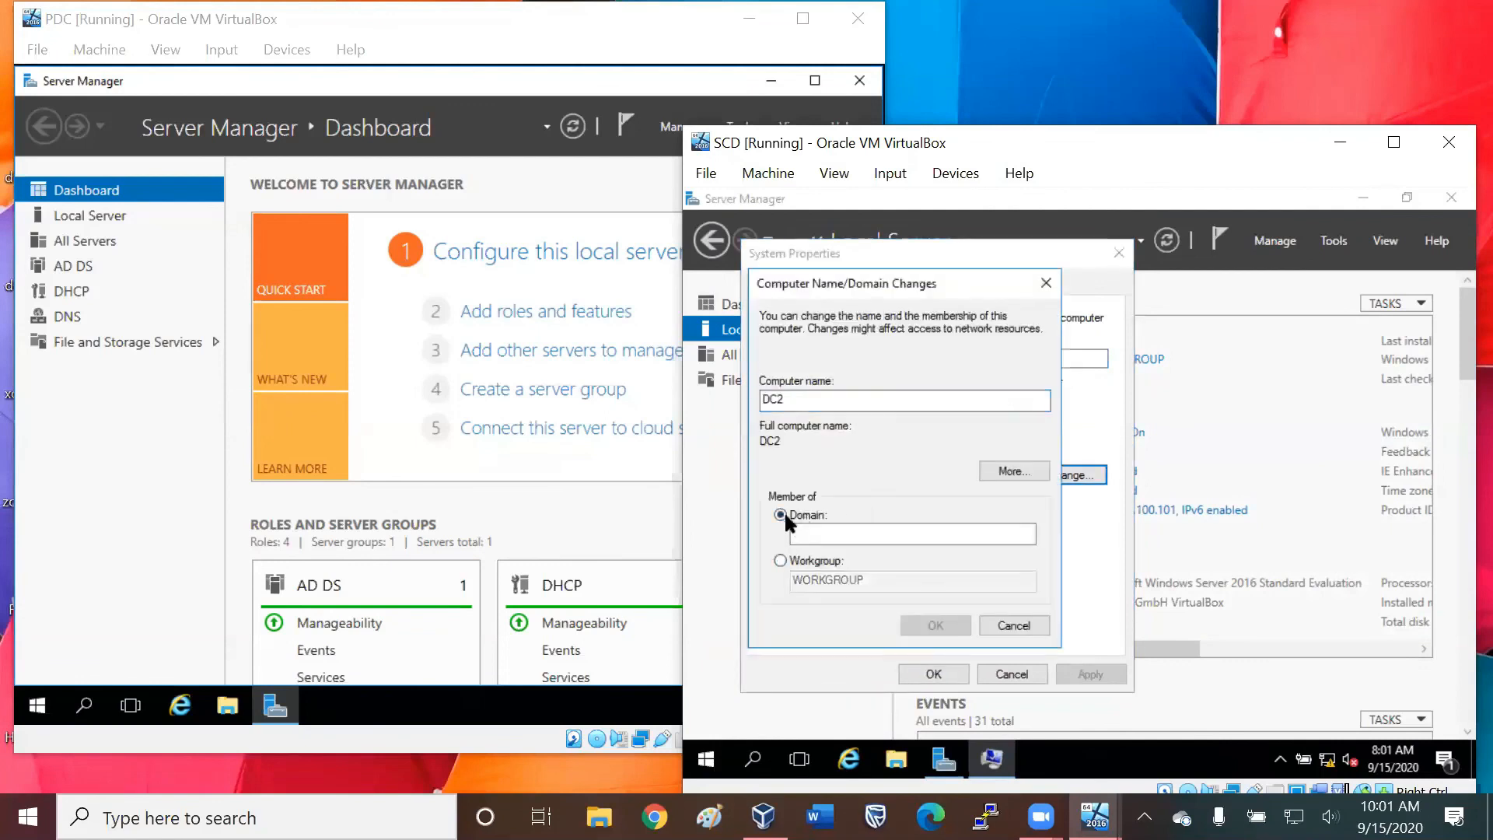
text(t)
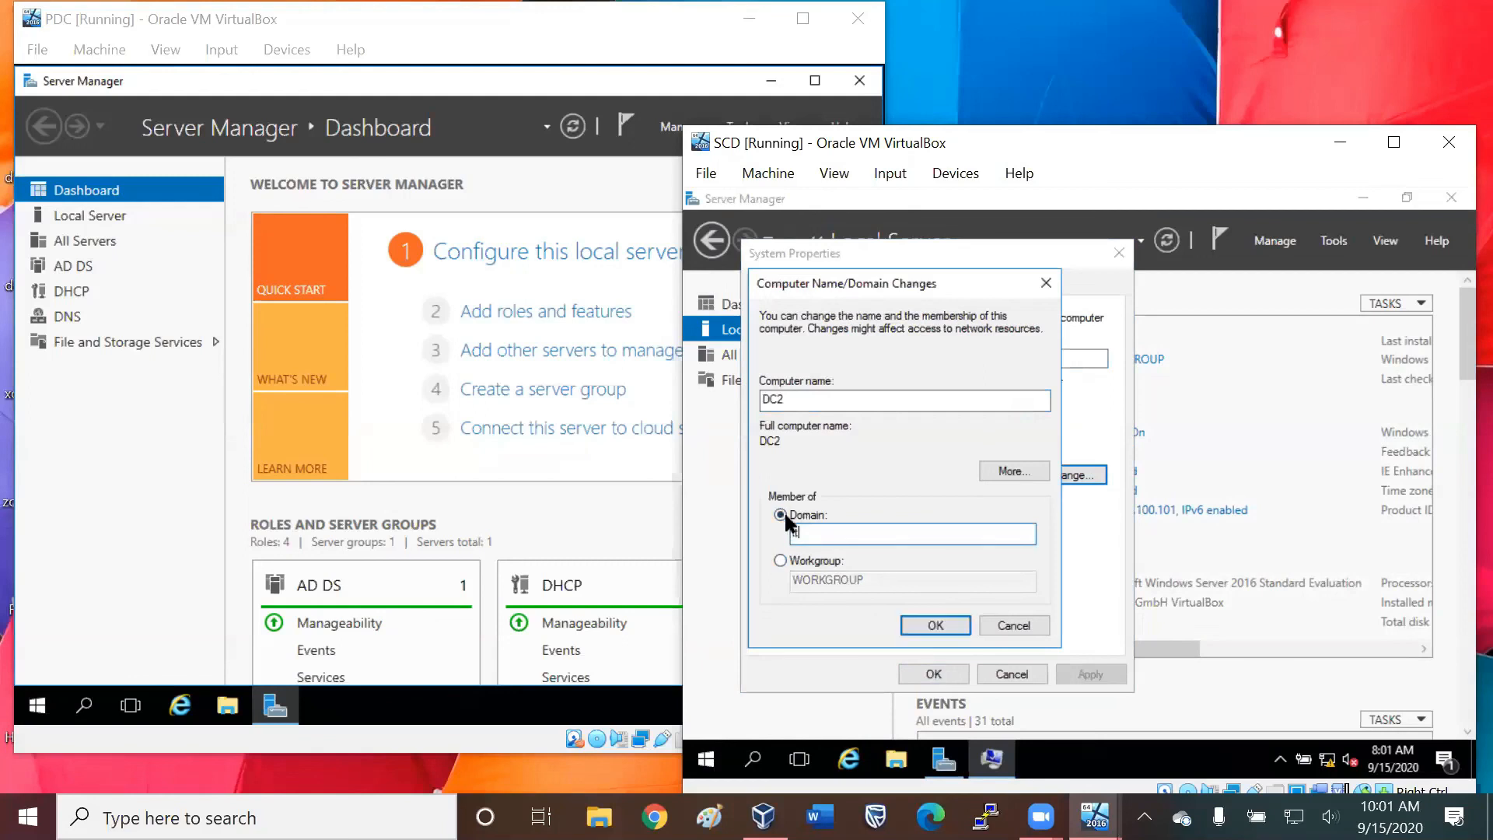
text(cmobile.com)
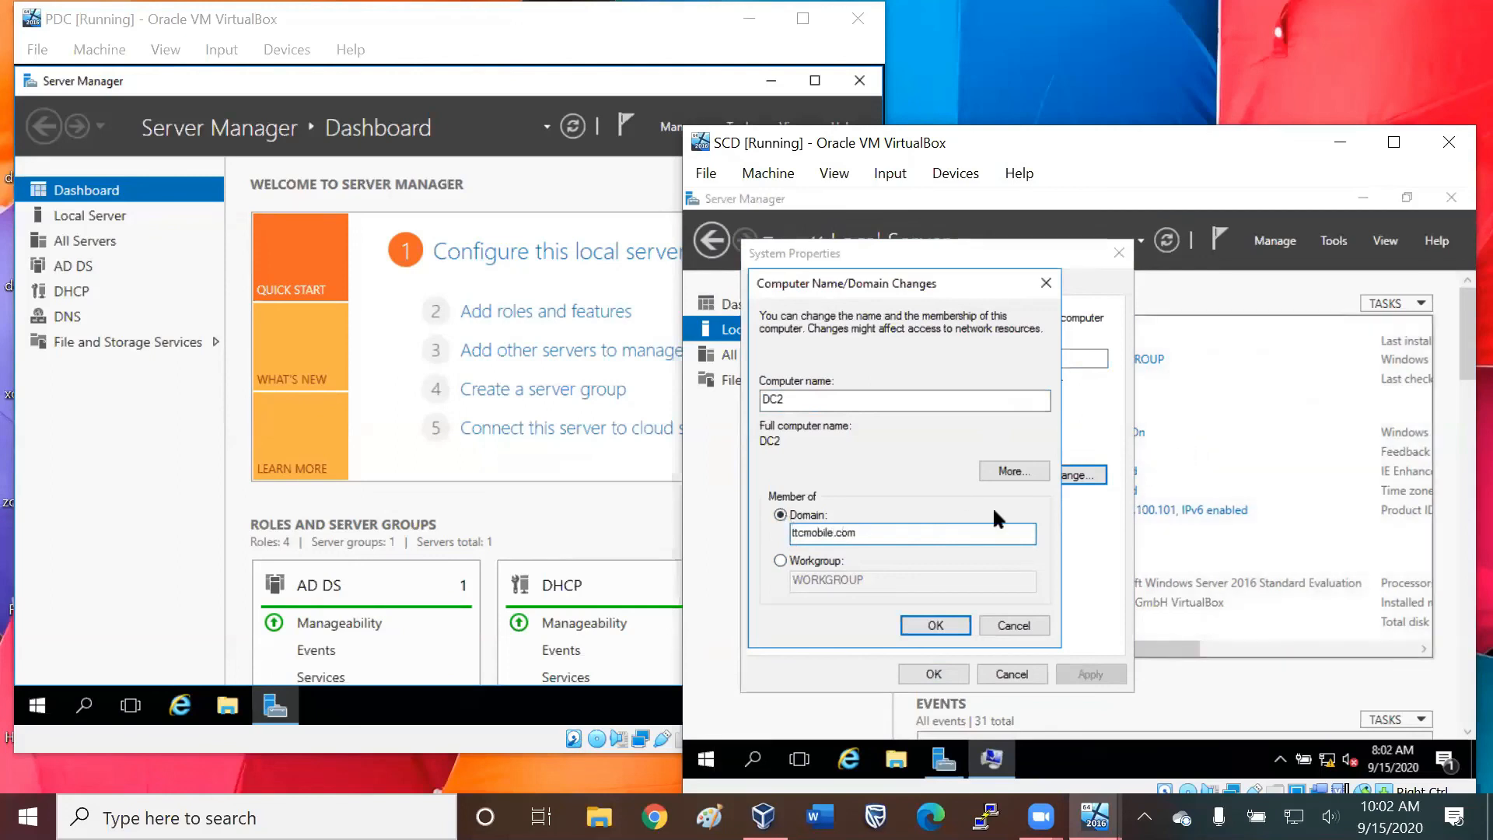
key(Return)
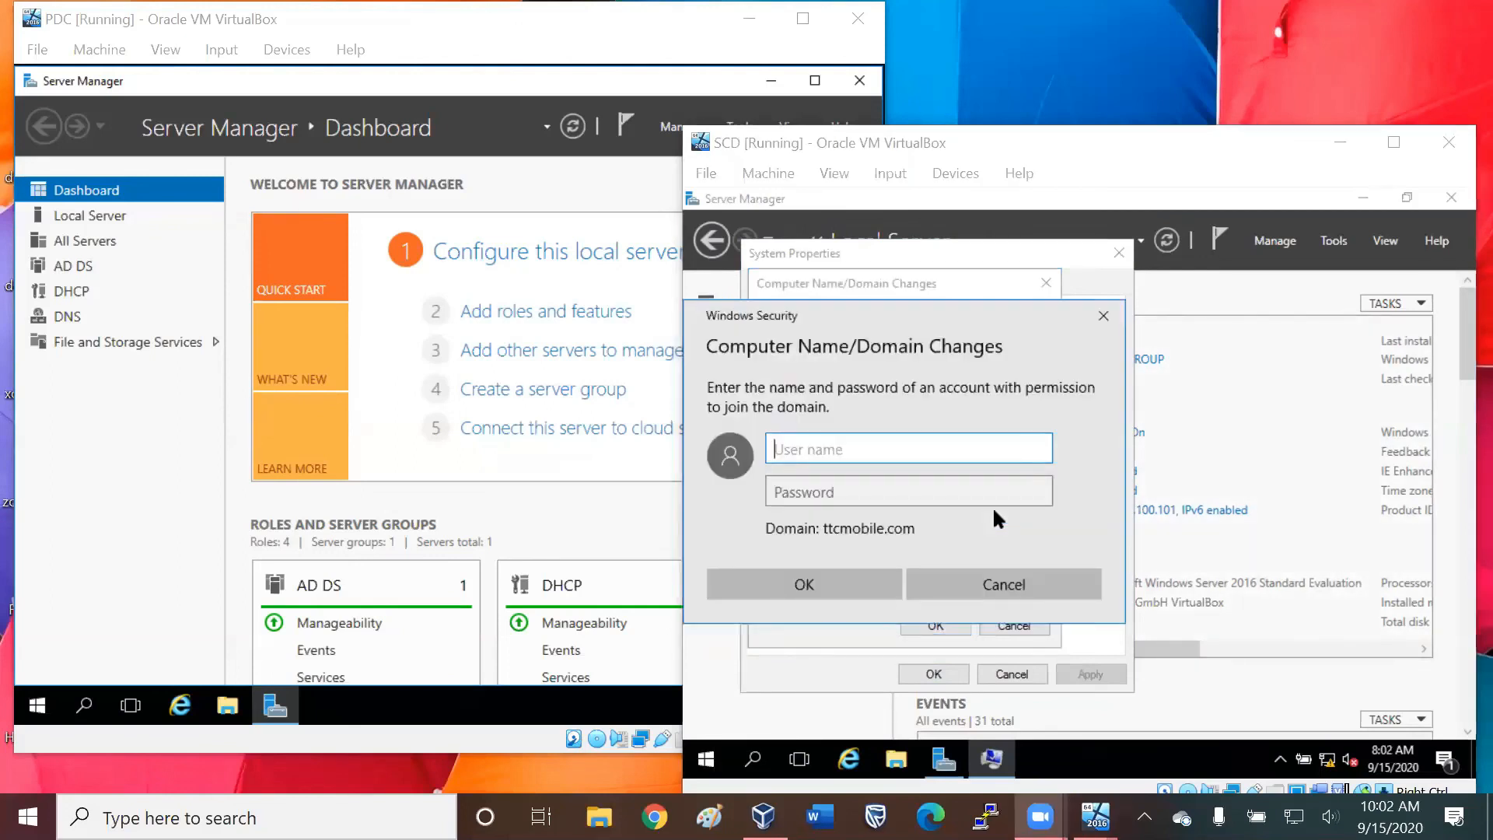
Enter the user name of an account with permission to join DC2 to the domain.
text(A)
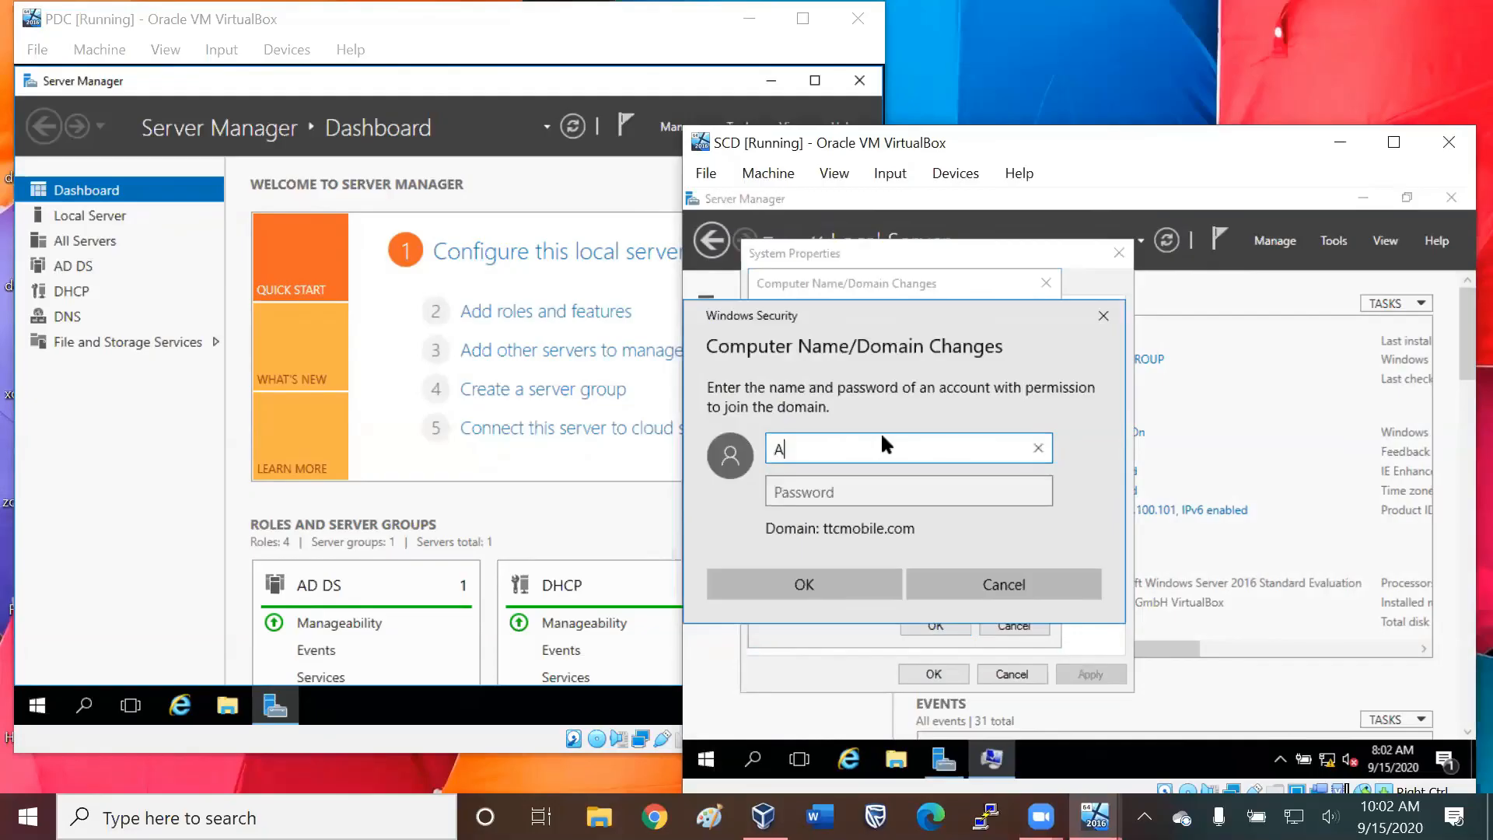